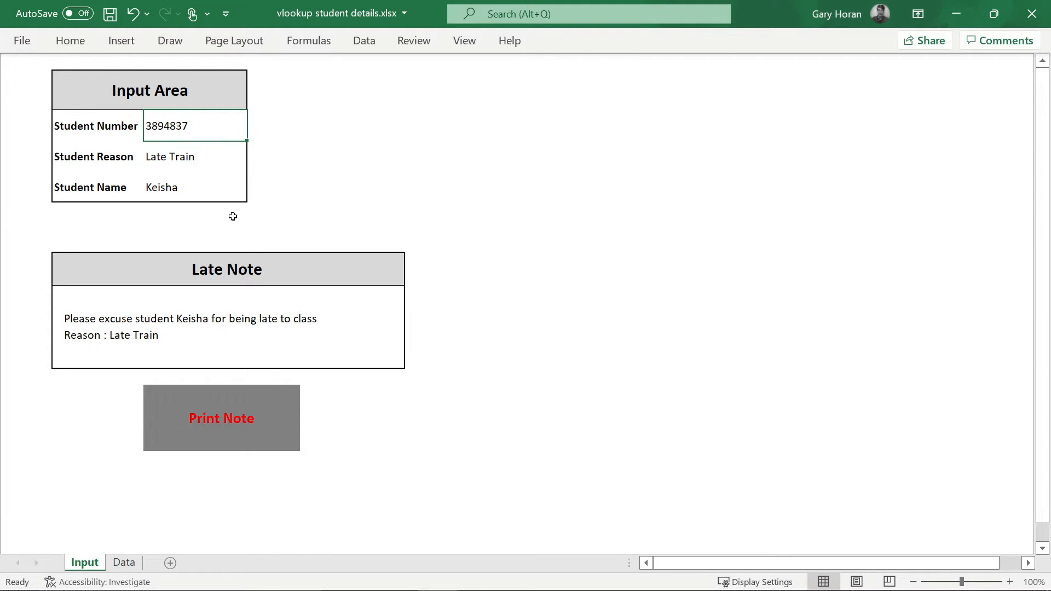
# - Look over the Data and Input sheets of the student workbook, then create the new blank workbook Book2
pyautogui.click(111, 569)
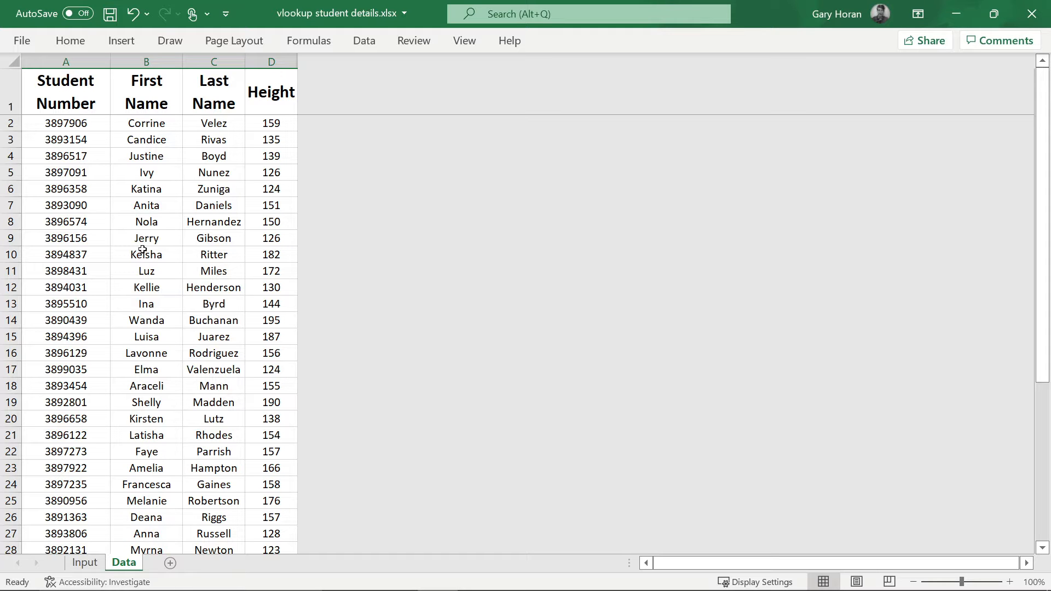
pyautogui.click(83, 562)
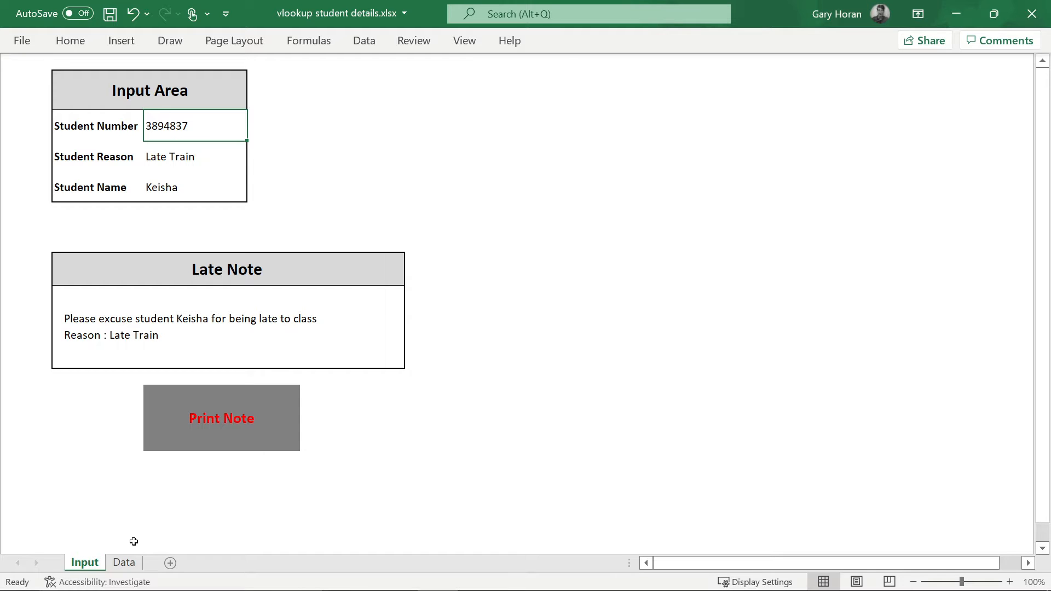
pyautogui.click(123, 562)
pyautogui.click(85, 563)
pyautogui.hotkey('ctrl', 'n')
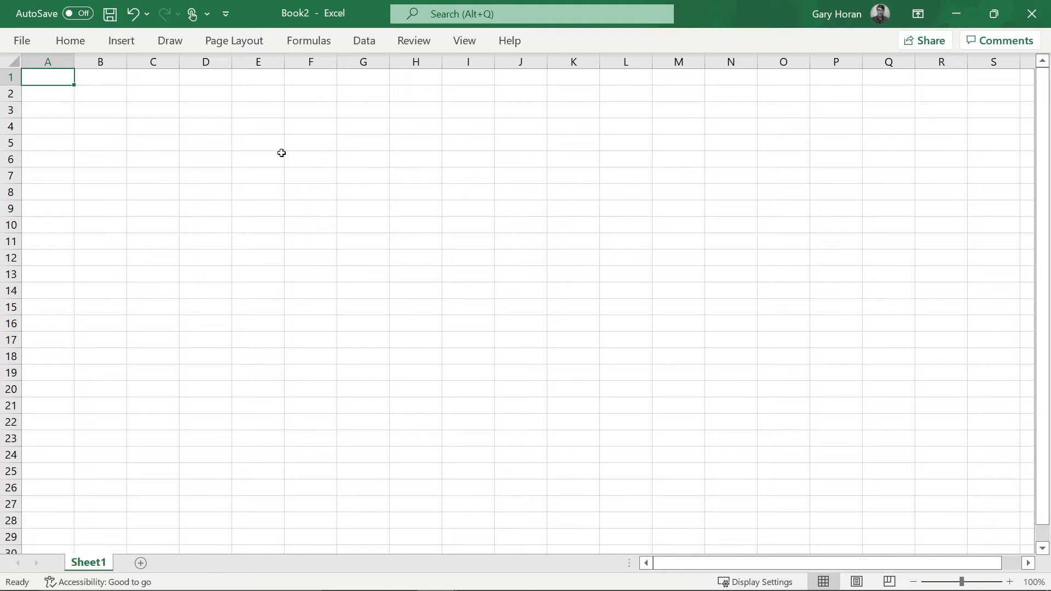
# - Review the student list on the Data sheet, then go back to the blank Book2
pyautogui.hotkey('ctrl', 'w')
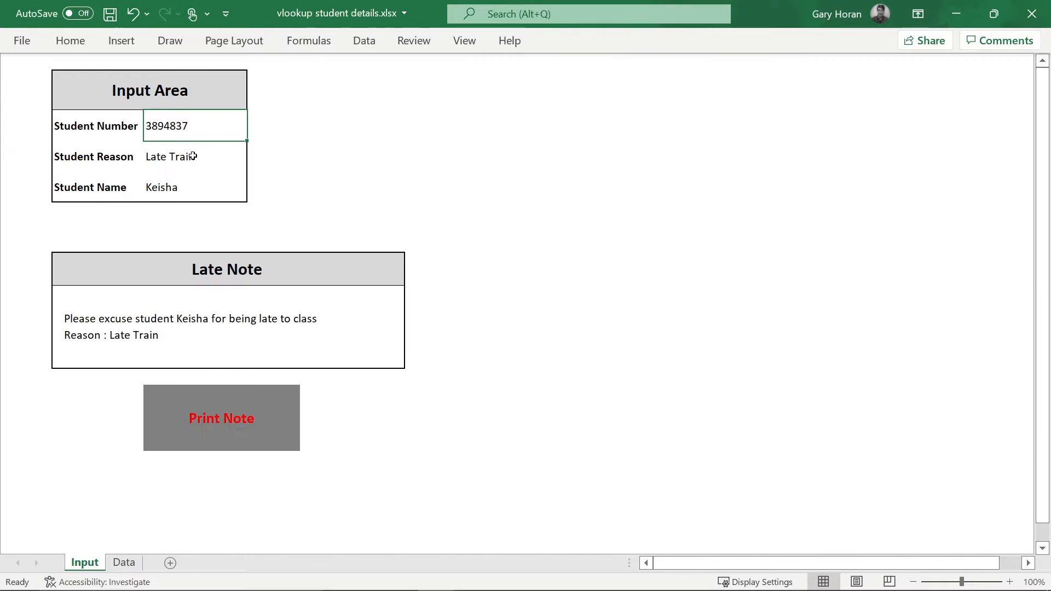
pyautogui.click(123, 563)
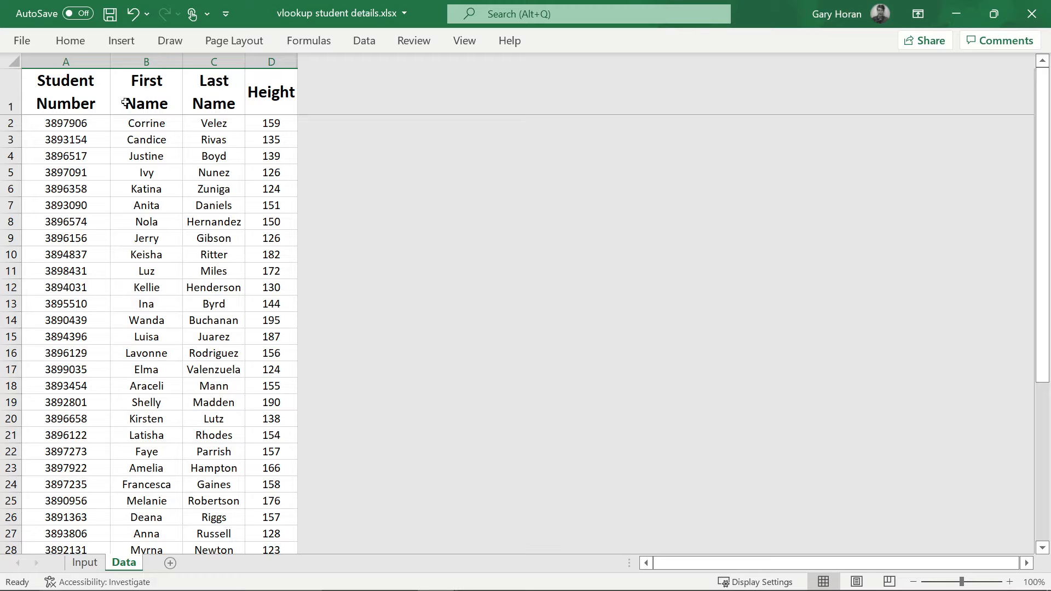
pyautogui.hotkey('ctrl', 'n')
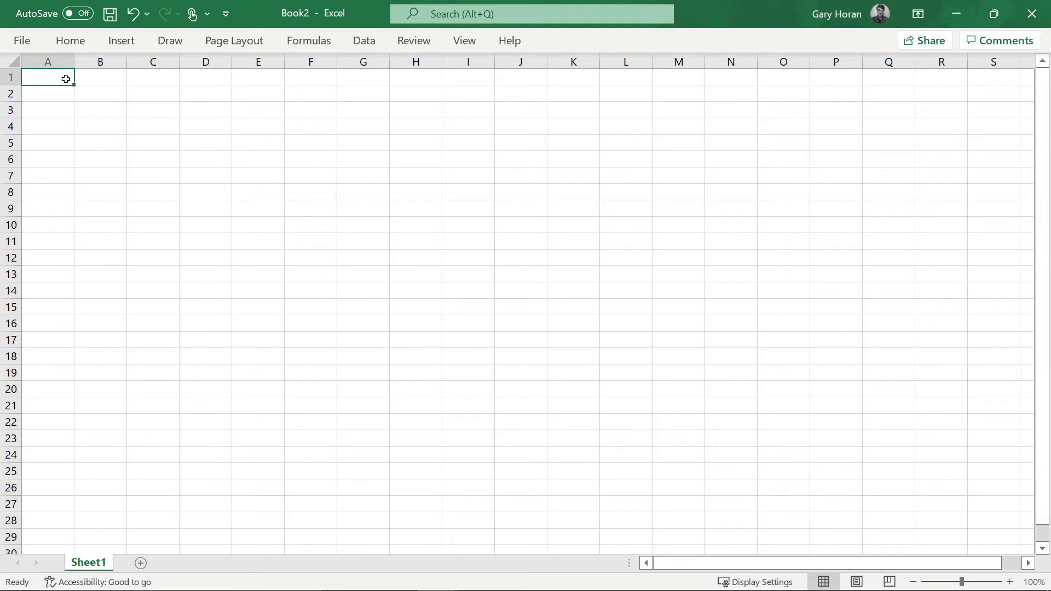
# - Type and then erase a 'Student Nu' heading in A1, and switch windows toward the browser
pyautogui.write('Student')
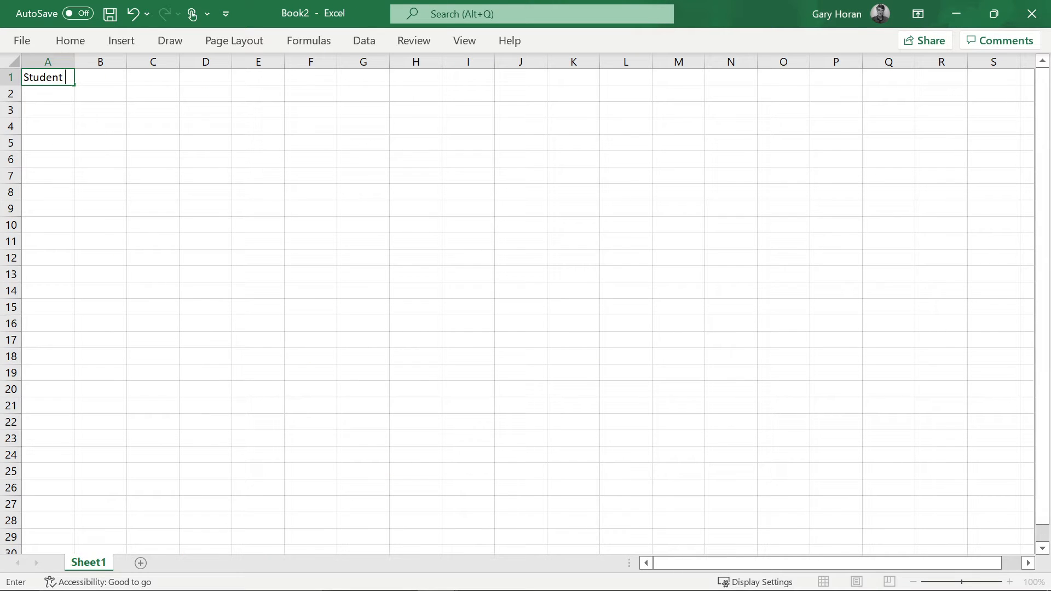
pyautogui.write(' Nu')
pyautogui.press('BackSpace')
pyautogui.press('BackSpace')
pyautogui.press('BackSpace')
pyautogui.press('BackSpace')
pyautogui.press('BackSpace')
pyautogui.press('BackSpace')
pyautogui.press('BackSpace')
pyautogui.hotkey('alt', 'Tab')
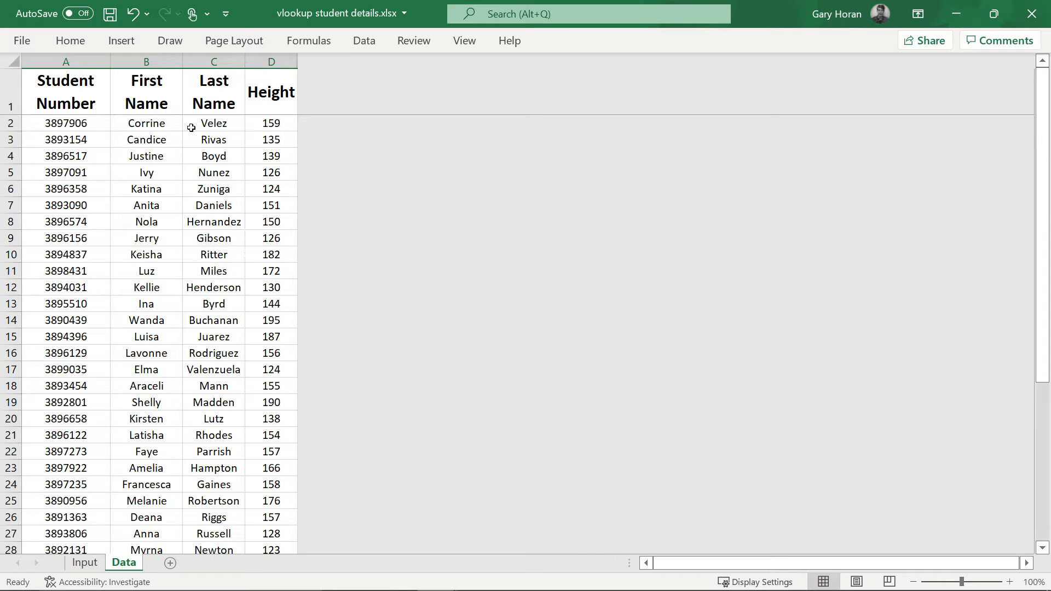
pyautogui.hotkey('alt', 'Tab')
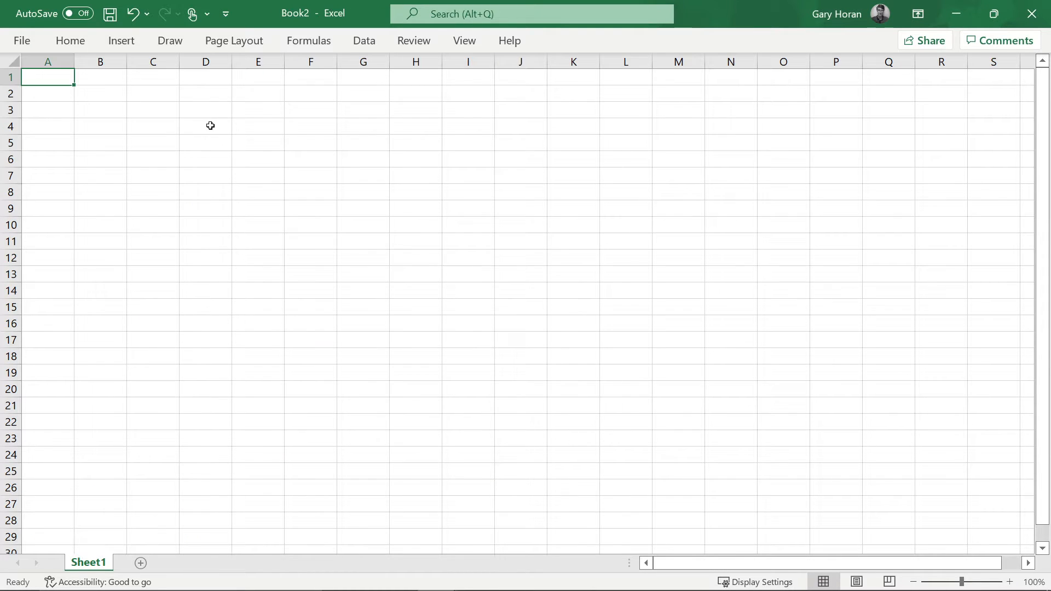
pyautogui.hotkey('alt', 'Tab')
pyautogui.hotkey('alt', 'Tab')
pyautogui.hotkey('alt', 'Tab')
pyautogui.hotkey('alt', 'Tab')
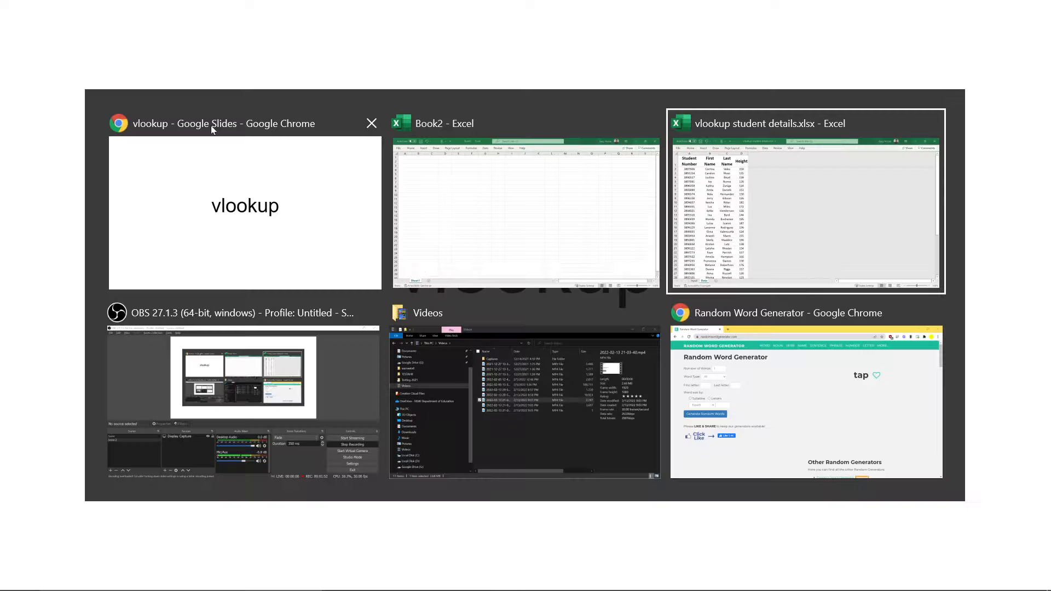
pyautogui.hotkey('alt', 'Tab')
pyautogui.hotkey('alt', 'Tab')
pyautogui.hotkey('alt', 'Tab')
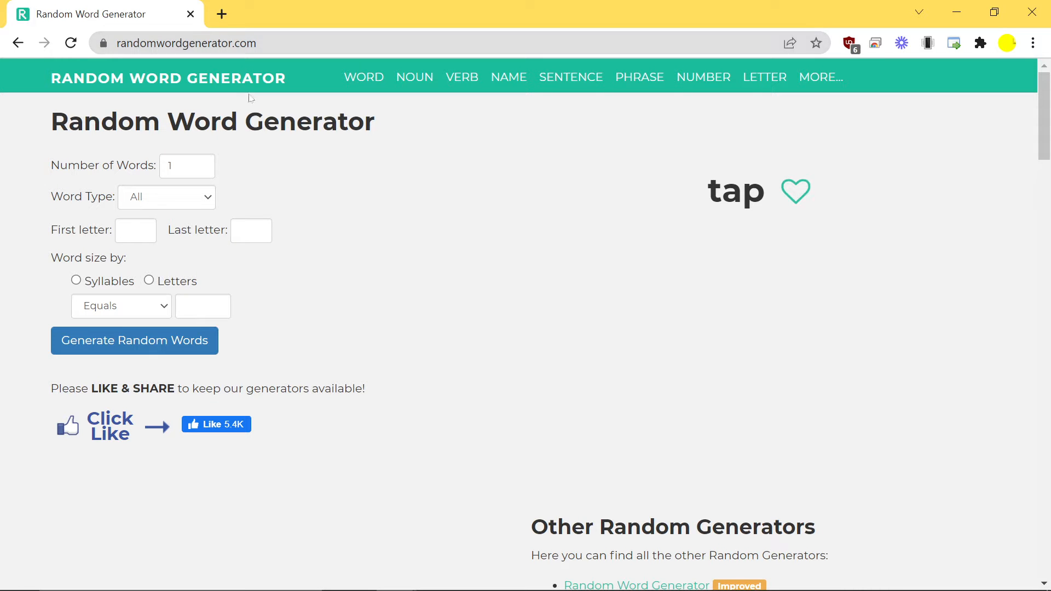
# - Generate 50 random Female names in the name generator and drag-select the whole list
pyautogui.click(184, 166)
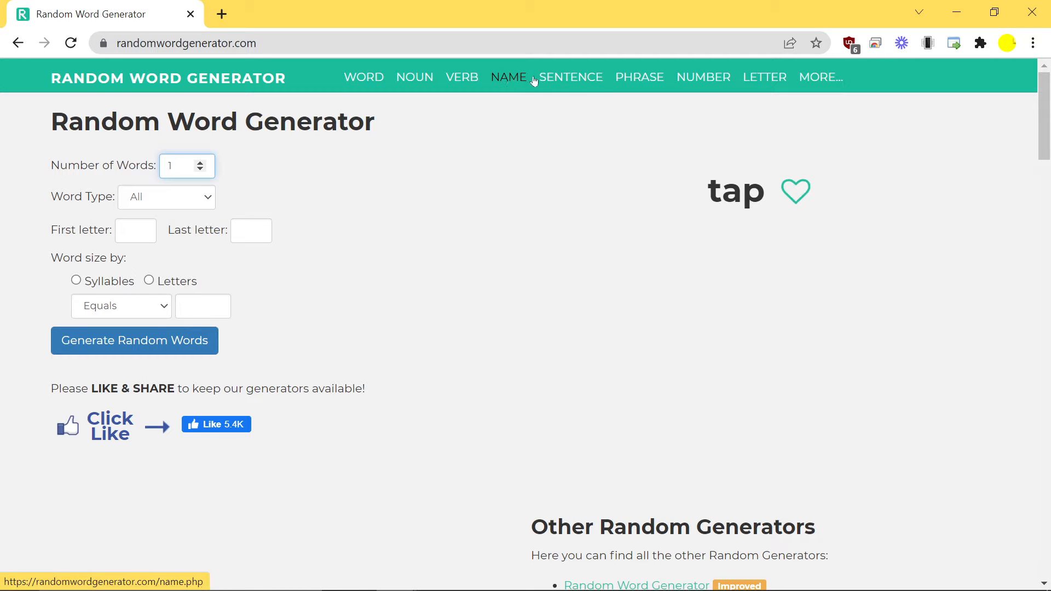
pyautogui.click(511, 78)
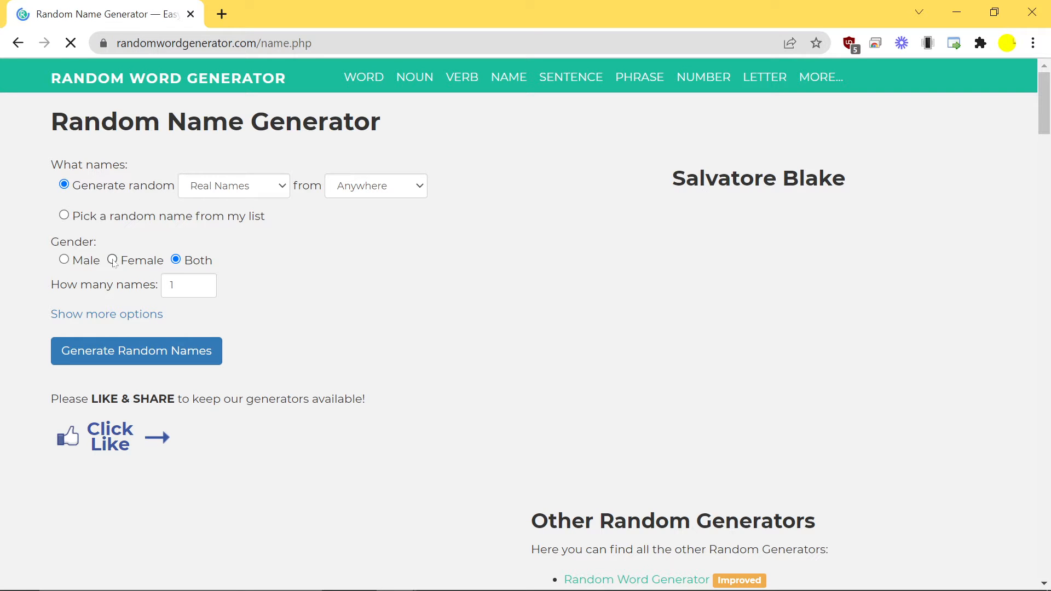
pyautogui.click(112, 260)
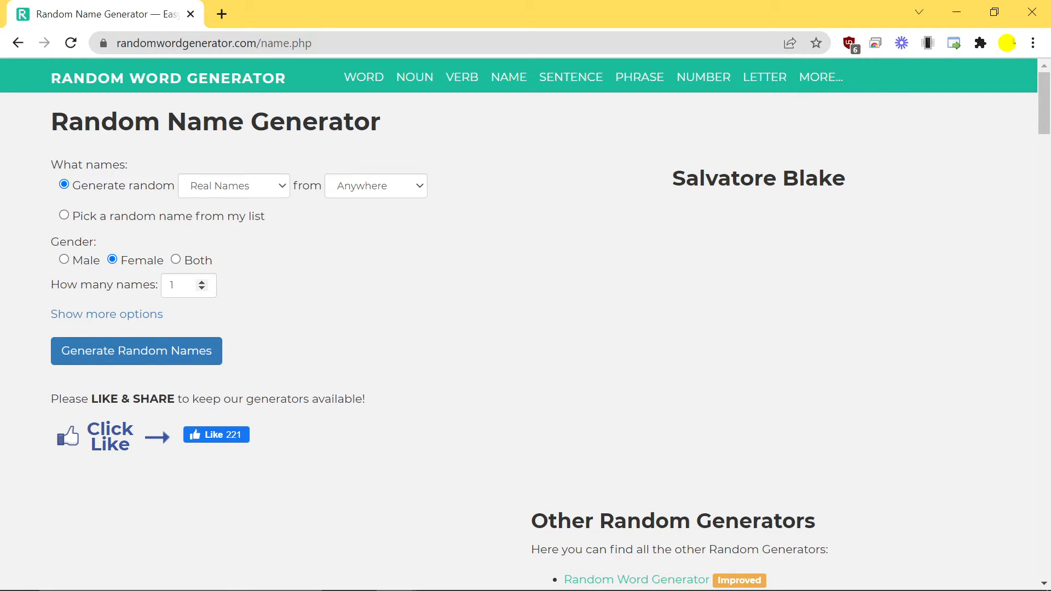
pyautogui.doubleClick(175, 285)
pyautogui.write('50')
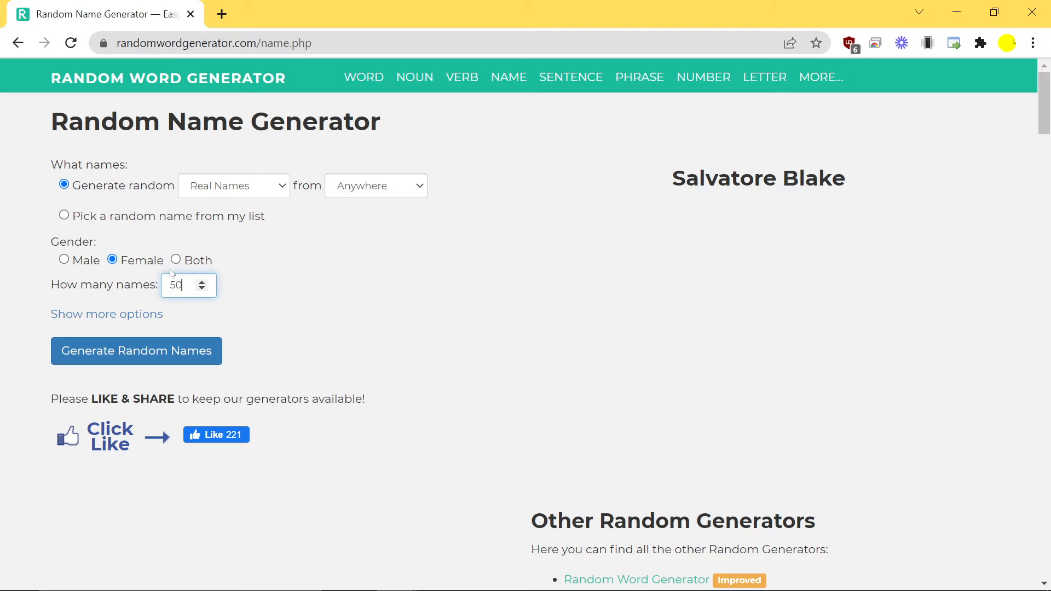
pyautogui.click(167, 354)
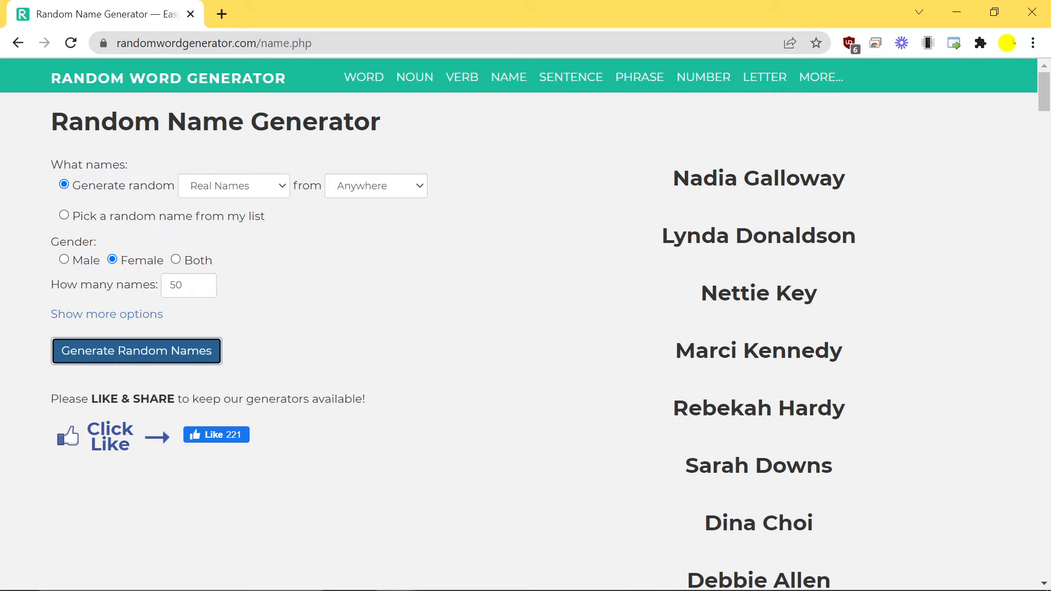
pyautogui.click(672, 179)
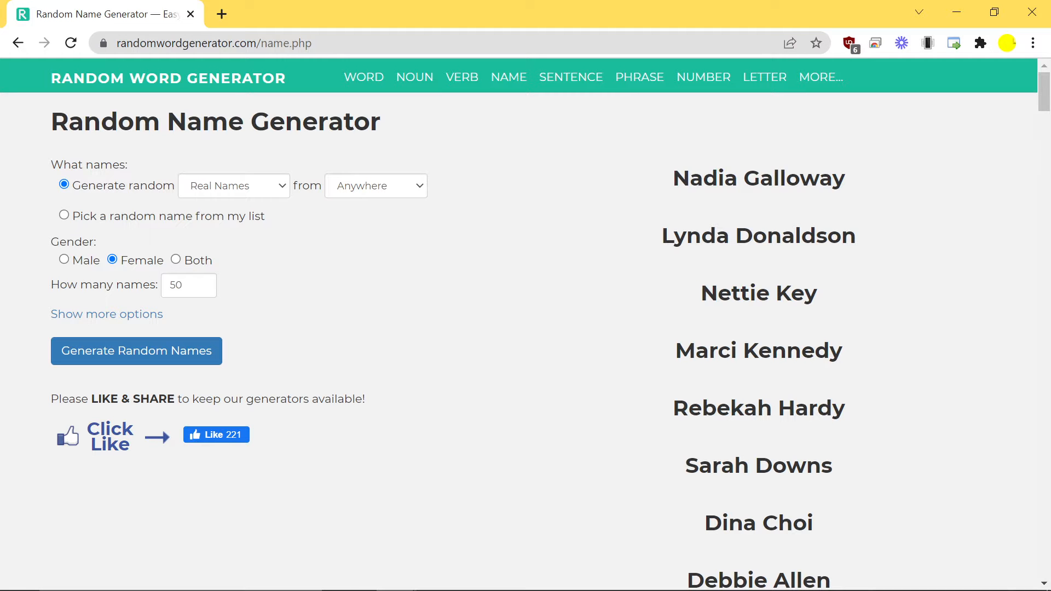
pyautogui.moveTo(673, 179); pyautogui.dragTo(827, 538)
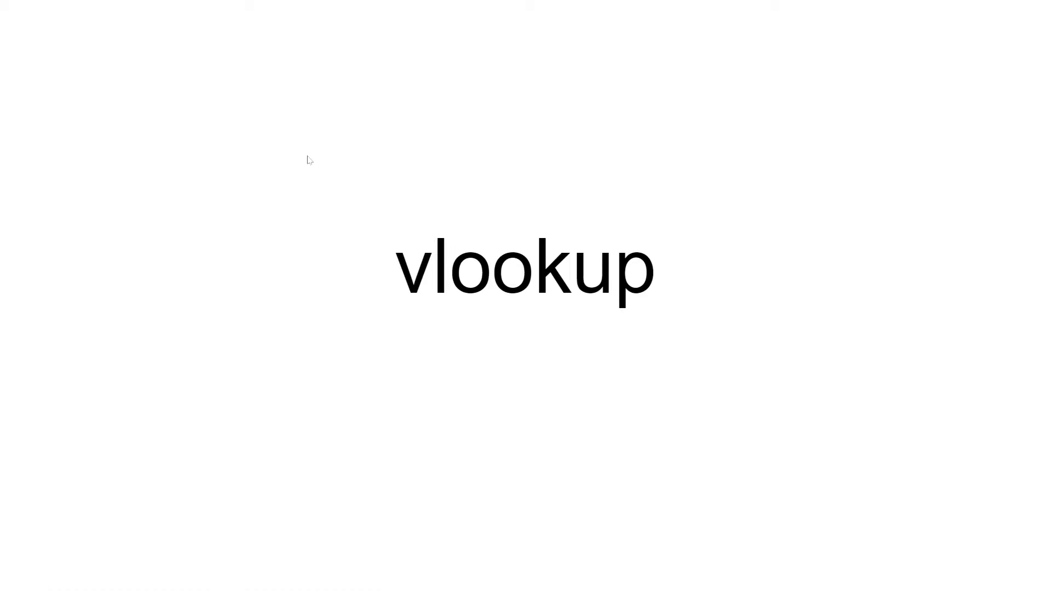
# - Paste the copied names into column A of Book2 and widen column A so each name fits on one line
pyautogui.hotkey('alt', 'Tab')
pyautogui.hotkey('alt', 'Tab')
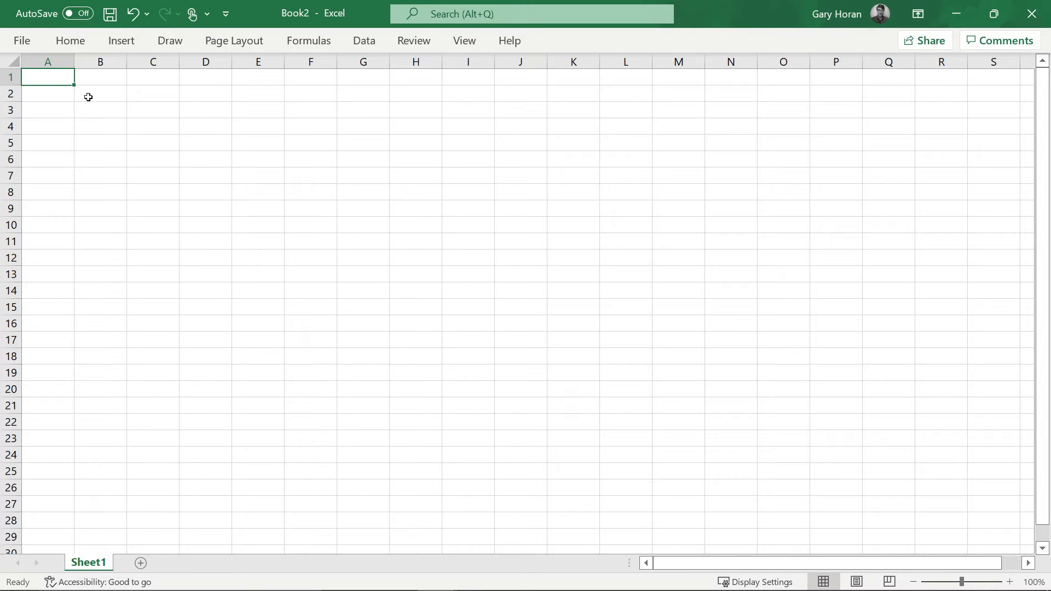
pyautogui.hotkey('ctrl', 'v')
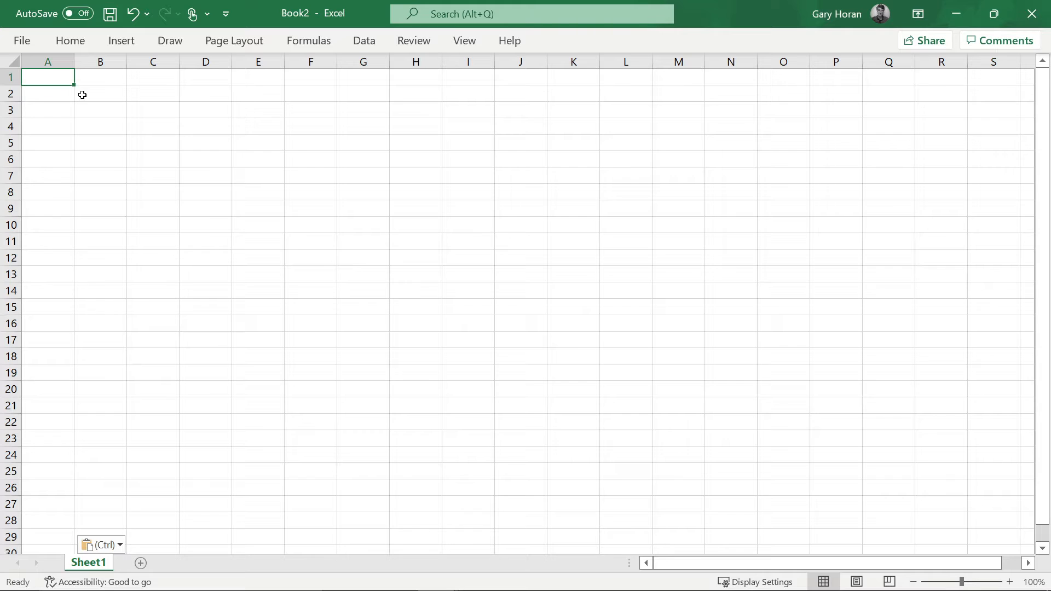
pyautogui.doubleClick(72, 60)
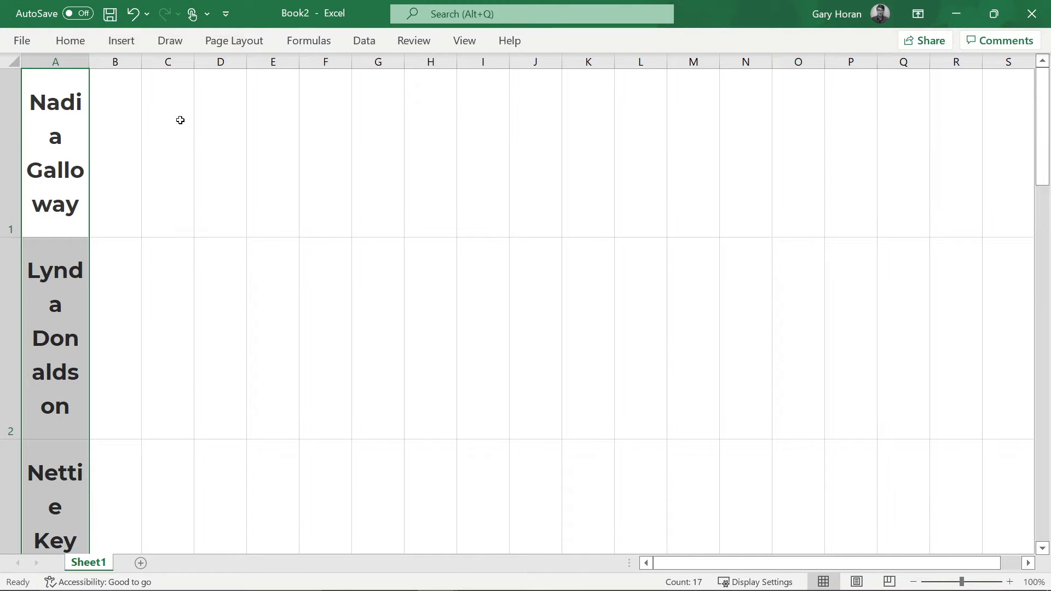
pyautogui.click(81, 49)
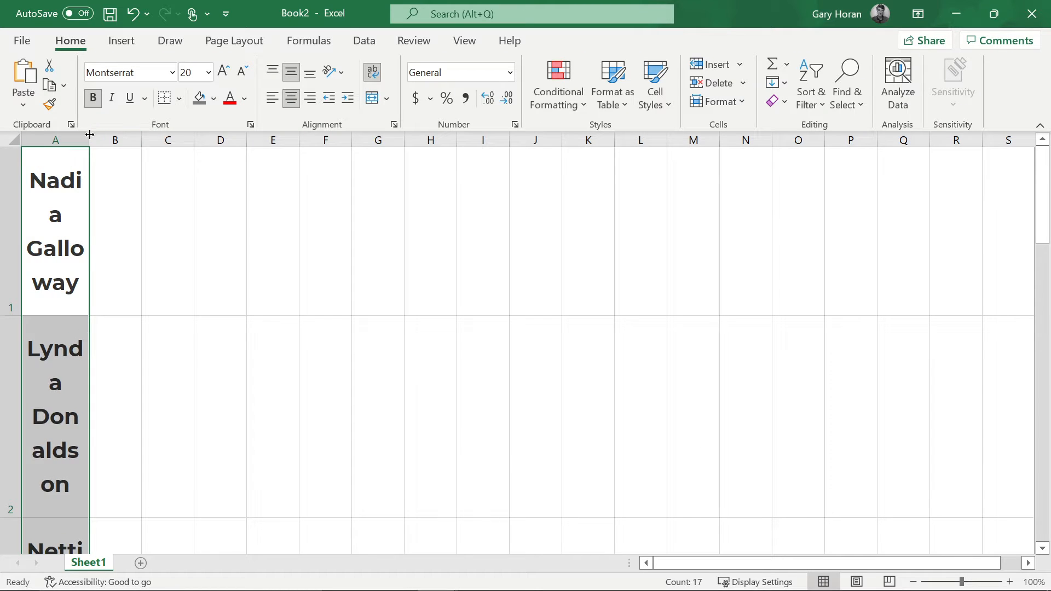
pyautogui.moveTo(89, 135); pyautogui.dragTo(218, 165)
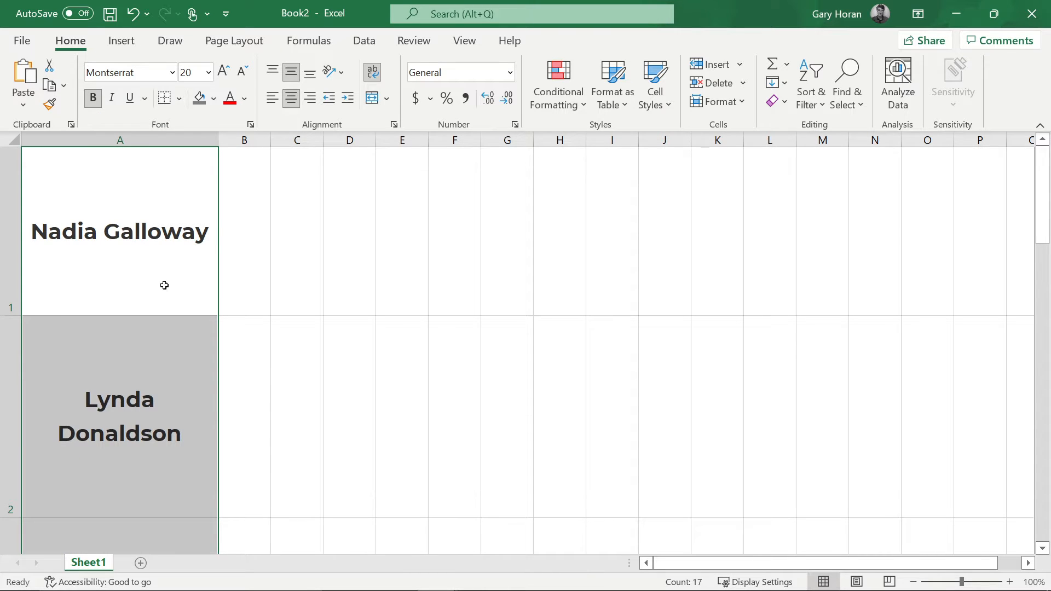
pyautogui.hotkey('alt', 'Tab')
pyautogui.press('Tab')
pyautogui.press('Tab')
# - Run Text to Columns on column A as Delimited by Space, moving surnames into column B
pyautogui.click(104, 140)
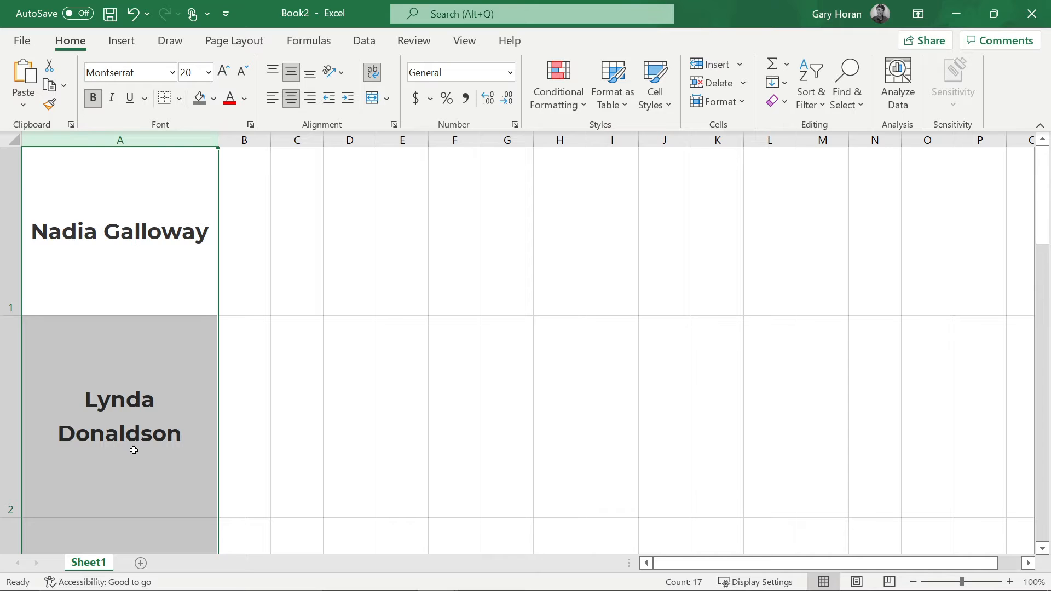
pyautogui.click(366, 44)
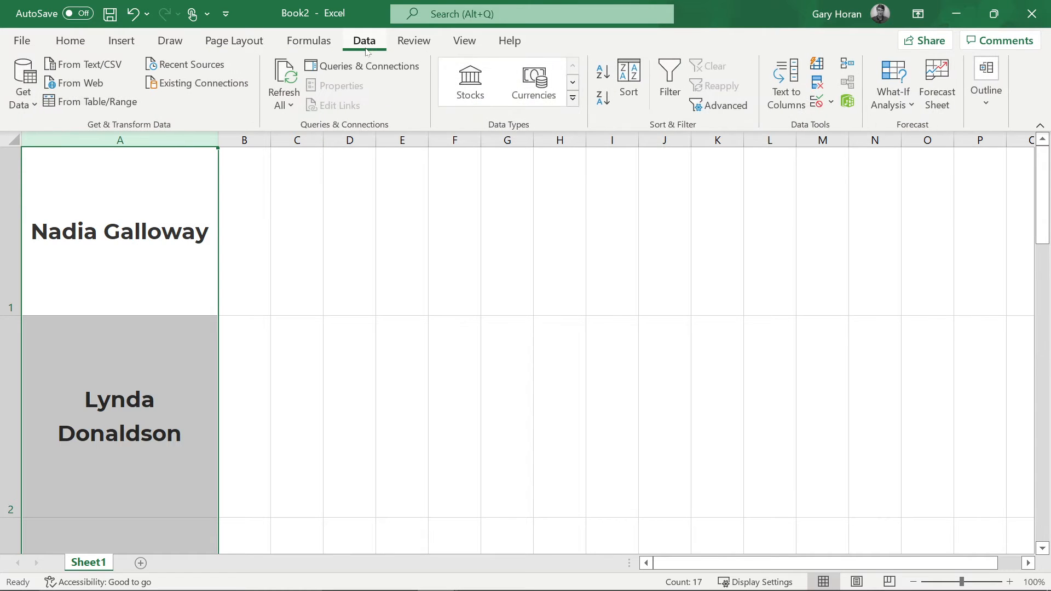
pyautogui.click(784, 104)
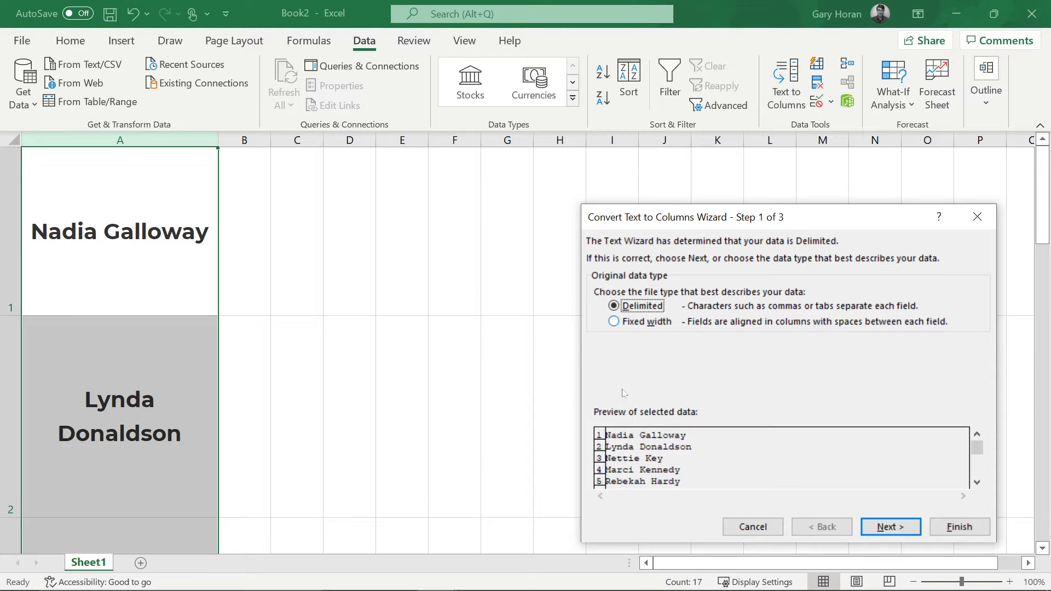
pyautogui.click(891, 527)
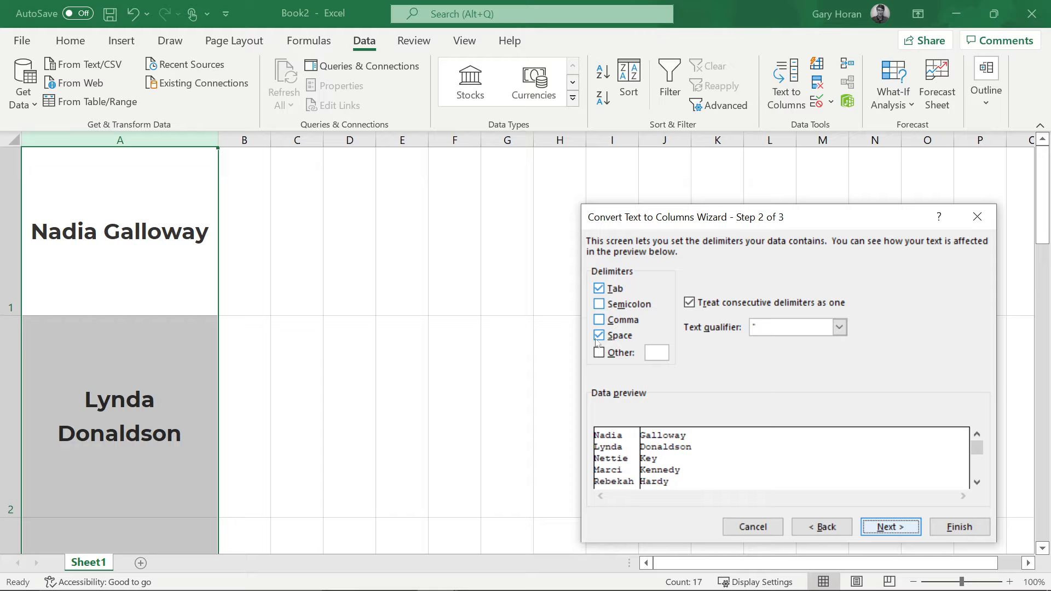
pyautogui.click(879, 525)
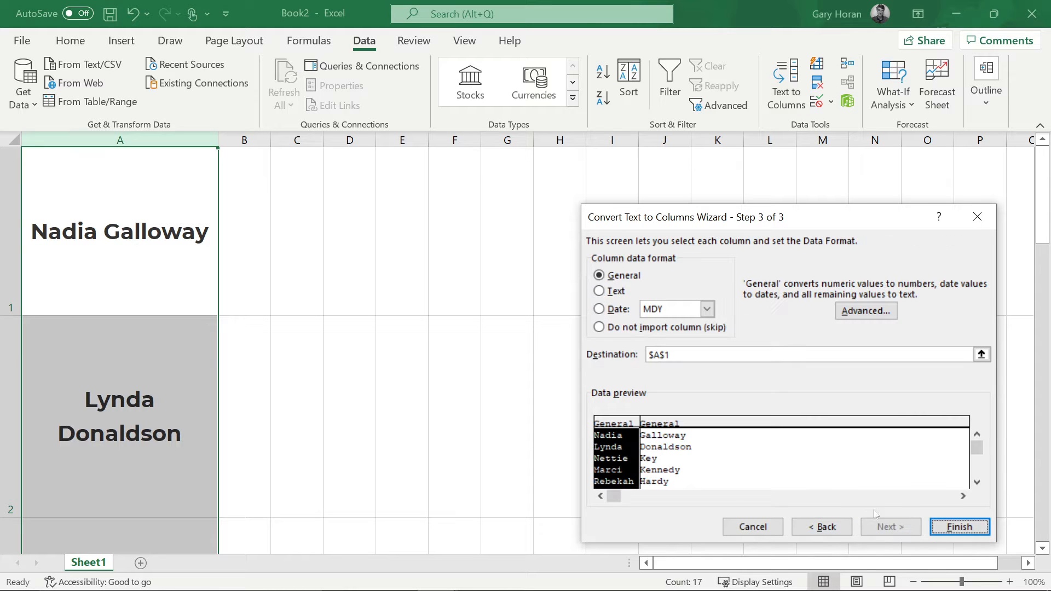
pyautogui.click(937, 526)
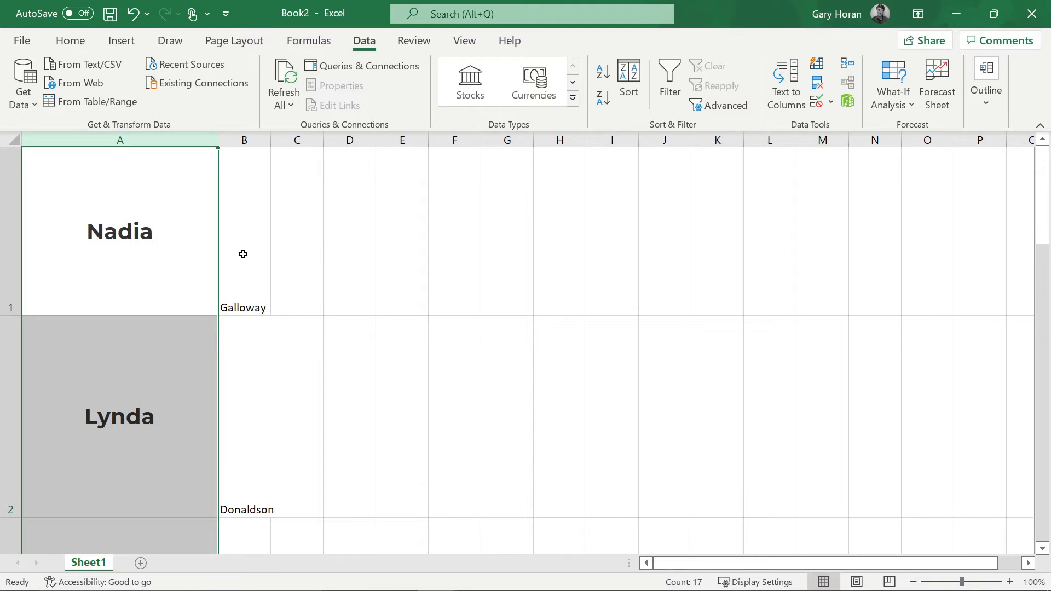
pyautogui.click(70, 41)
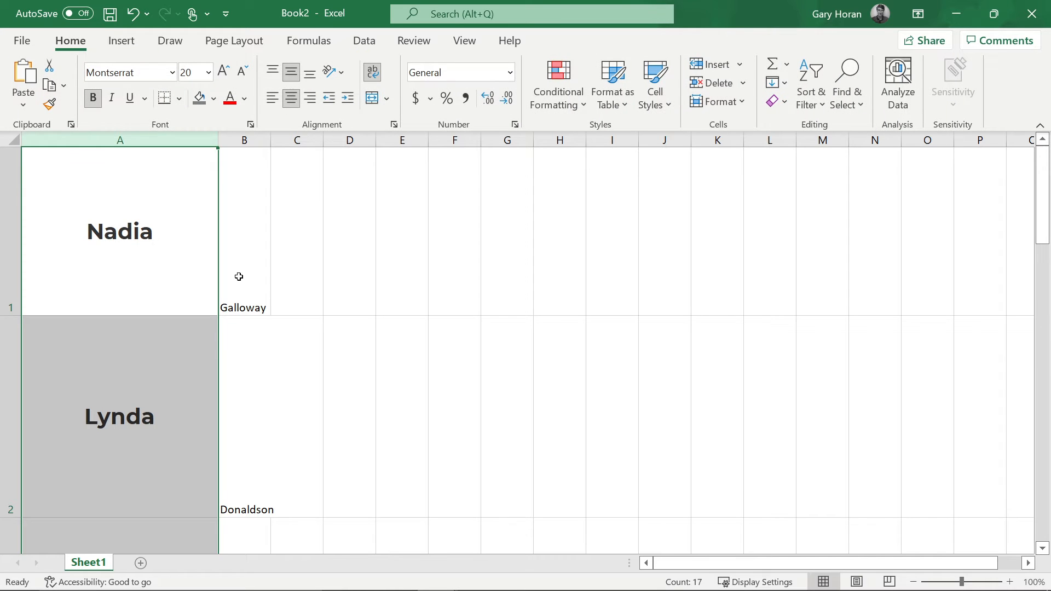
# - Copy B1's plain formatting onto column A with Format Painter and narrow column A to the first names
pyautogui.click(247, 176)
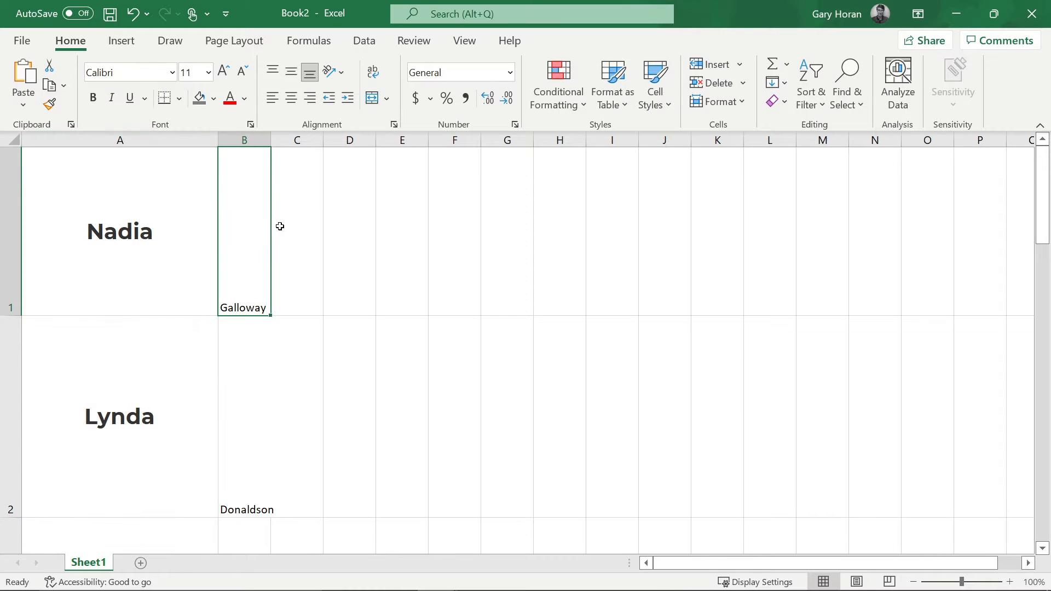
pyautogui.click(50, 106)
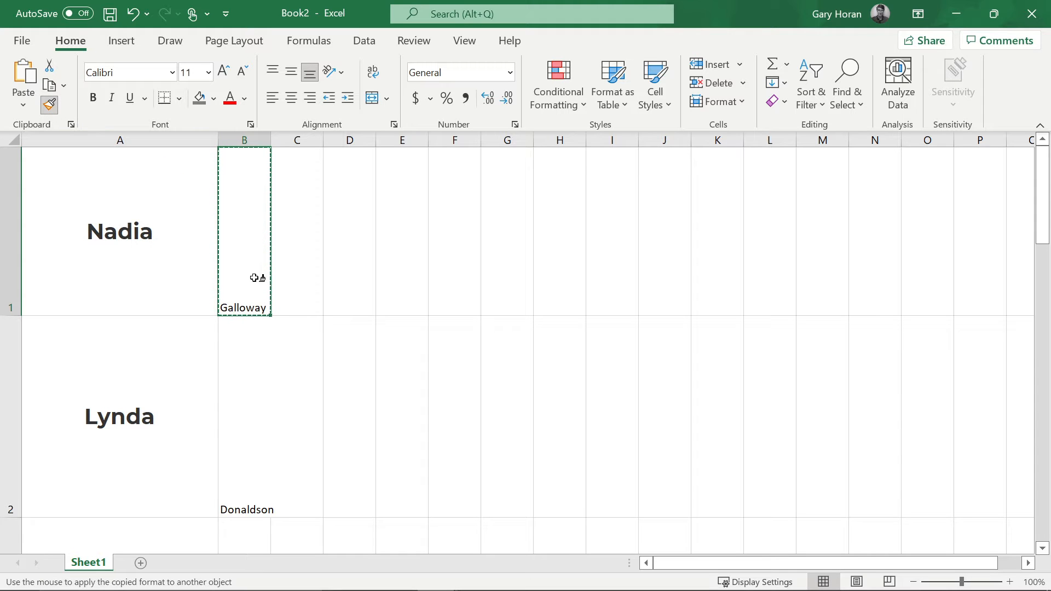
pyautogui.click(127, 137)
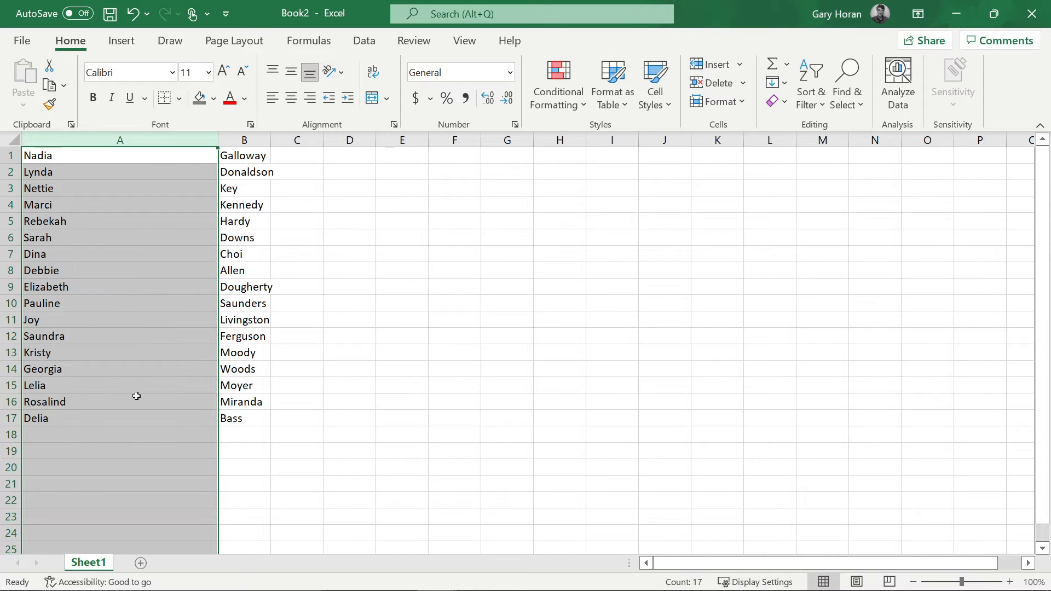
pyautogui.scroll(-2, 138, 380)
pyautogui.scroll(2, 138, 380)
pyautogui.moveTo(217, 141); pyautogui.dragTo(88, 141)
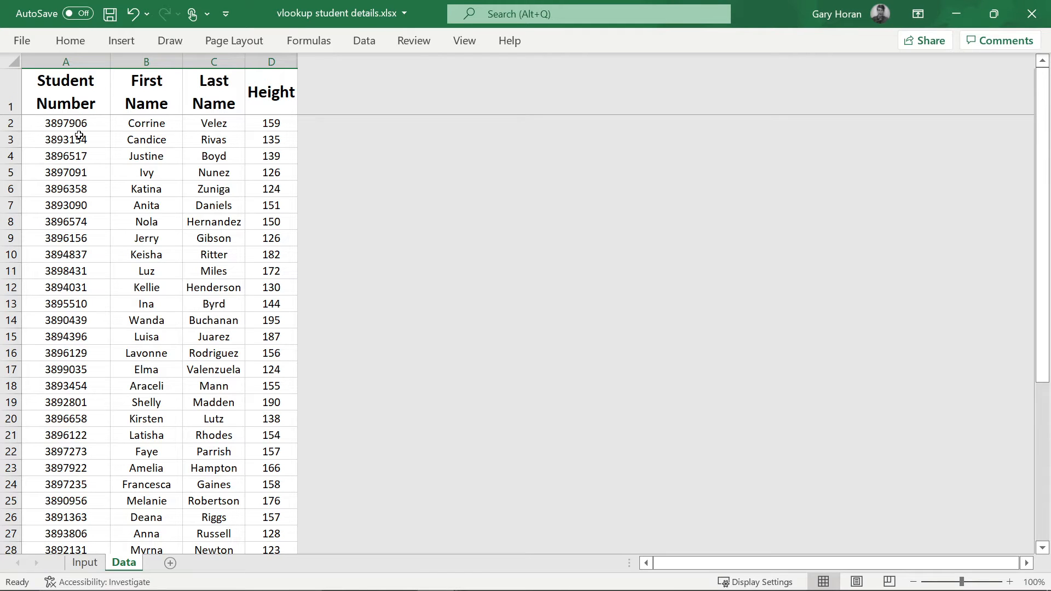
pyautogui.click(75, 125)
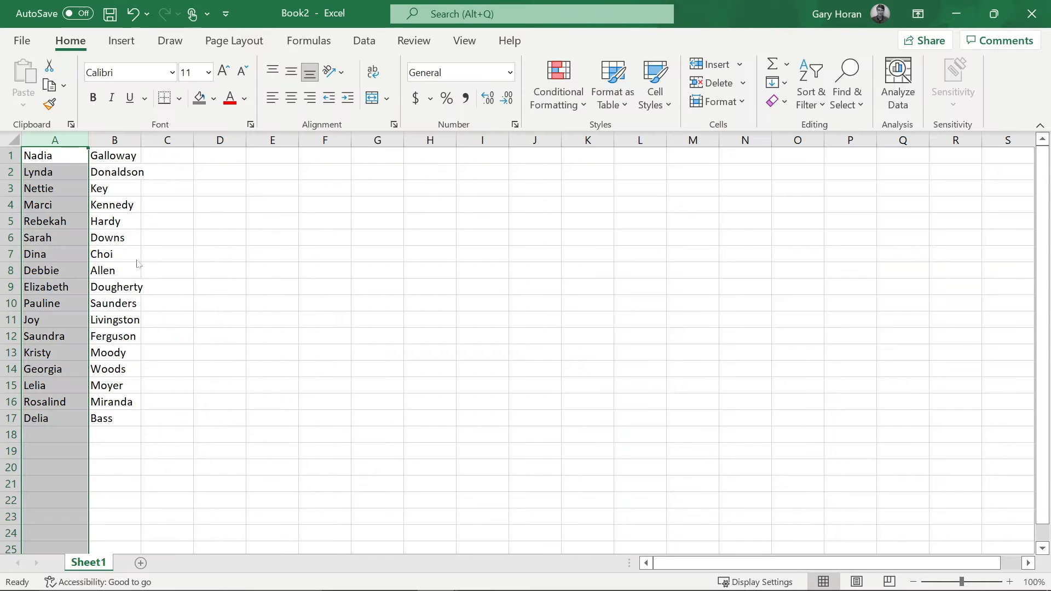
# - Insert a blank column A and enter =RANDBETWEEN(3890000,3899999) in A1
pyautogui.rightClick(48, 139)
pyautogui.click(91, 278)
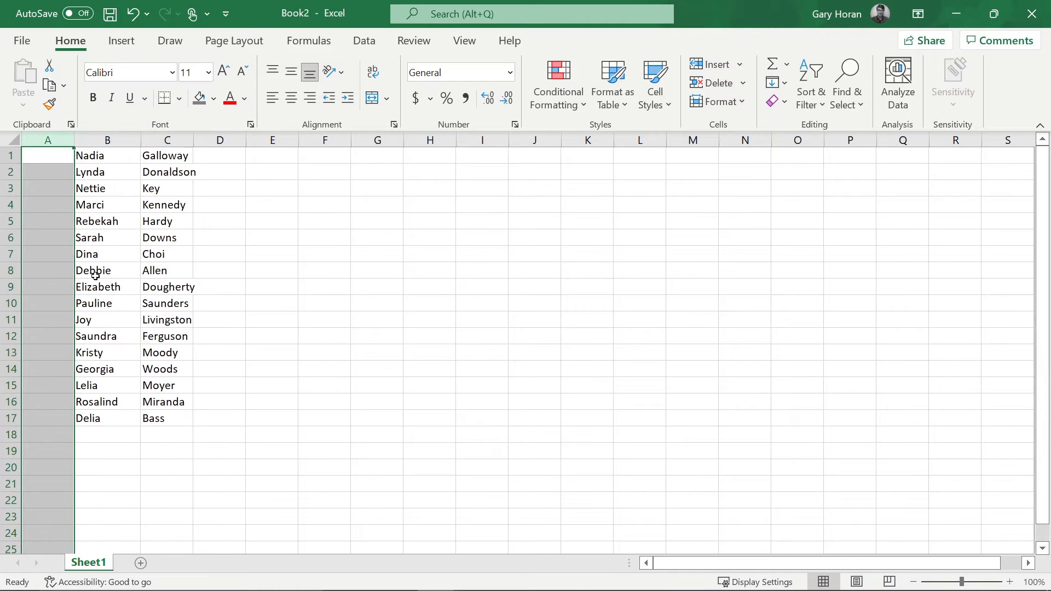
pyautogui.click(55, 154)
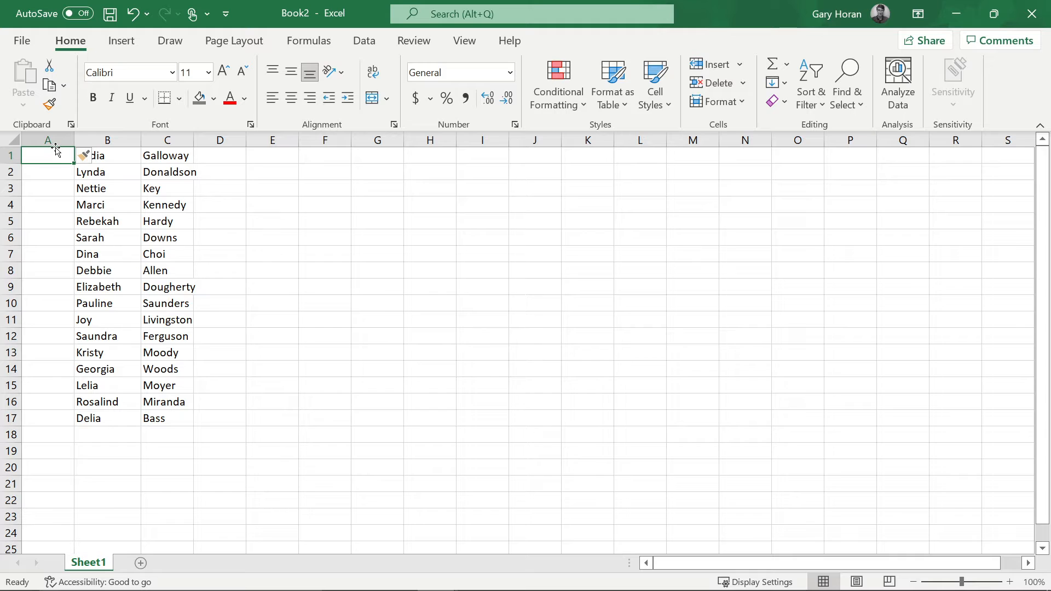
pyautogui.write('=rand')
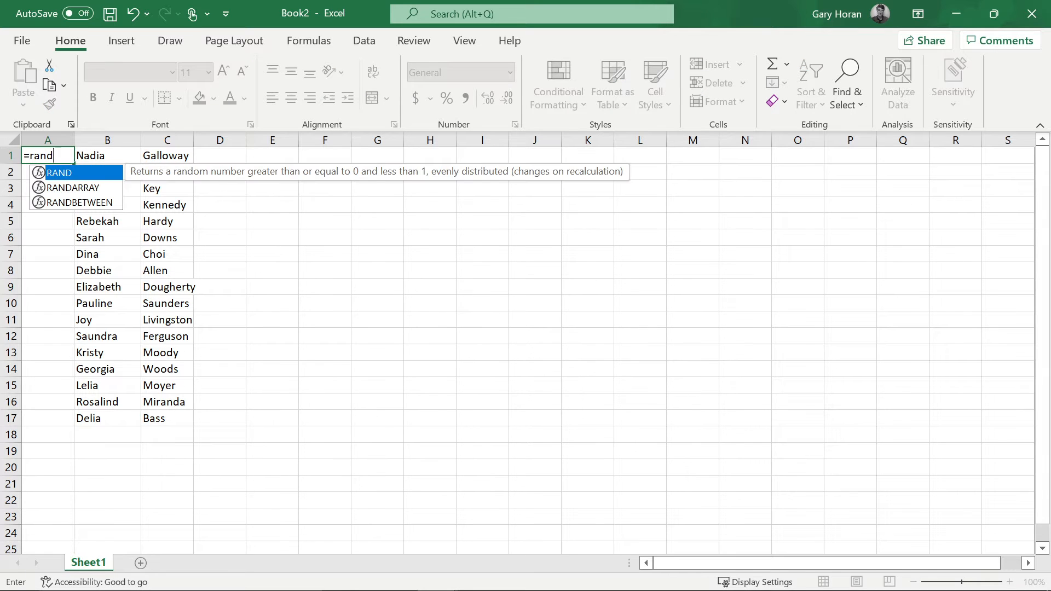
pyautogui.press('Down')
pyautogui.press('Down')
pyautogui.press('Tab')
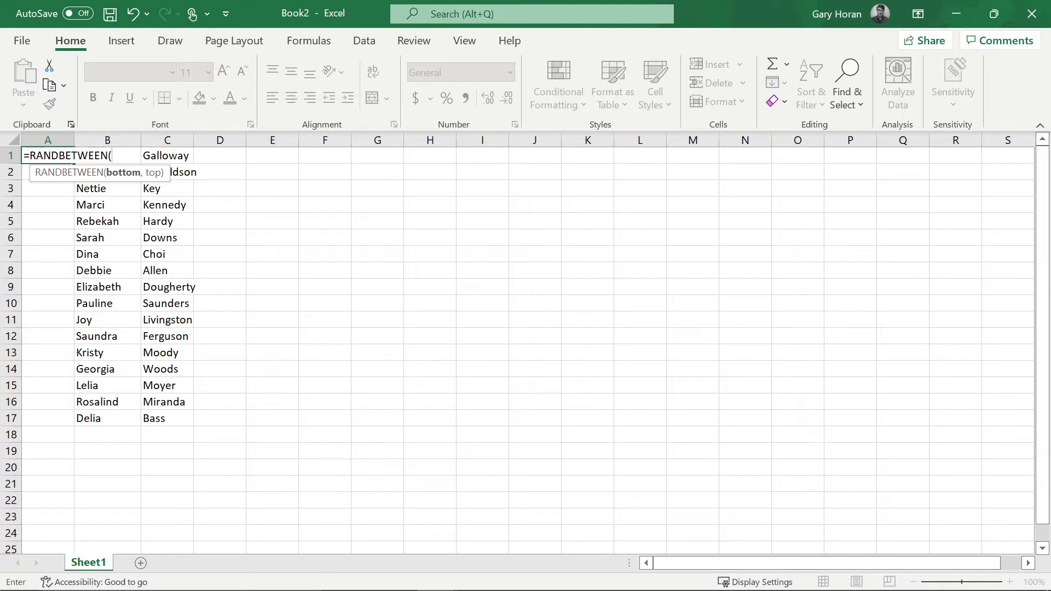
pyautogui.write('0000,')
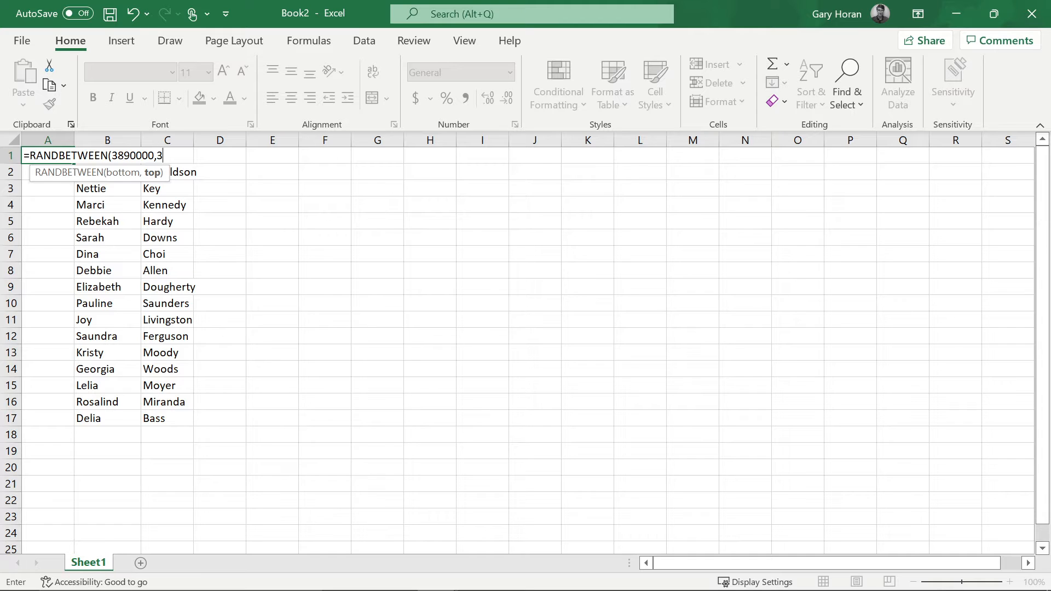
pyautogui.write('389')
pyautogui.write('99')
pyautogui.write('99(')
pyautogui.press('BackSpace')
pyautogui.write(')')
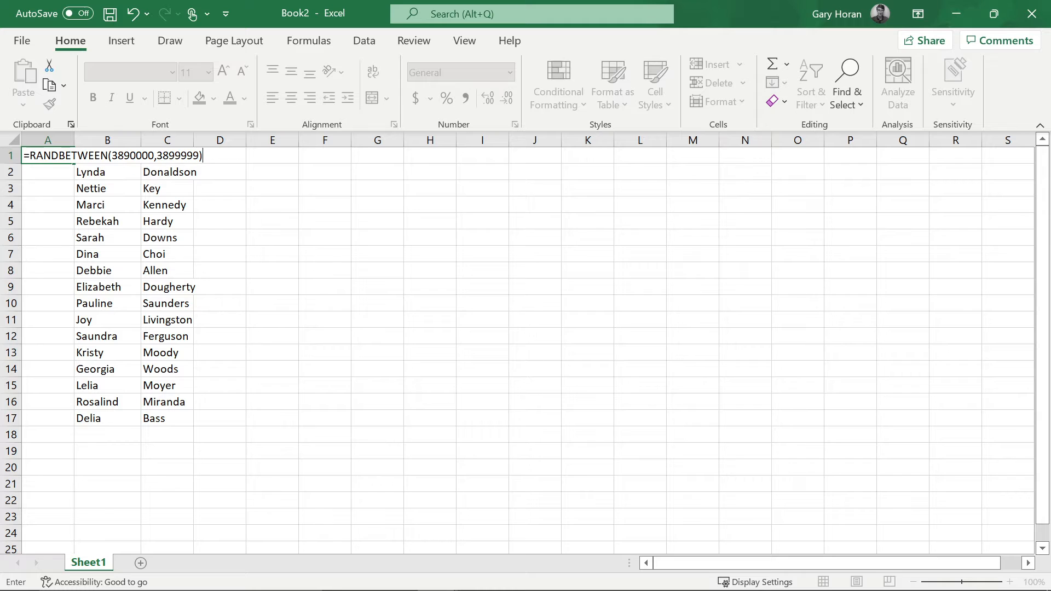
pyautogui.press('Return')
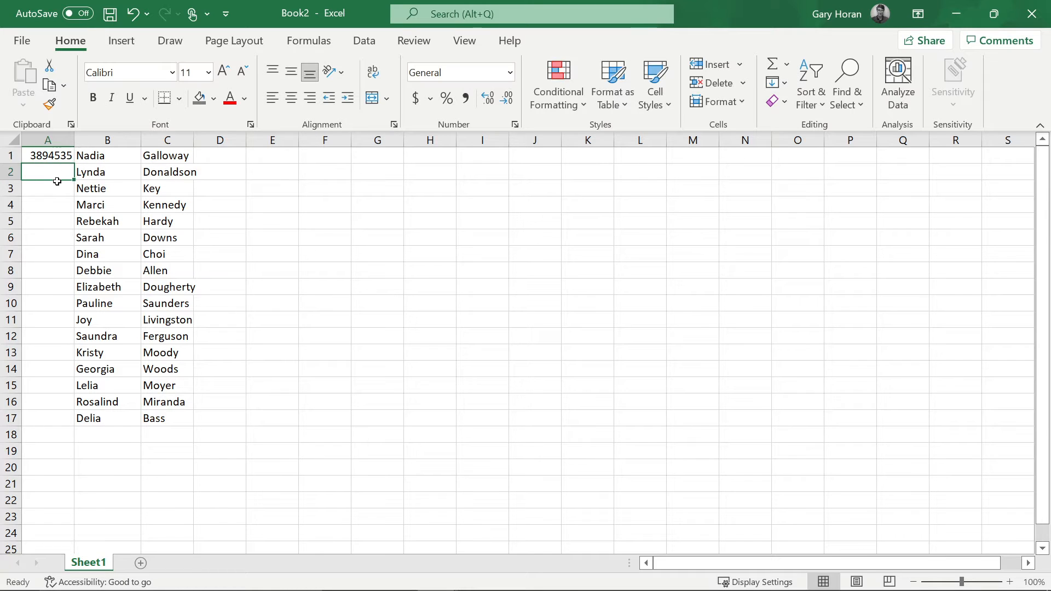
pyautogui.click(66, 155)
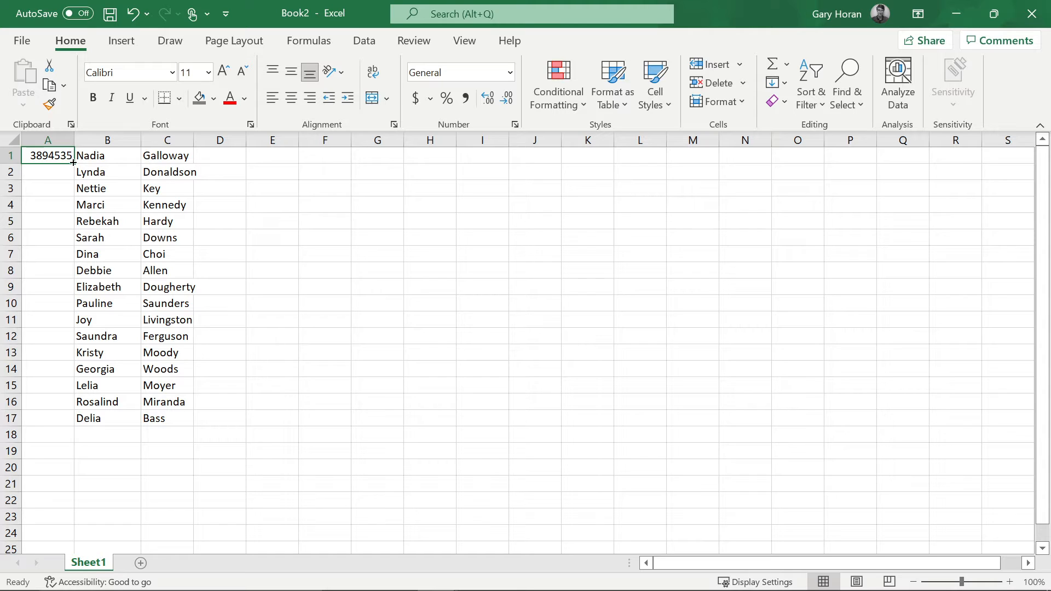
pyautogui.click(367, 44)
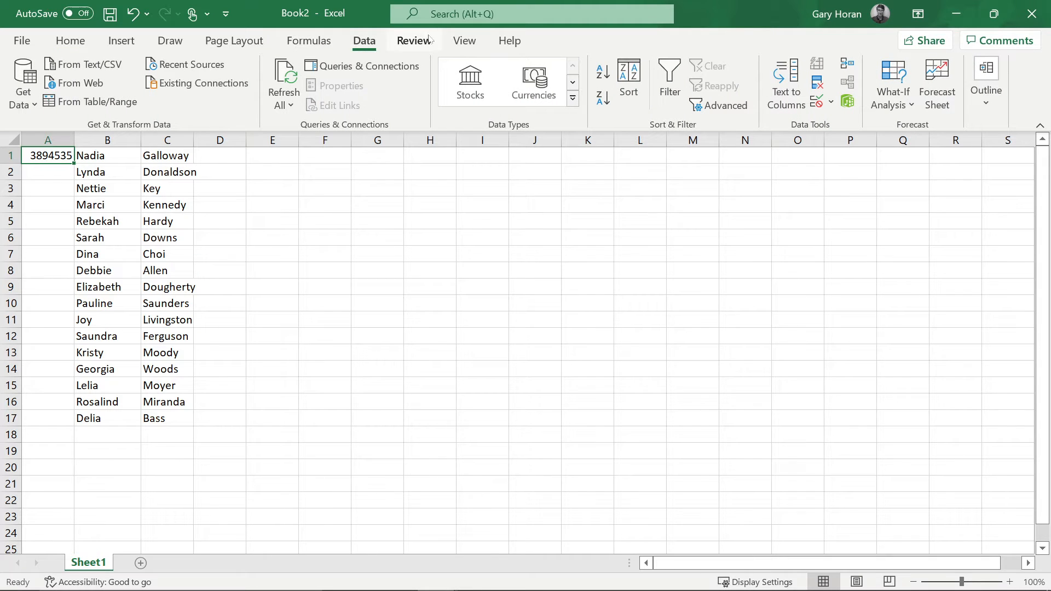
pyautogui.click(70, 41)
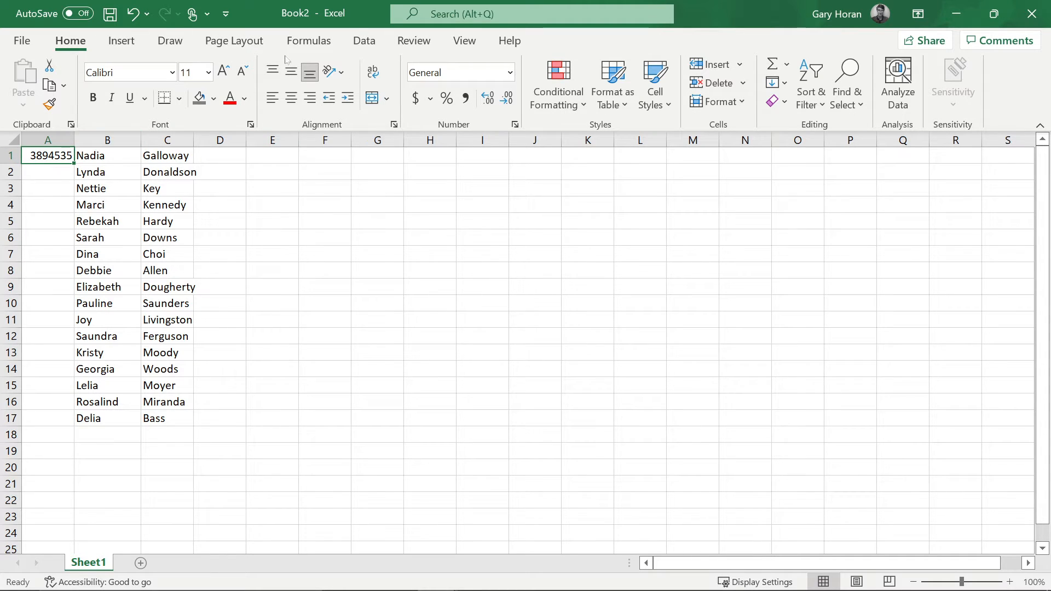
pyautogui.click(131, 45)
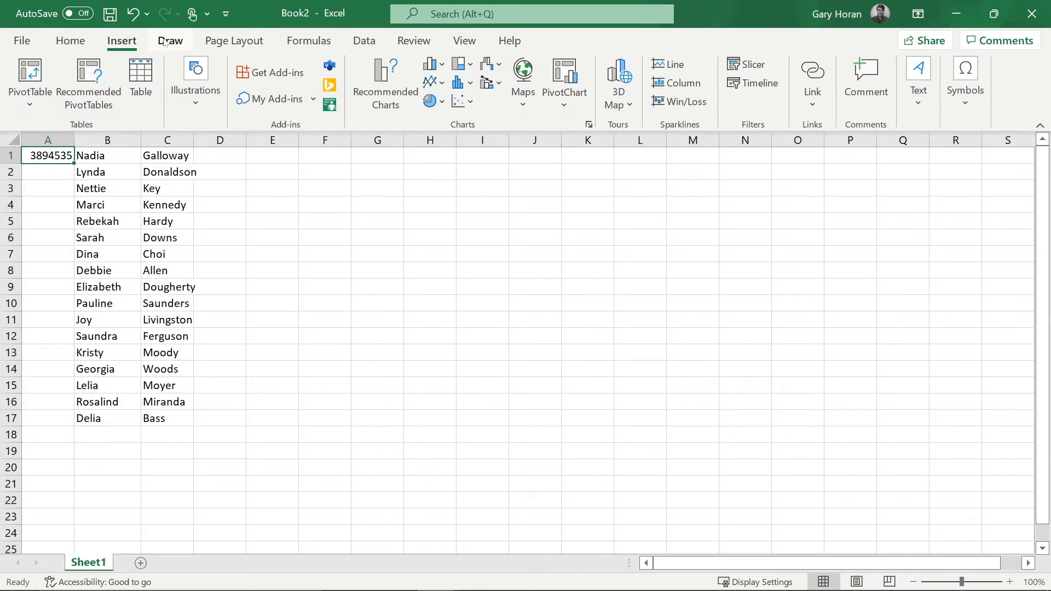
pyautogui.click(165, 43)
pyautogui.click(214, 45)
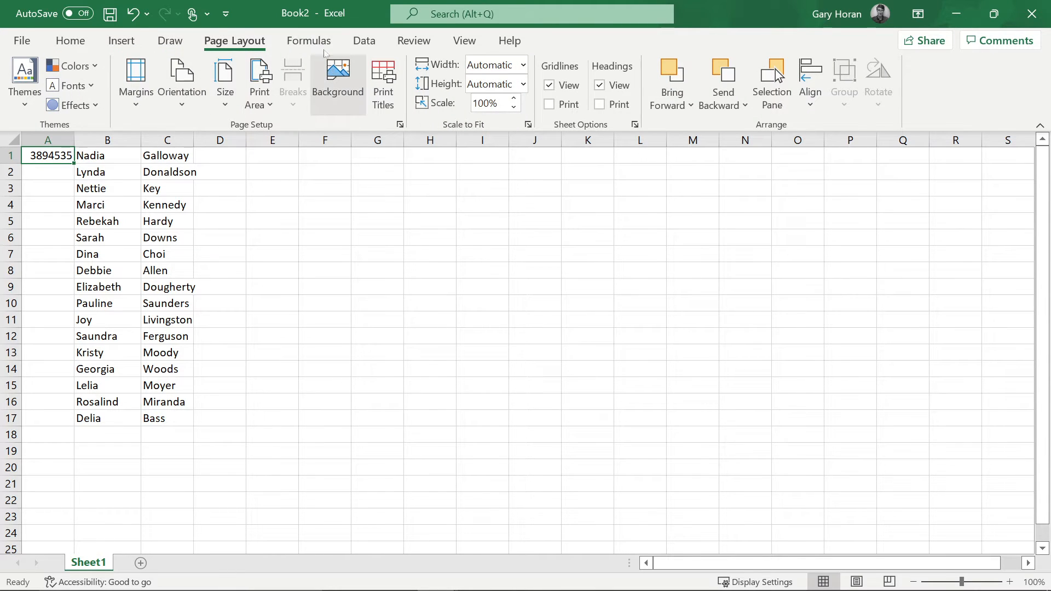
pyautogui.click(308, 42)
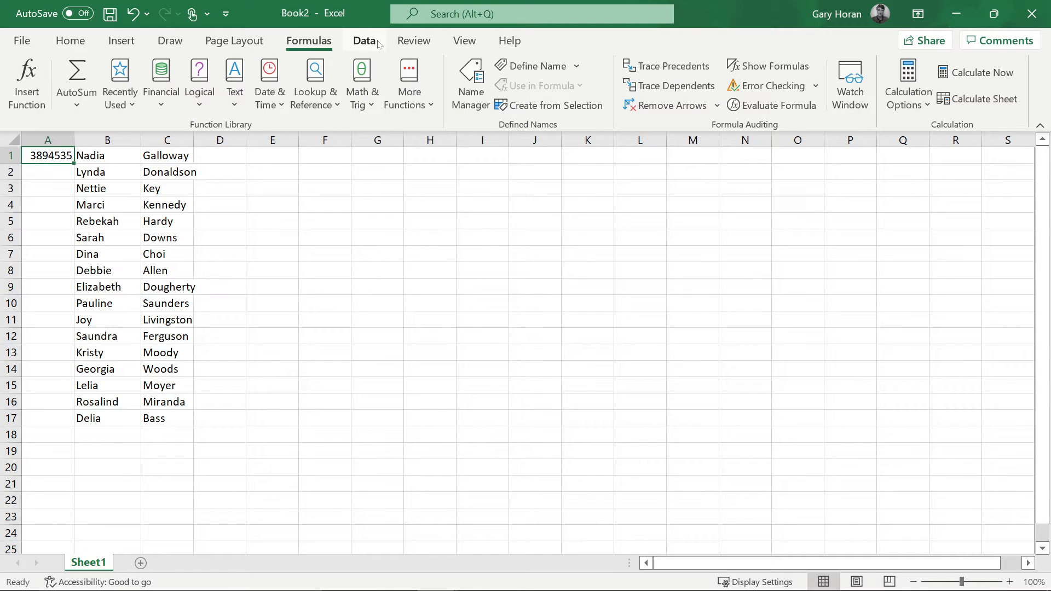
pyautogui.click(414, 42)
pyautogui.click(367, 44)
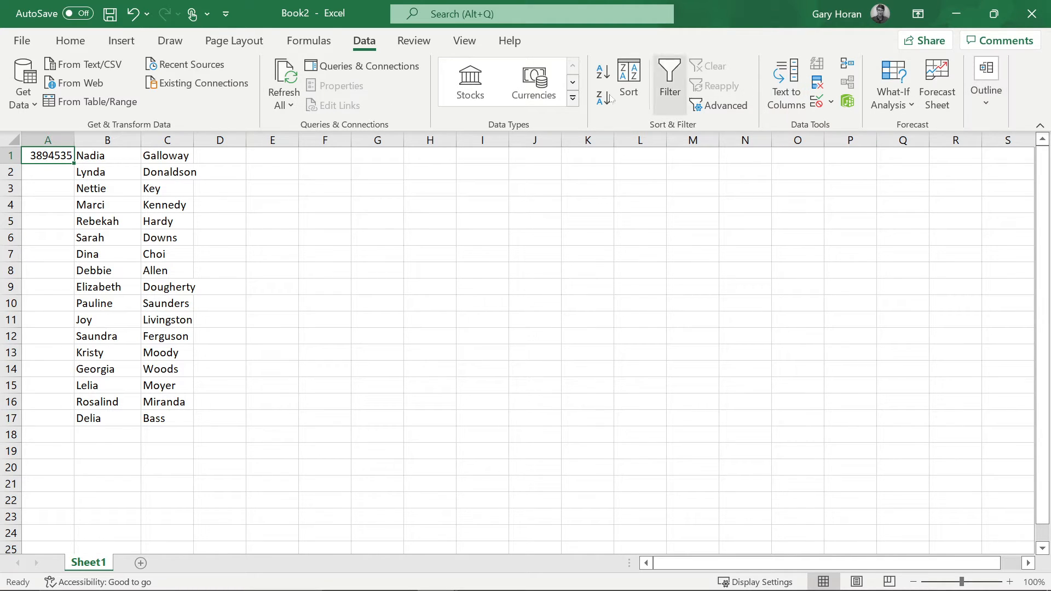
pyautogui.click(70, 41)
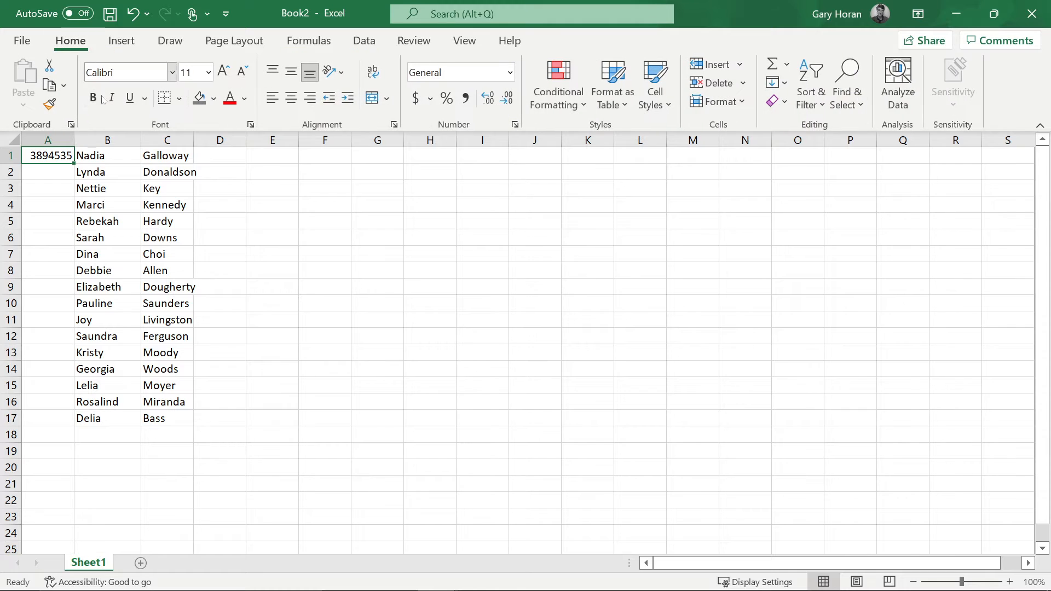
# - Fill the RANDBETWEEN formula down to row 17 and show the formula bar to inspect it
pyautogui.doubleClick(75, 163)
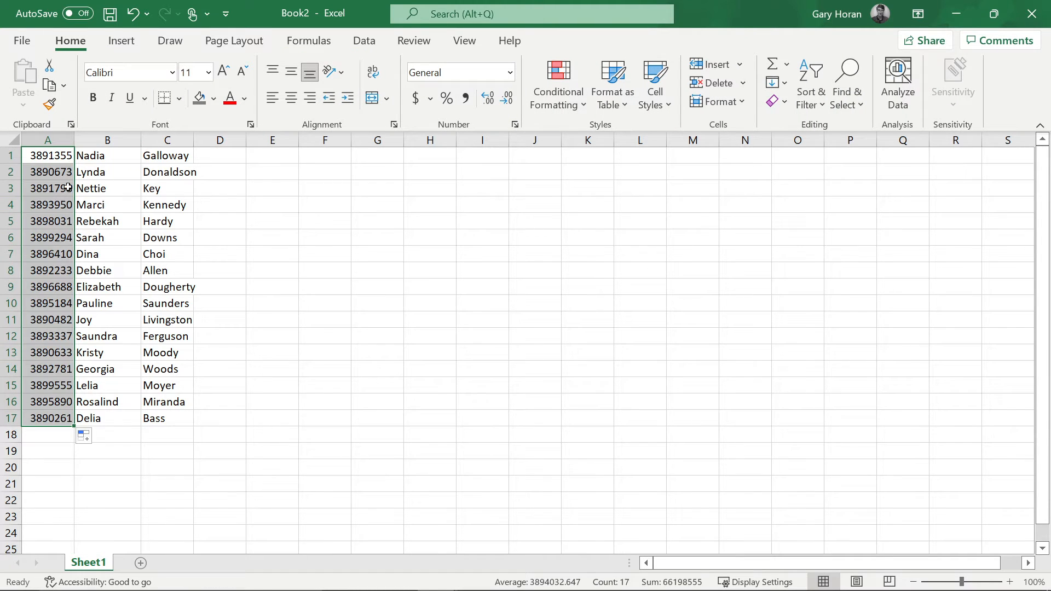
pyautogui.click(62, 169)
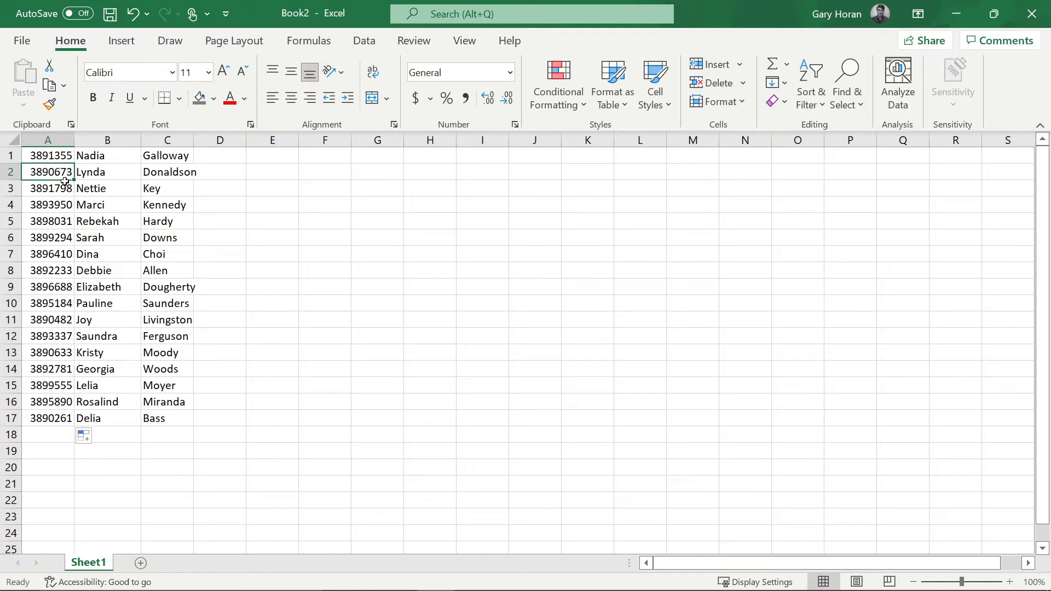
pyautogui.click(464, 41)
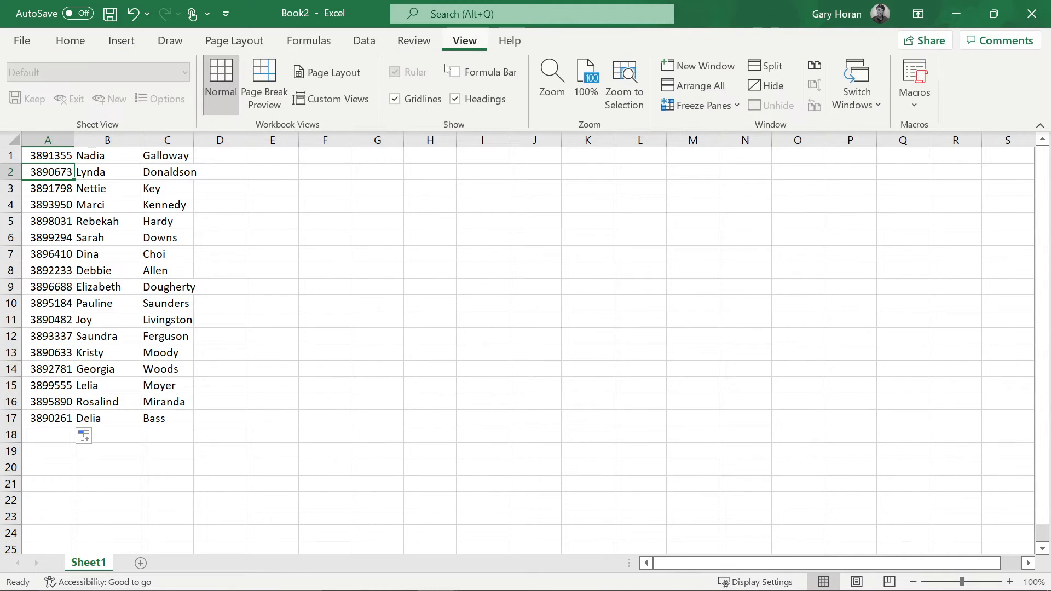
pyautogui.click(455, 72)
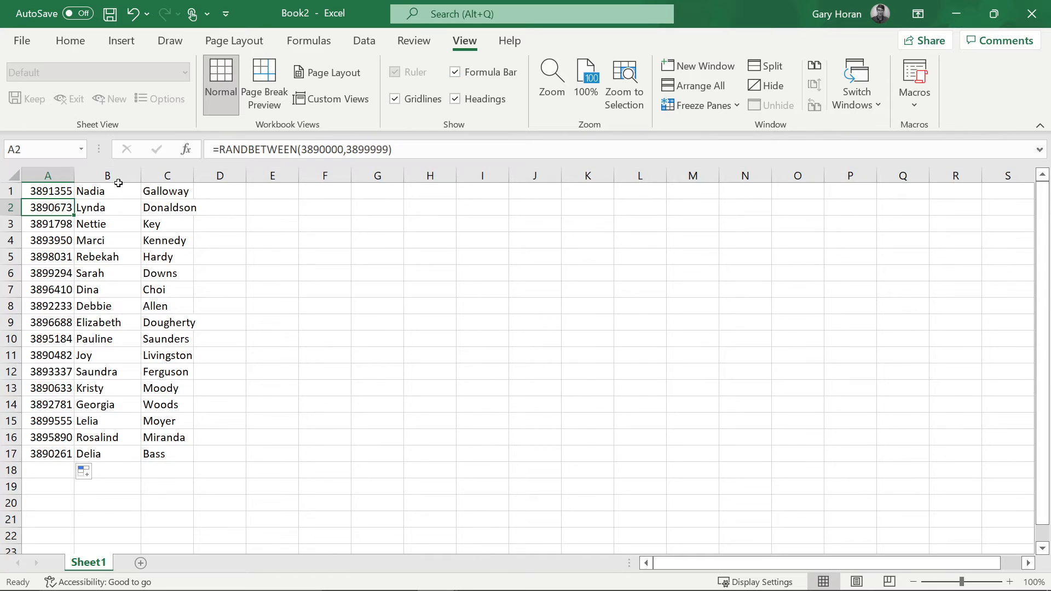
pyautogui.click(54, 196)
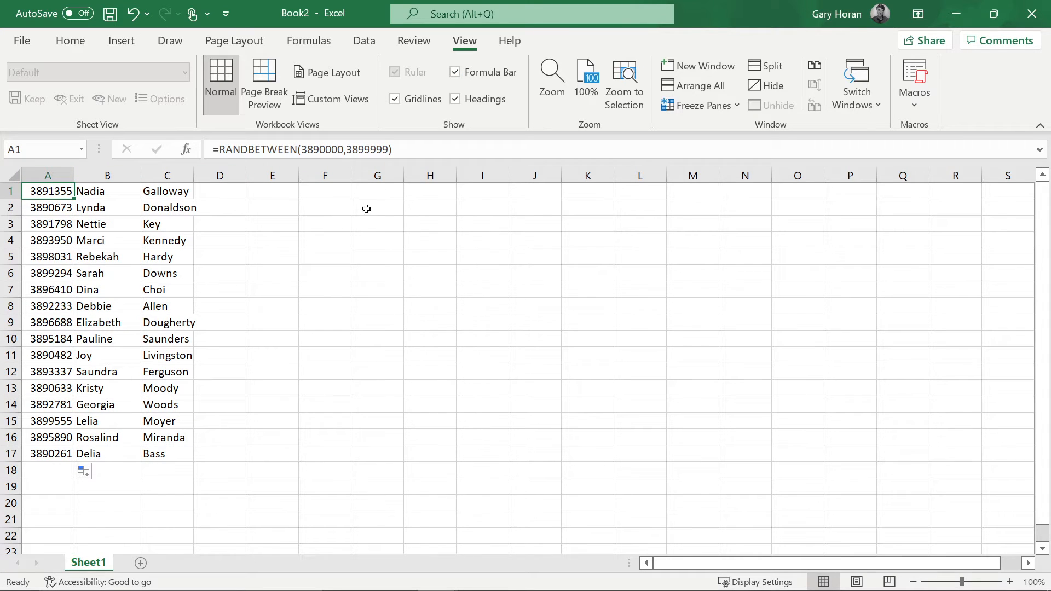
# - Type test entries 'sdf' and 'asdf' in F9:F13, delete them, then select column A
pyautogui.click(325, 320)
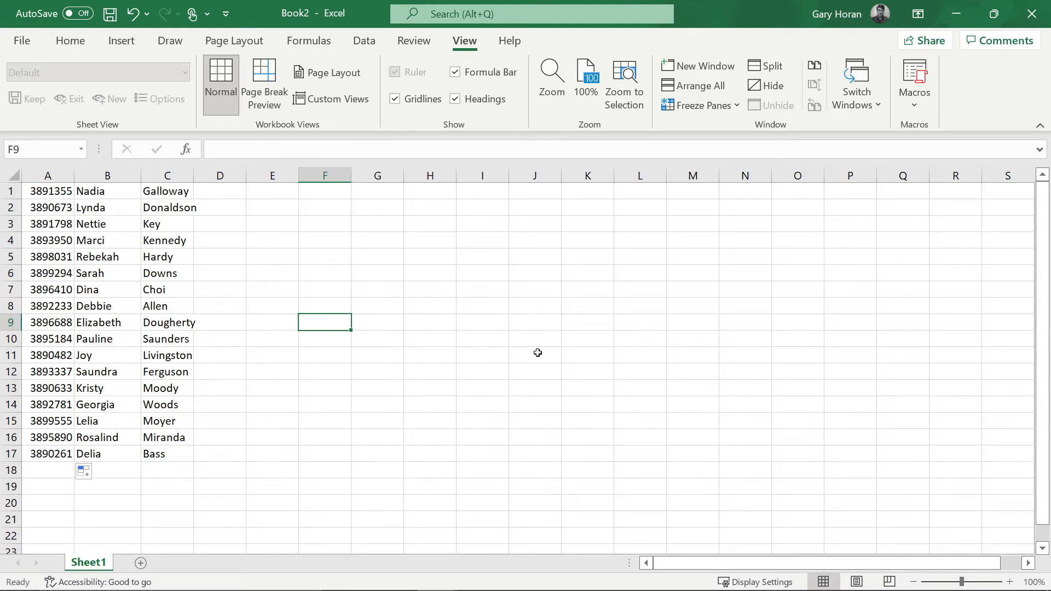
pyautogui.write('sdf')
pyautogui.press('Return')
pyautogui.write('asdf')
pyautogui.press('Return')
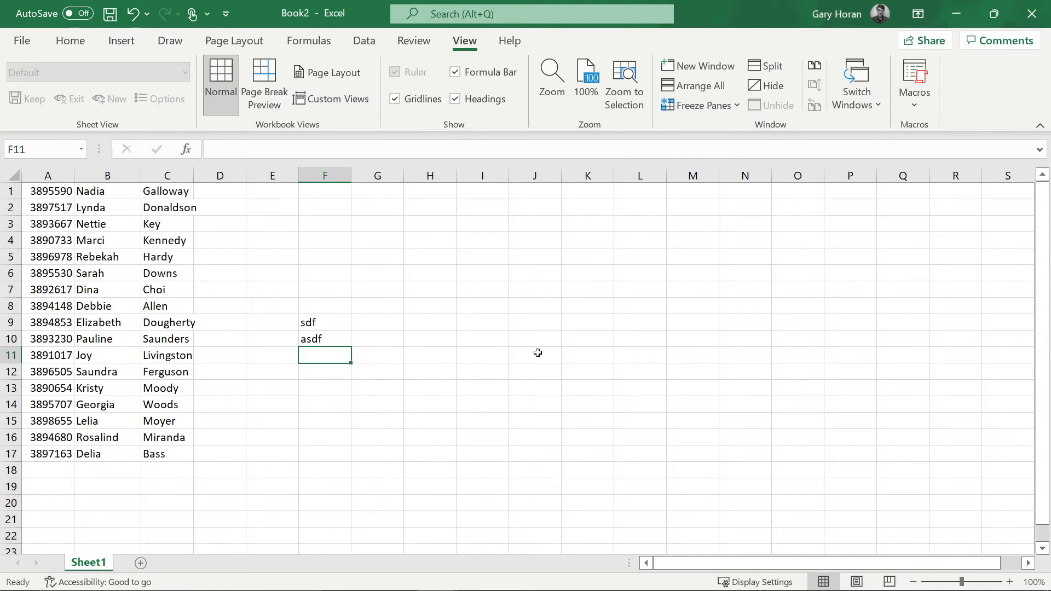
pyautogui.write('asdf')
pyautogui.press('Return')
pyautogui.write('asdf')
pyautogui.press('Return')
pyautogui.write('asdf')
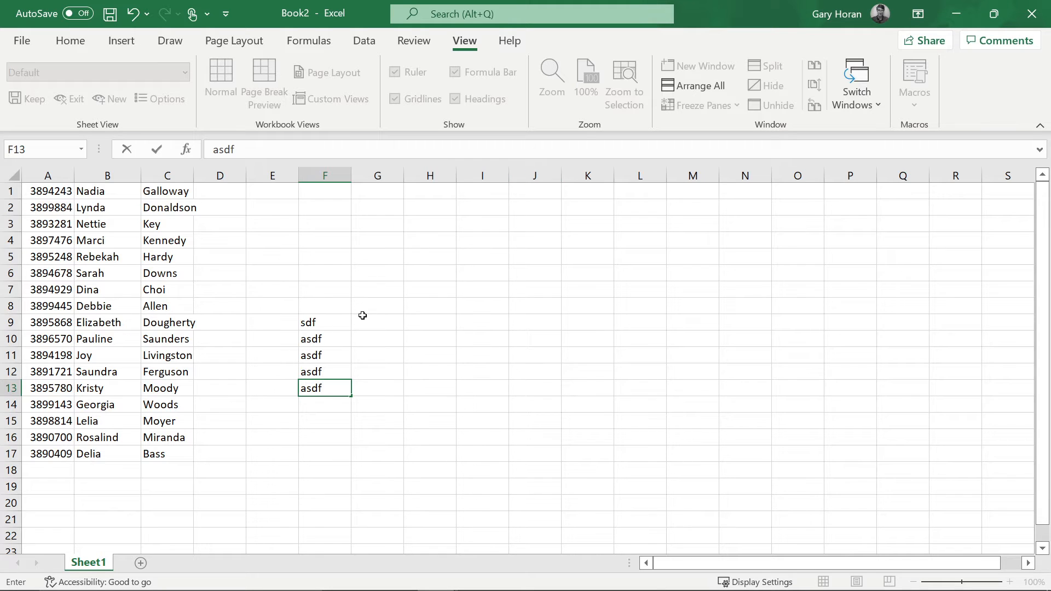
pyautogui.moveTo(344, 319); pyautogui.dragTo(342, 388)
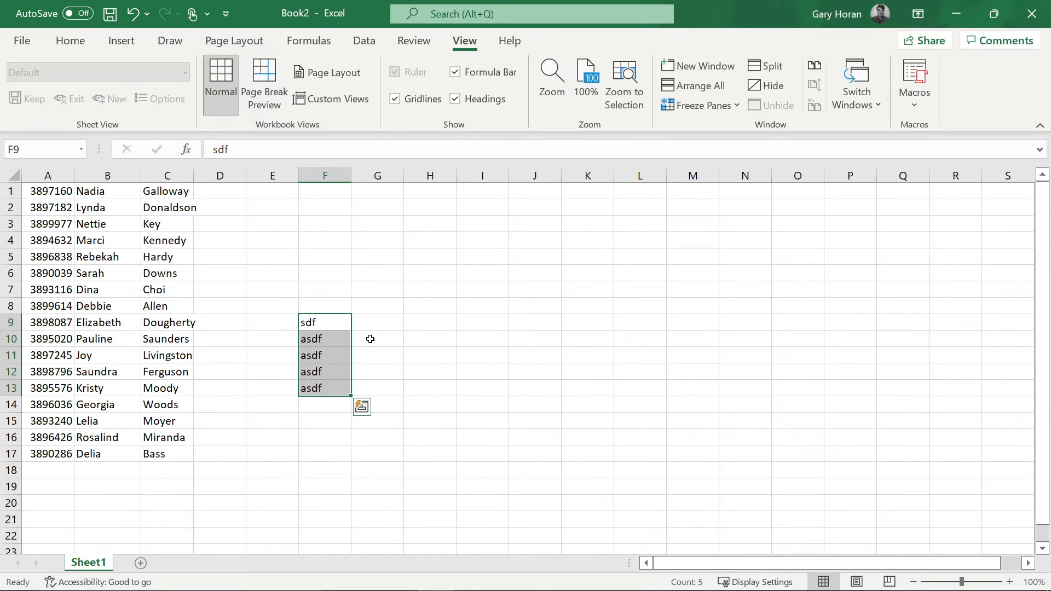
pyautogui.press('Delete')
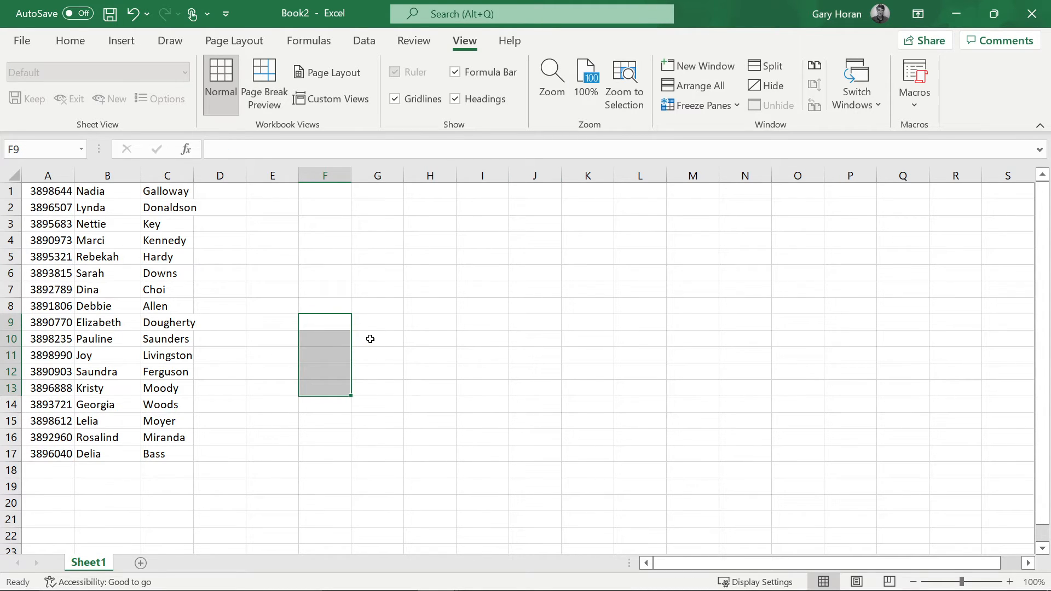
pyautogui.click(41, 176)
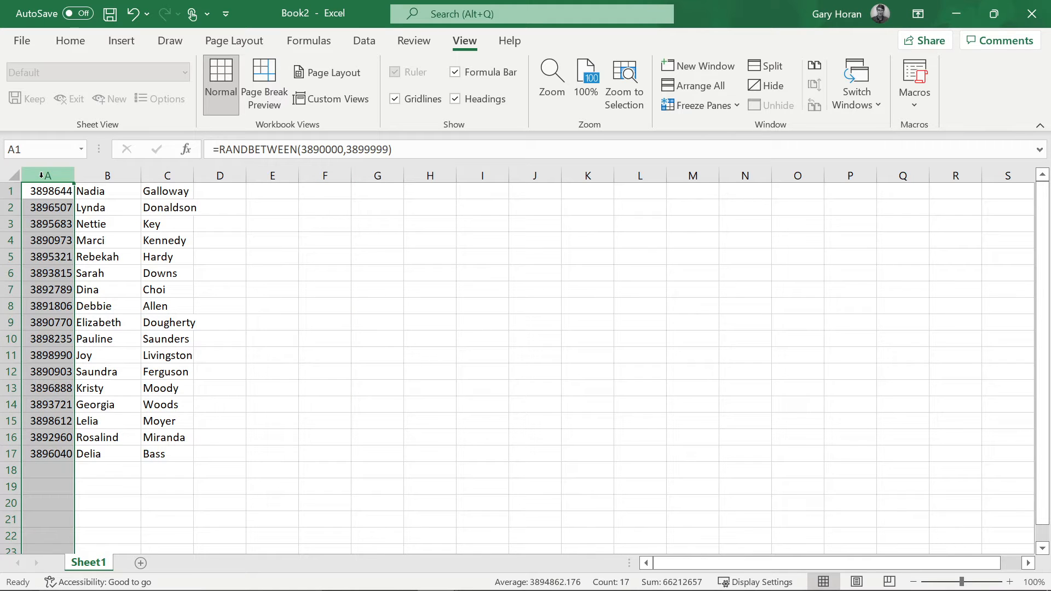
# - Insert a new column A and paste column B's random student numbers into it as values only
pyautogui.rightClick(42, 176)
pyautogui.click(83, 316)
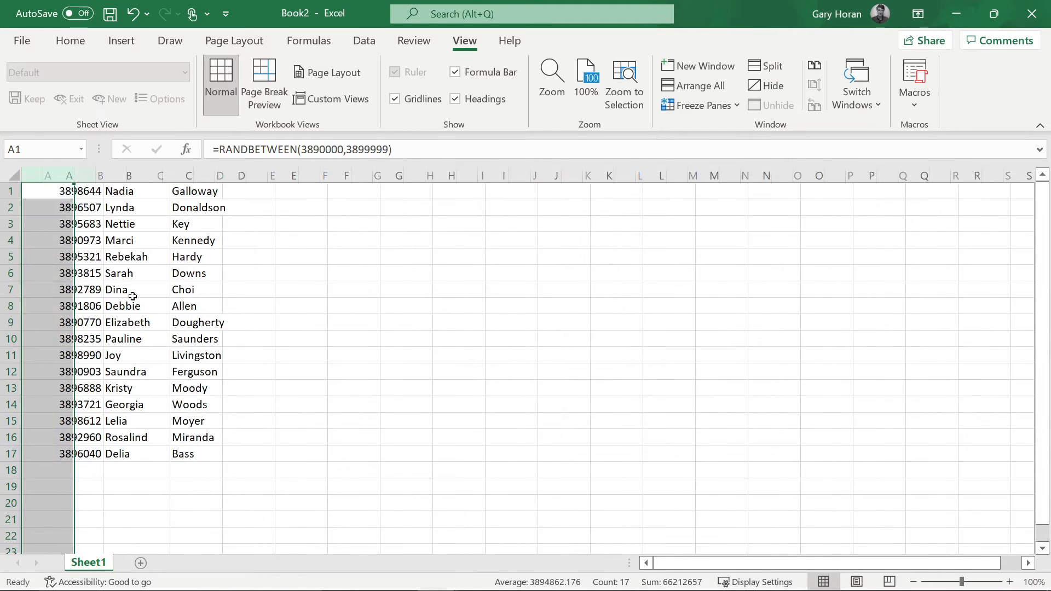
pyautogui.click(102, 177)
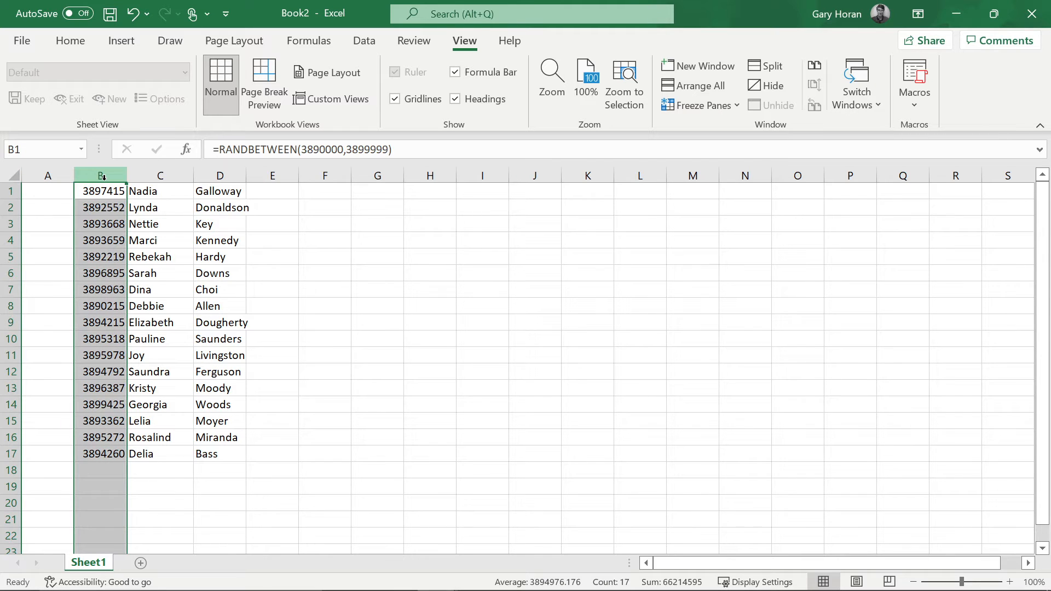
pyautogui.hotkey('ctrl', 'c')
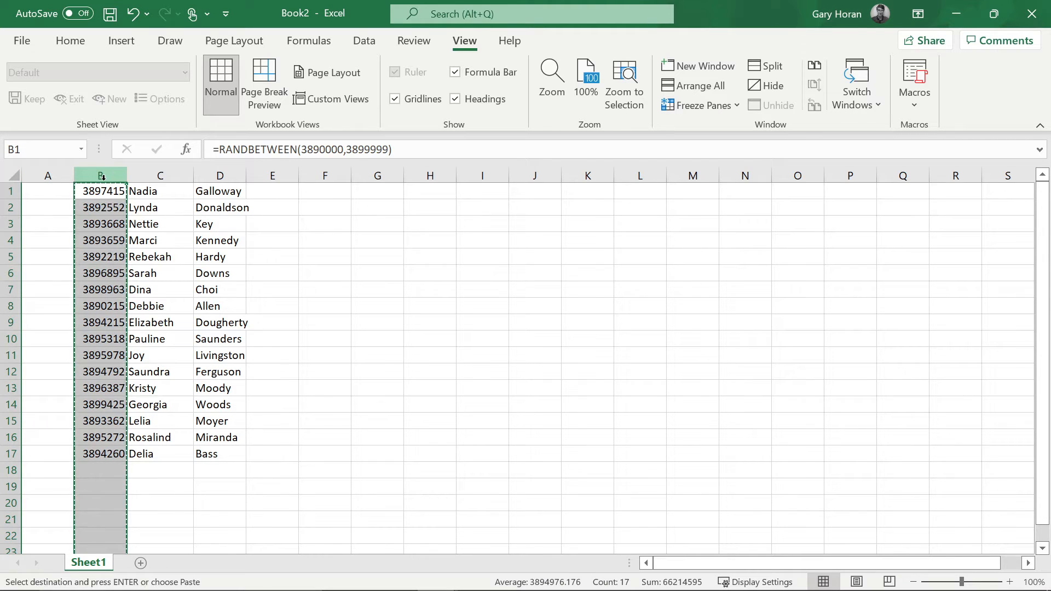
pyautogui.click(49, 175)
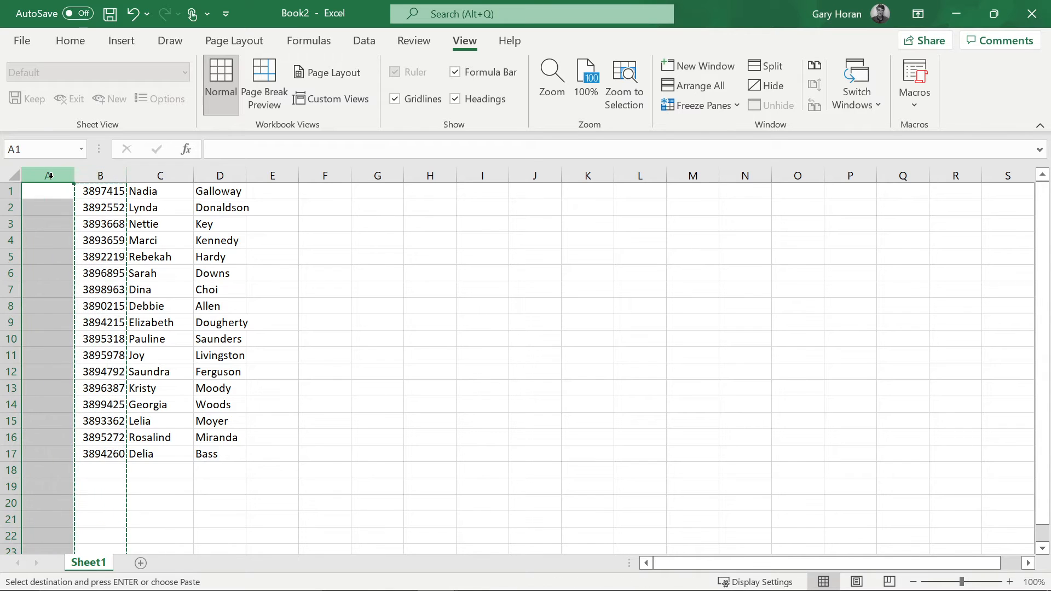
pyautogui.rightClick(50, 176)
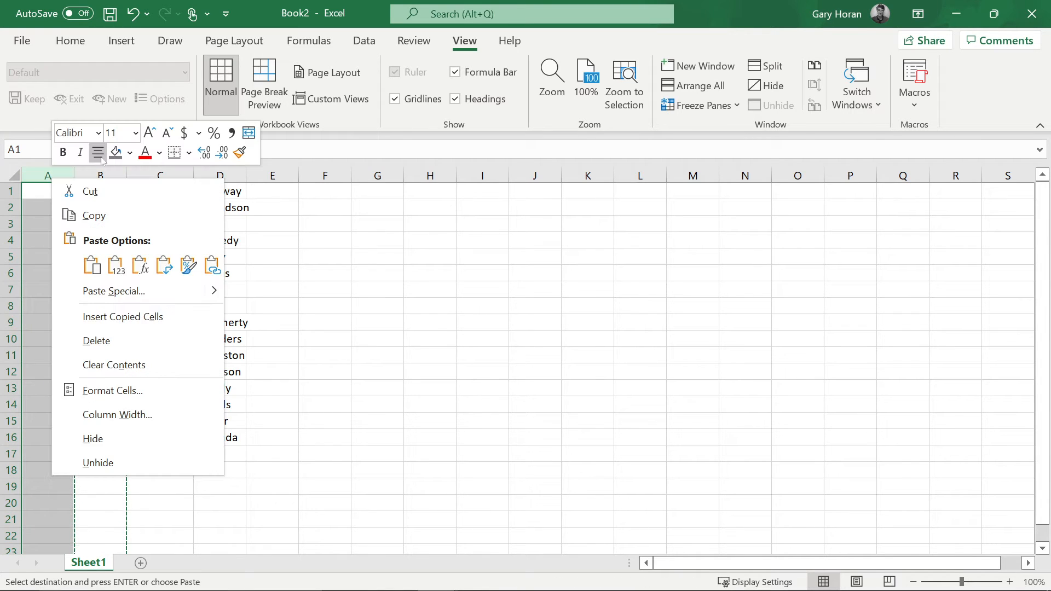
pyautogui.click(91, 266)
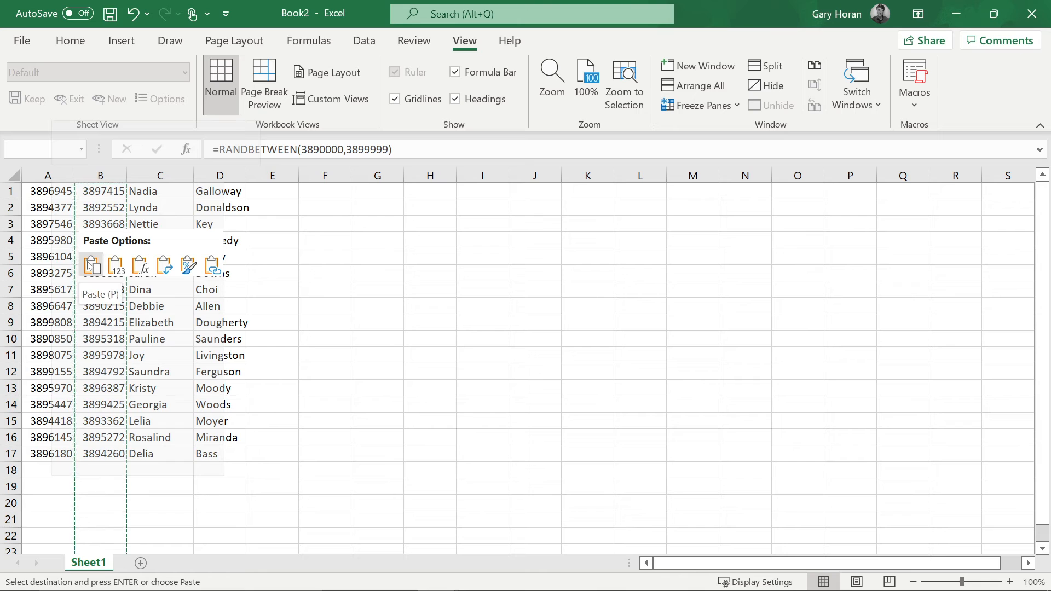
pyautogui.click(117, 267)
pyautogui.click(354, 260)
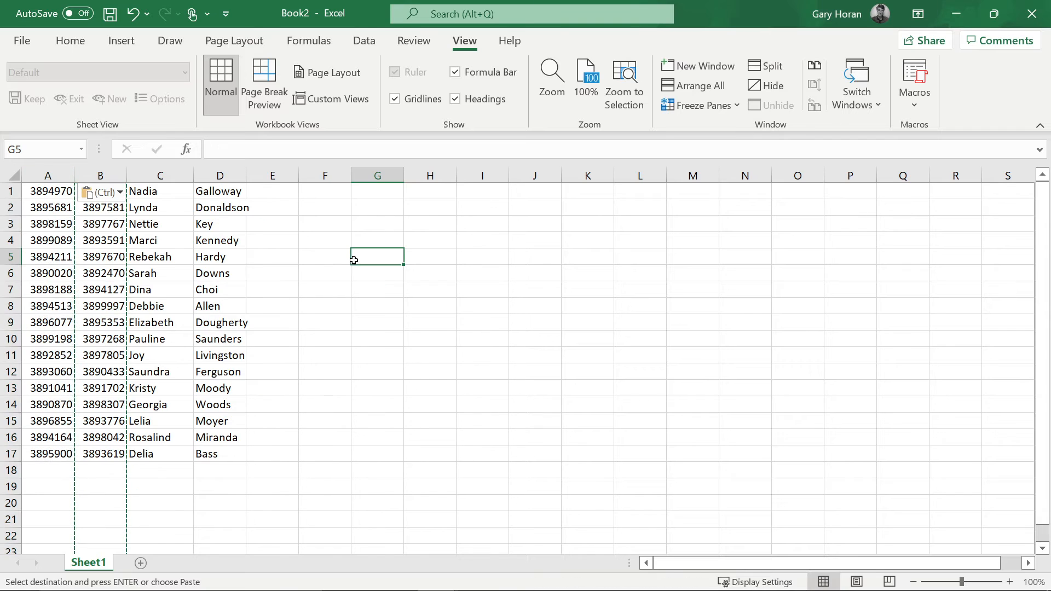
pyautogui.click(358, 359)
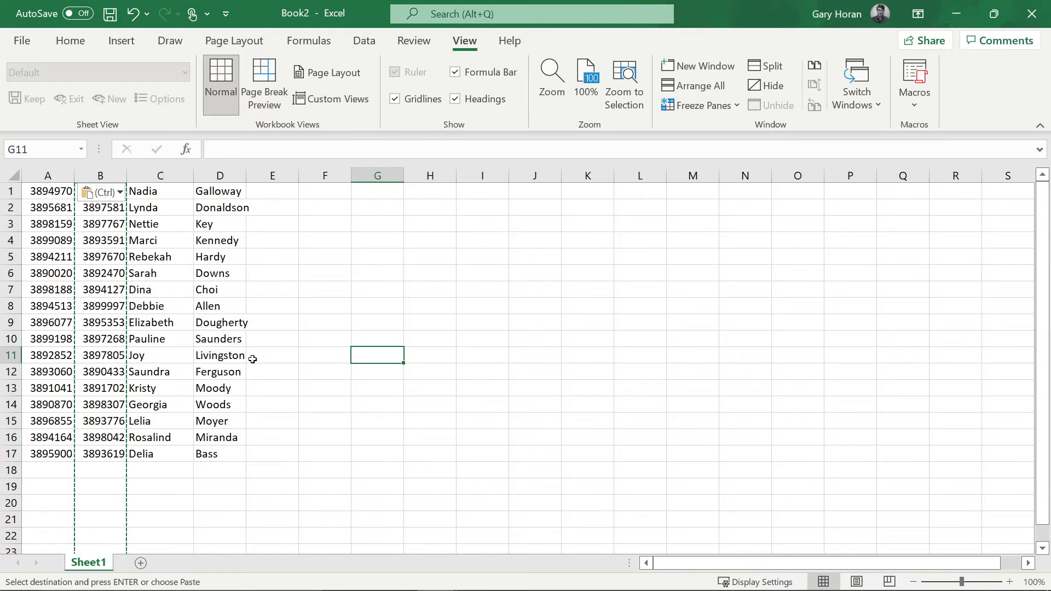
pyautogui.press('Escape')
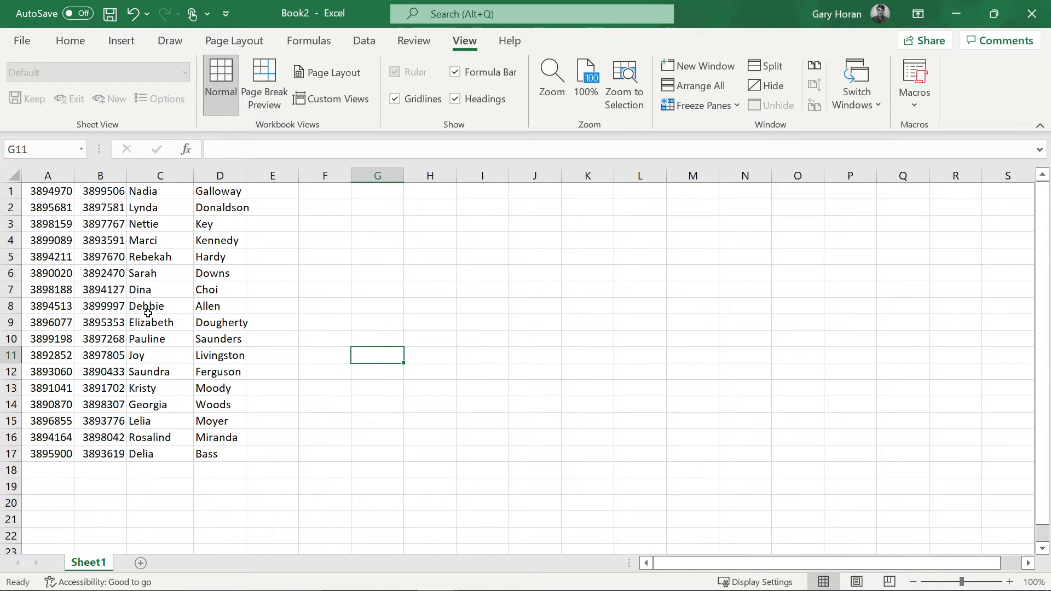
pyautogui.click(59, 195)
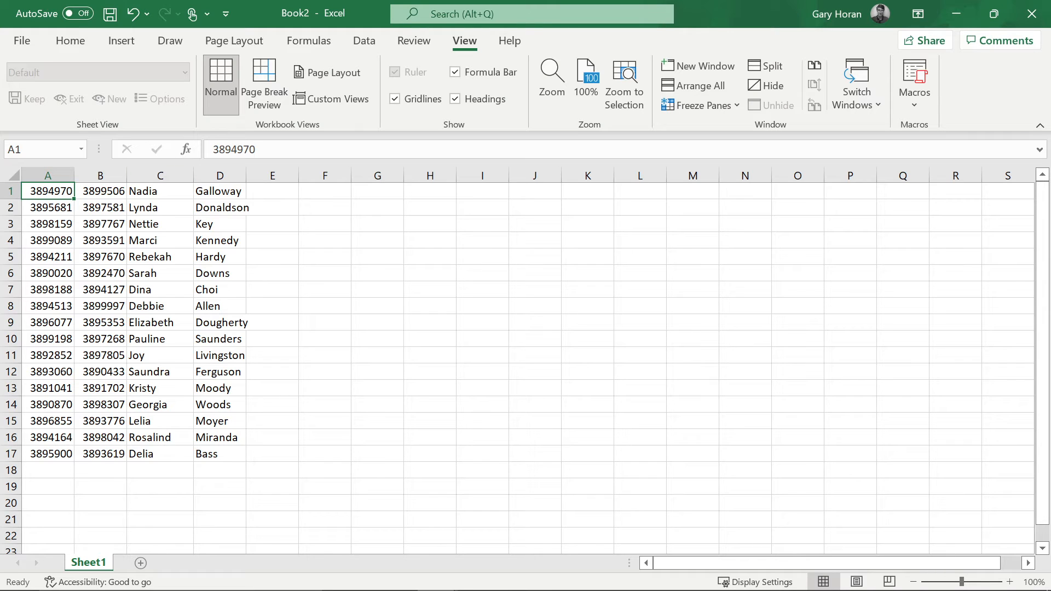
# - Confirm A1 holds a plain number, delete formula column B, and widen column C for the surnames
pyautogui.doubleClick(234, 149)
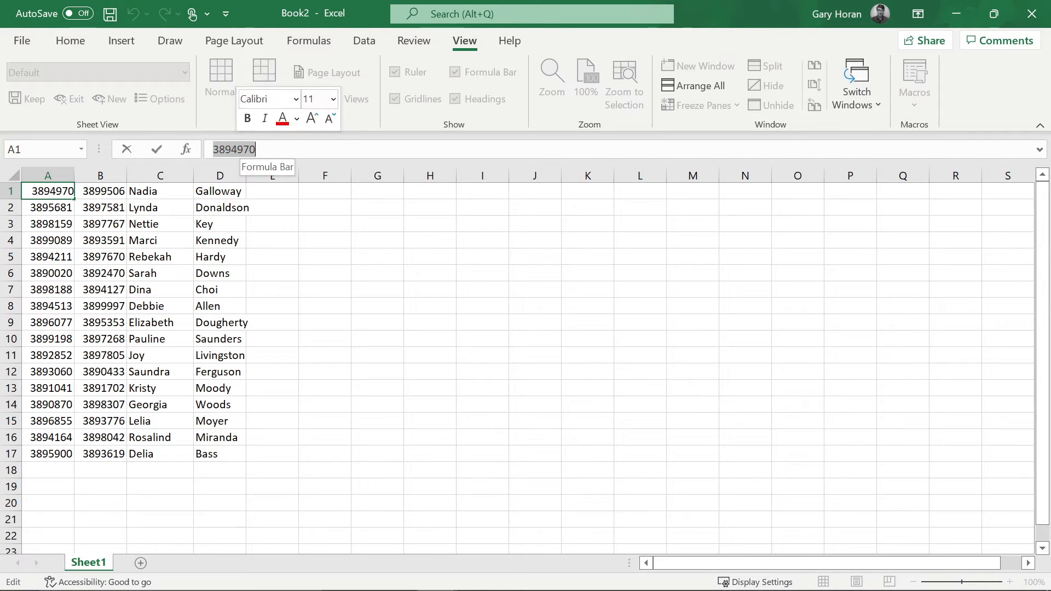
pyautogui.click(87, 190)
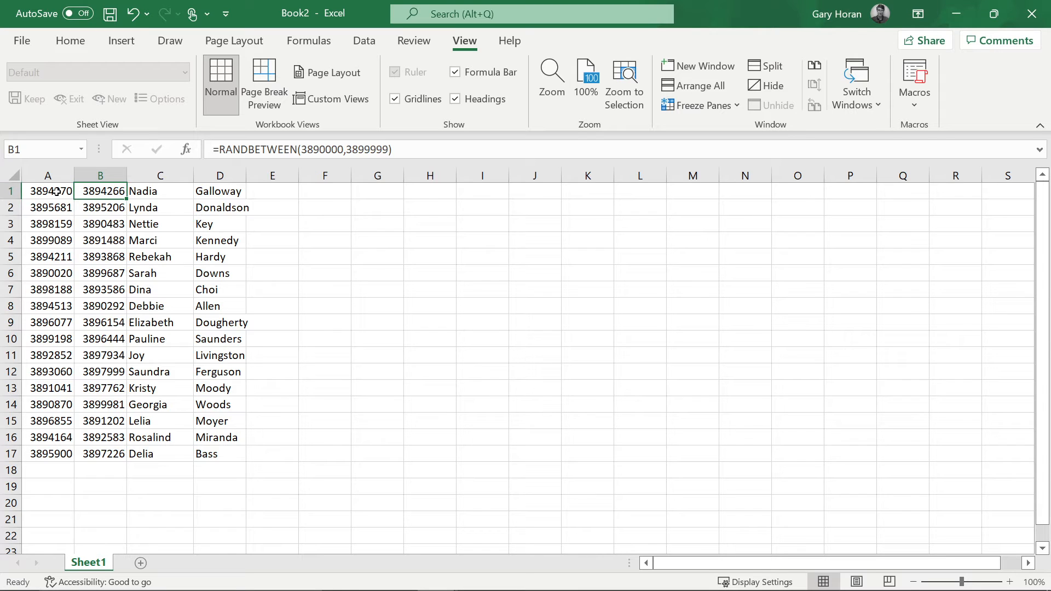
pyautogui.click(105, 176)
pyautogui.rightClick(107, 178)
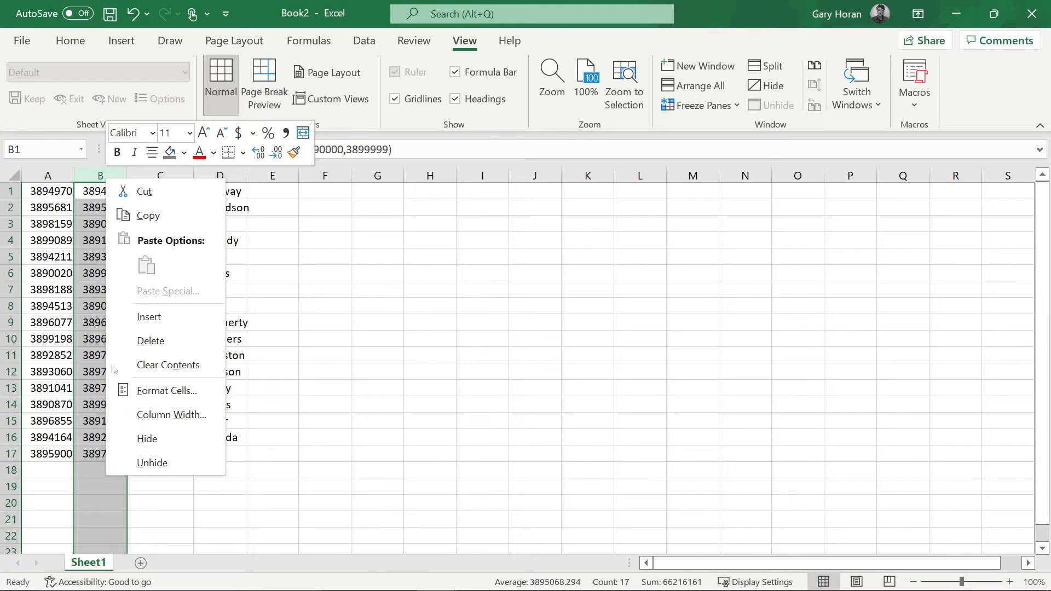
pyautogui.click(141, 341)
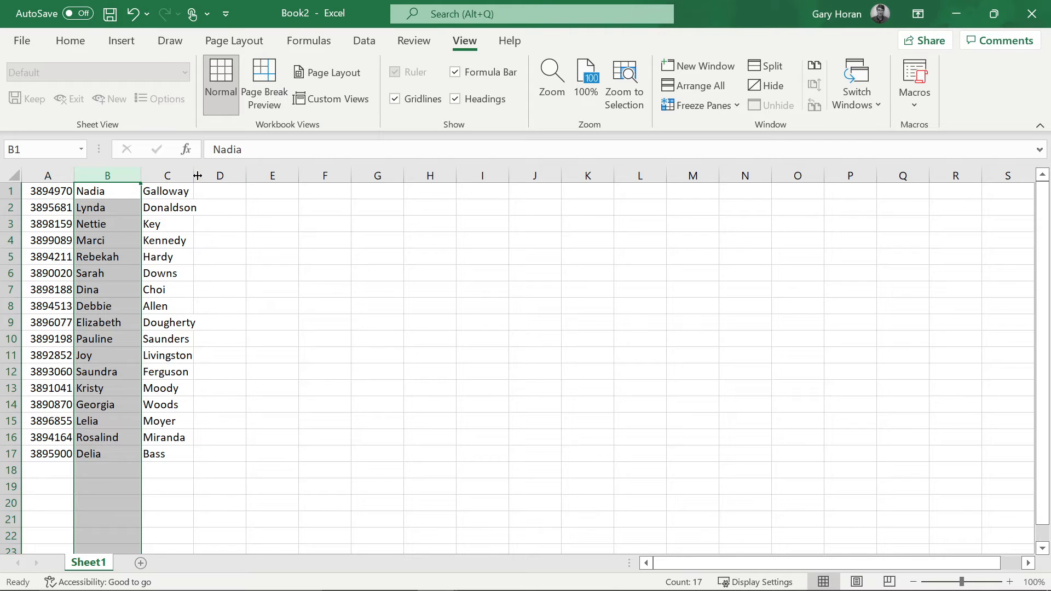
pyautogui.moveTo(195, 174); pyautogui.dragTo(202, 175)
pyautogui.click(207, 191)
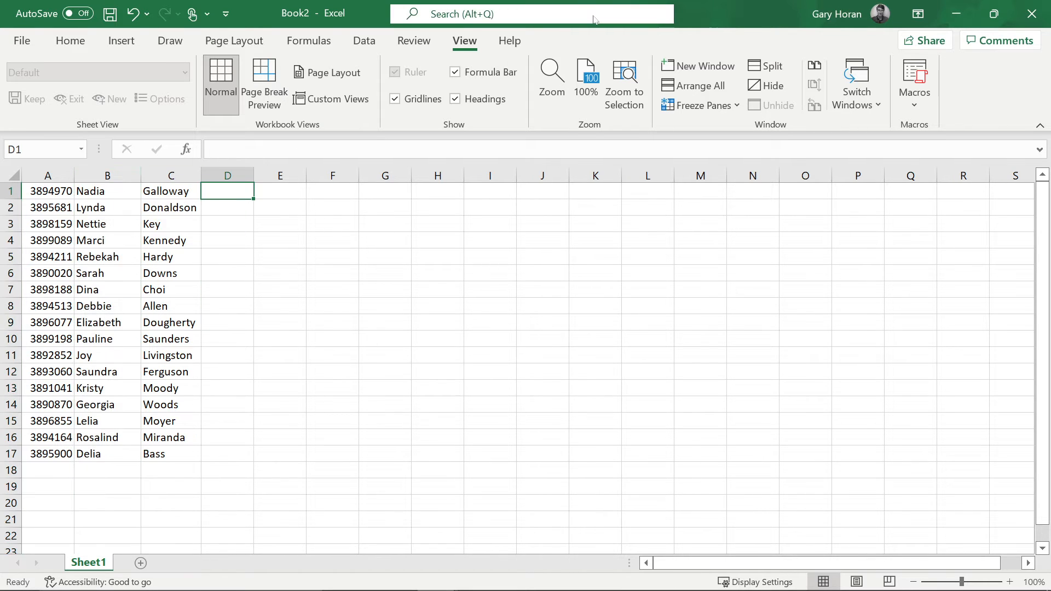
# - Enter =RANDBETWEEN(120,200) in D1 and fill it down to row 17
pyautogui.write('=rand')
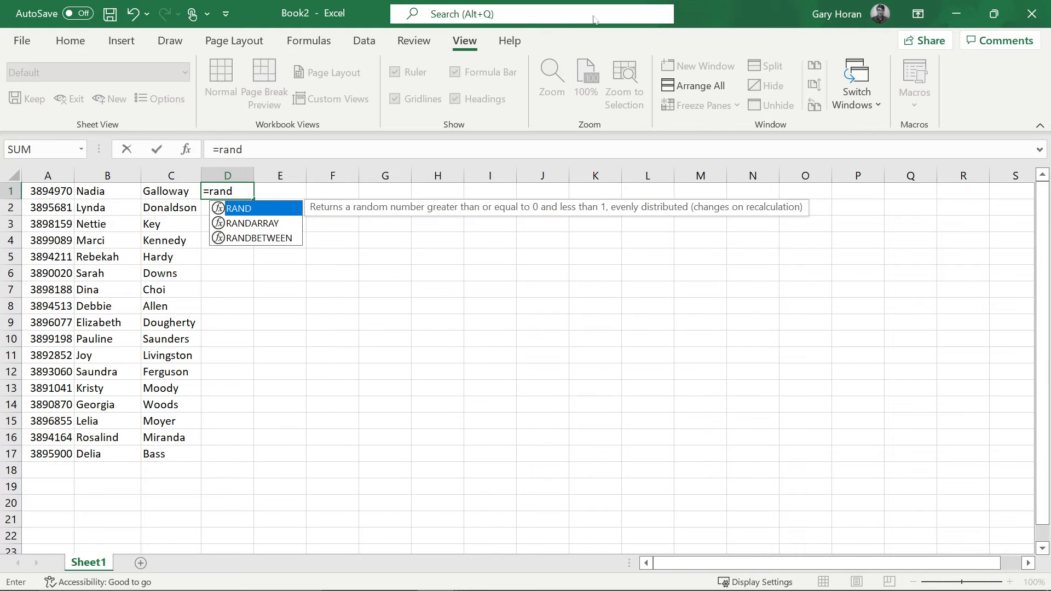
pyautogui.press('Down')
pyautogui.press('Down')
pyautogui.press('Tab')
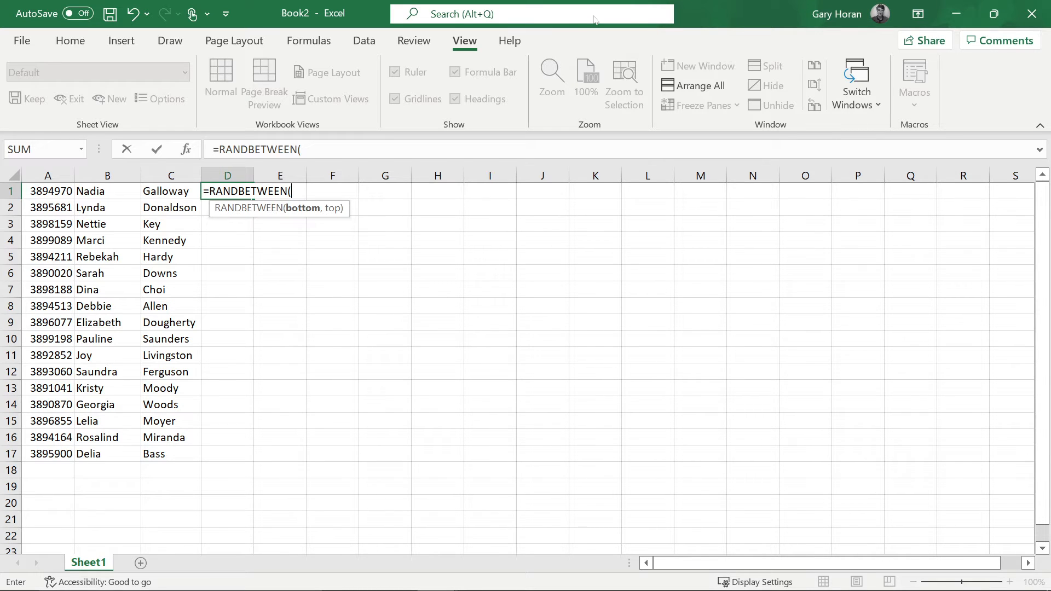
pyautogui.write('120,')
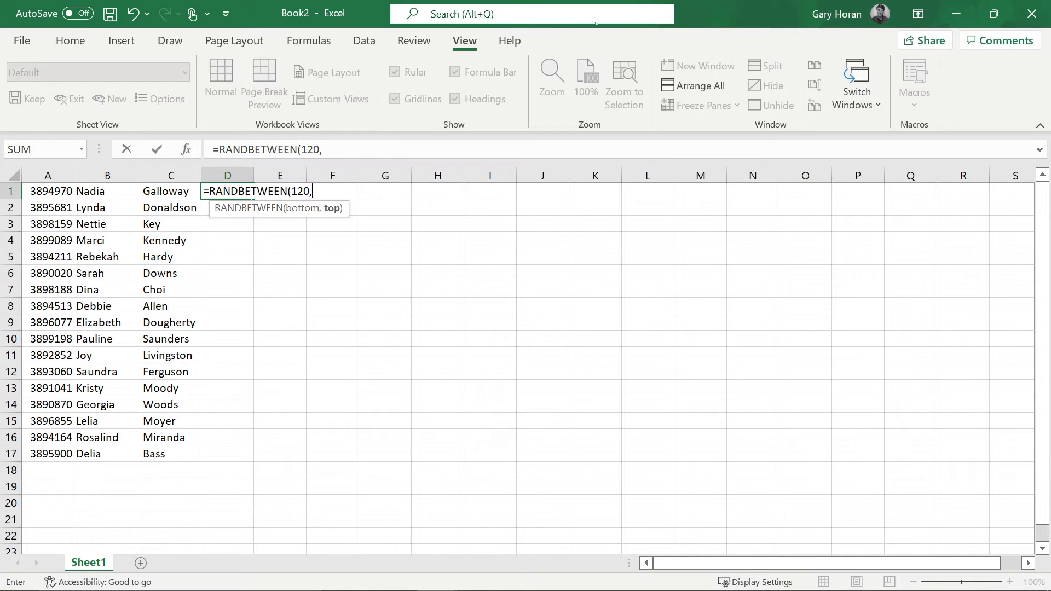
pyautogui.write('200)')
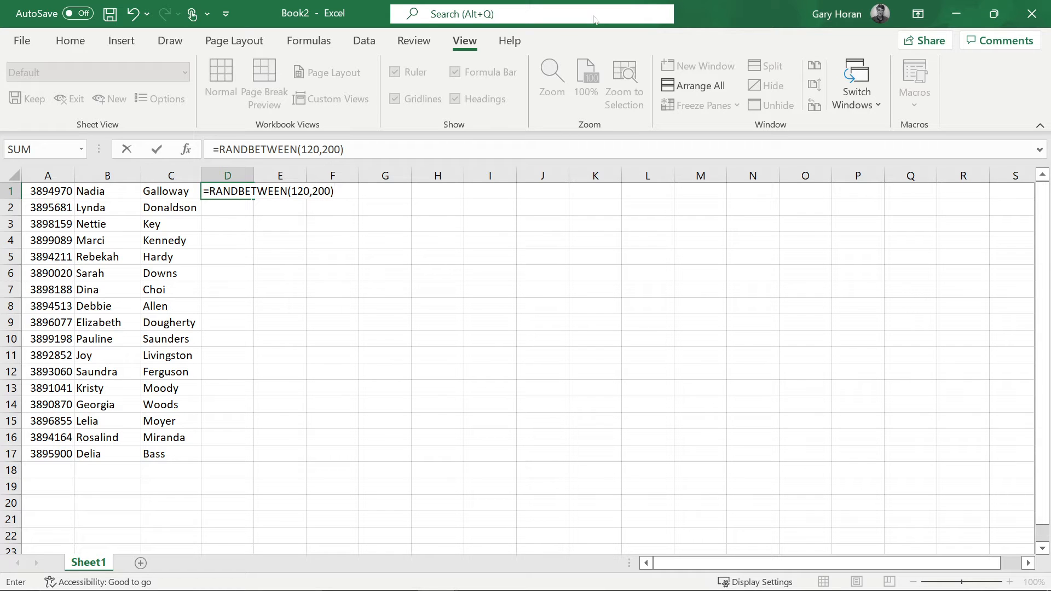
pyautogui.press('Return')
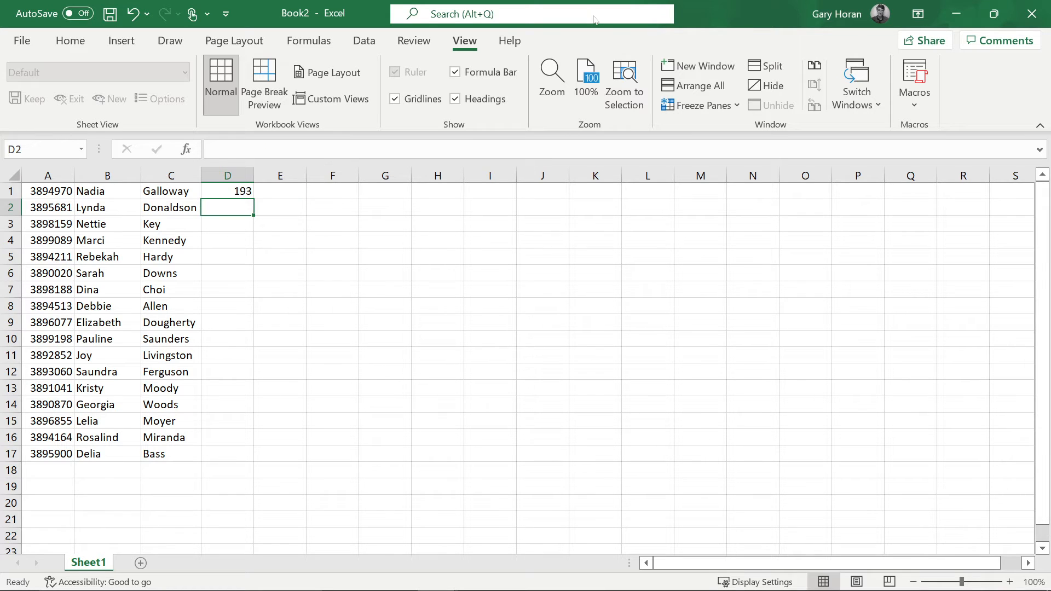
pyautogui.click(226, 192)
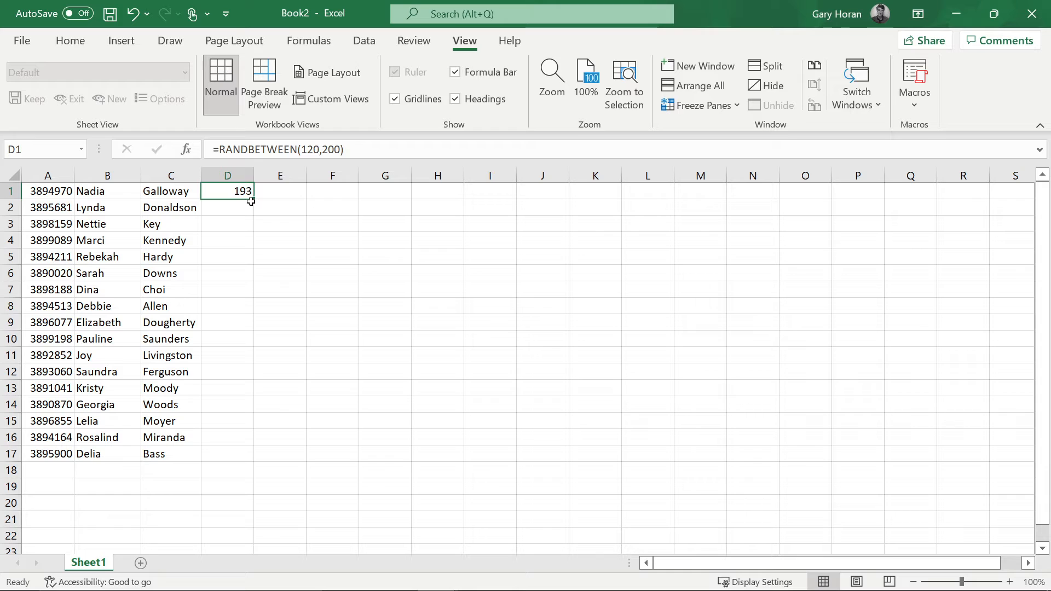
pyautogui.doubleClick(253, 201)
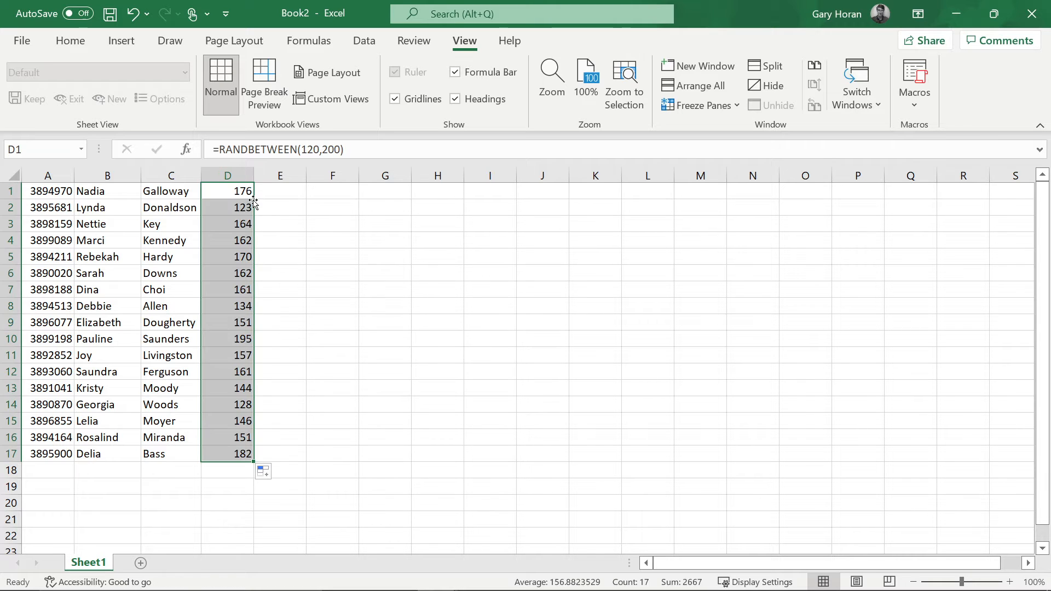
pyautogui.click(231, 176)
pyautogui.rightClick(233, 178)
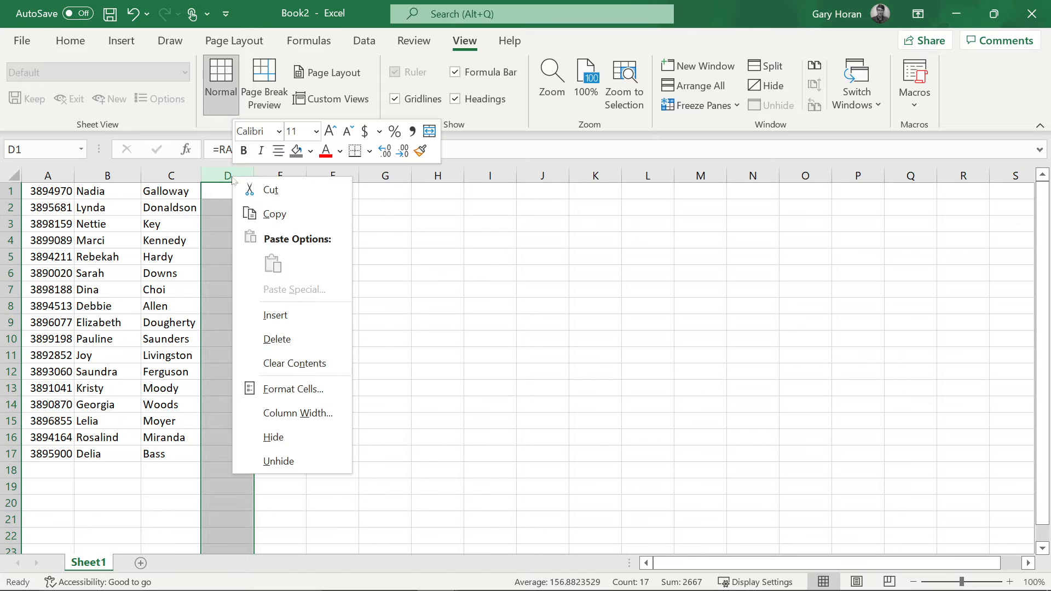
# - Insert a blank column D and paste column E's random numbers into it as values
pyautogui.click(274, 315)
pyautogui.click(294, 177)
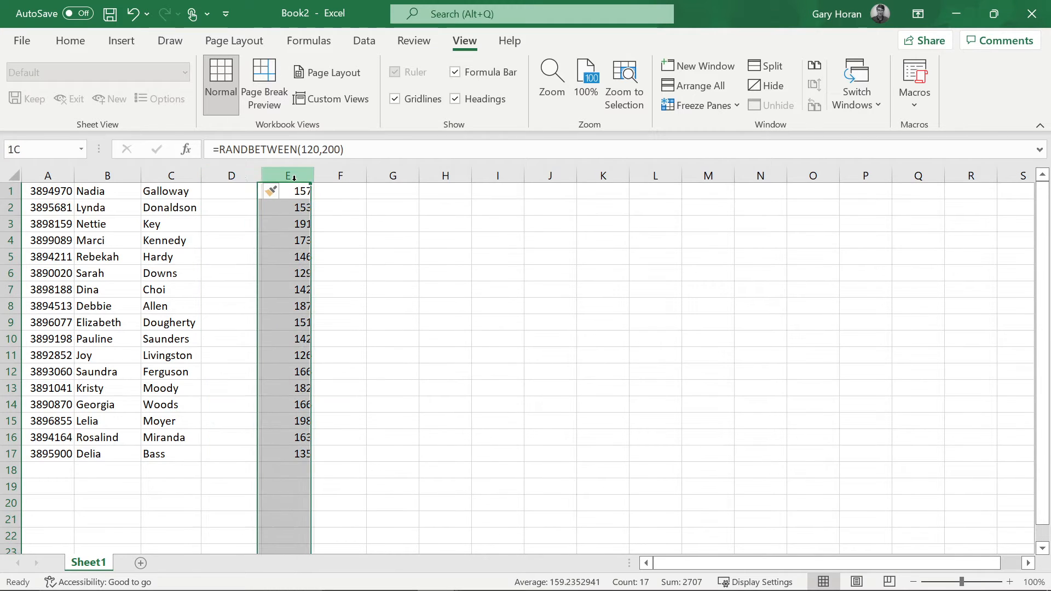
pyautogui.hotkey('ctrl', 'c')
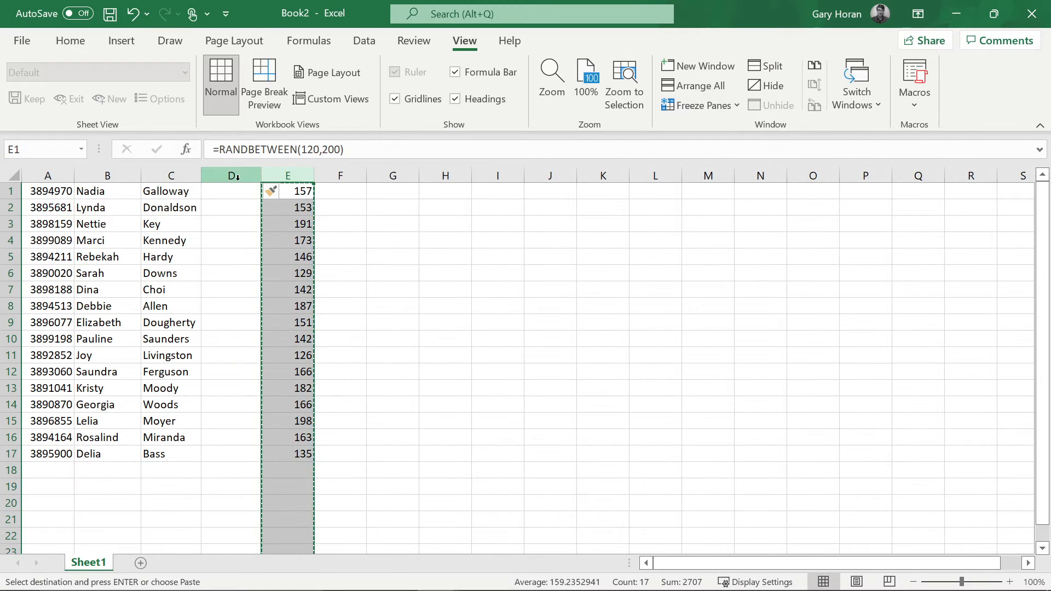
pyautogui.click(237, 177)
pyautogui.rightClick(237, 177)
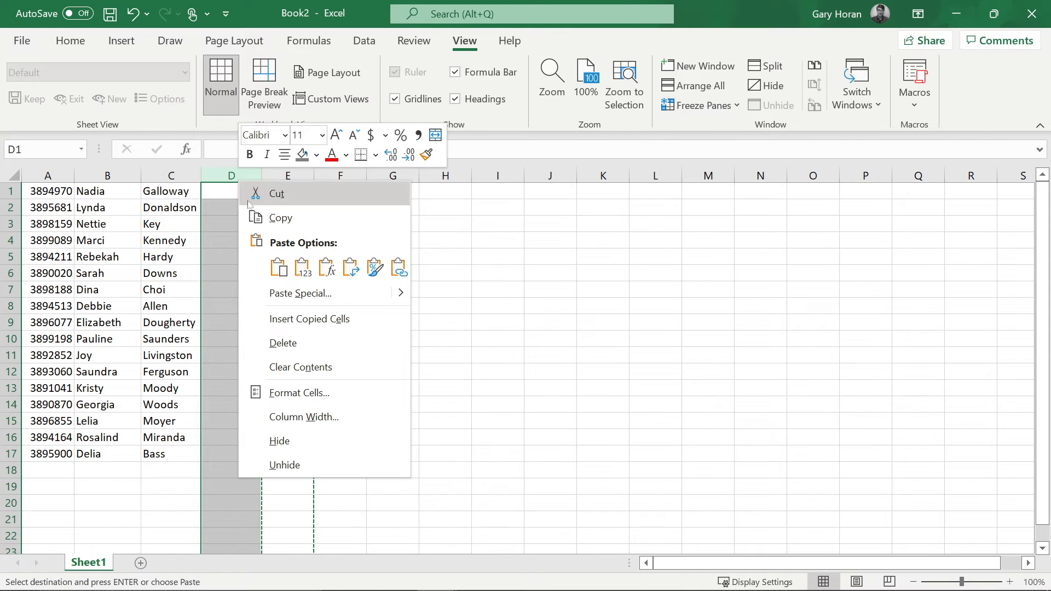
pyautogui.click(305, 270)
# - Delete the formula column E
pyautogui.click(296, 176)
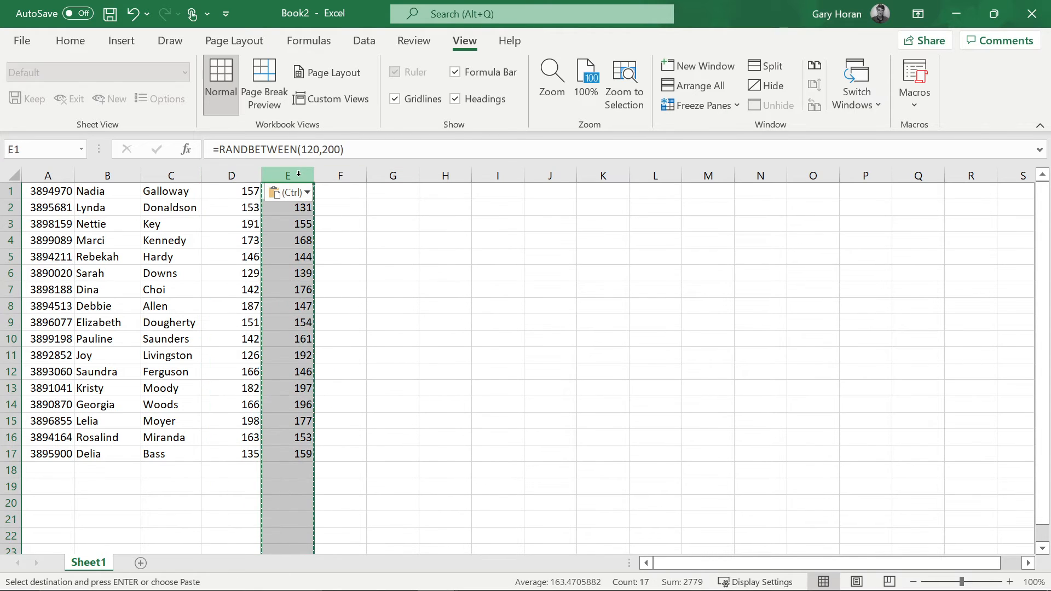
pyautogui.rightClick(299, 177)
pyautogui.click(340, 339)
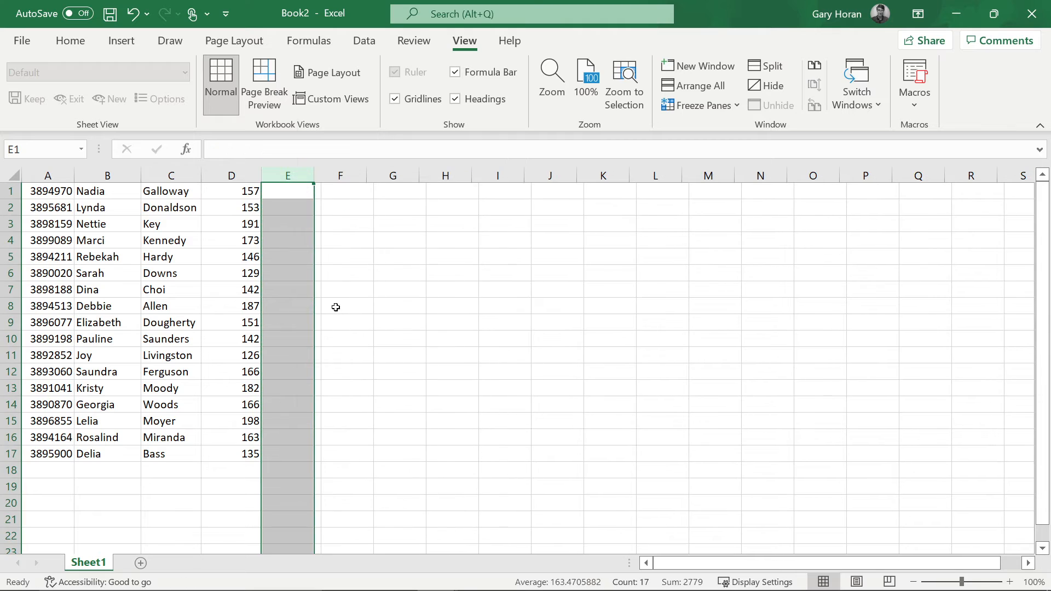
pyautogui.click(361, 230)
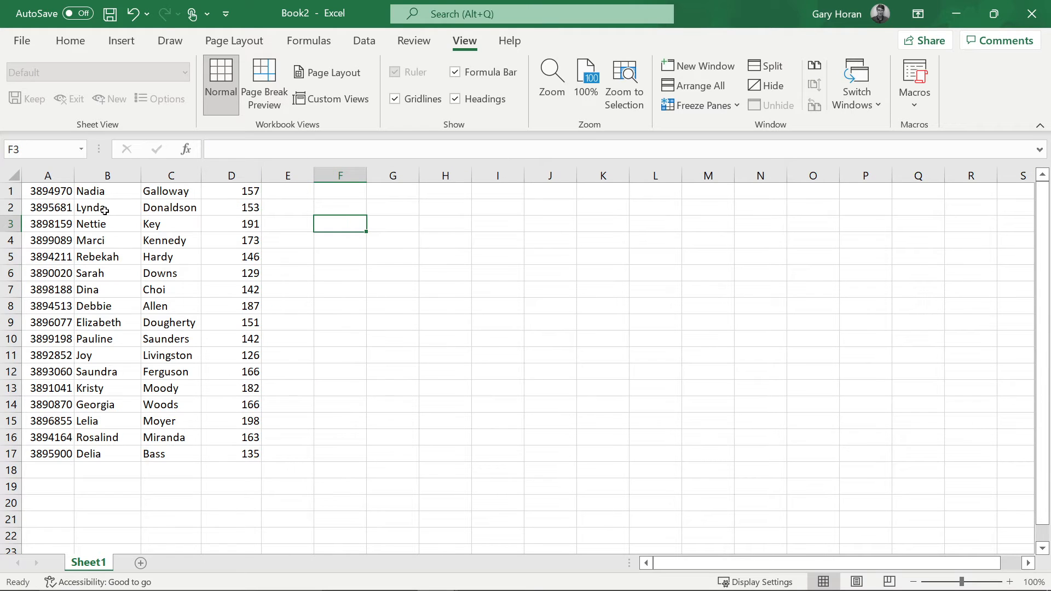
# - Insert a blank row above the first student row
pyautogui.click(10, 191)
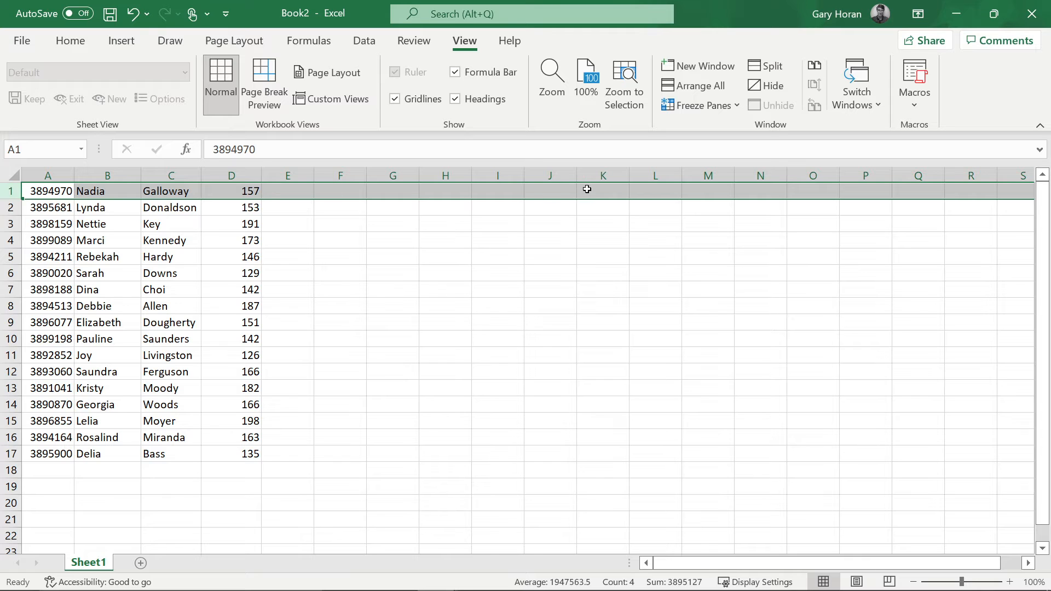
pyautogui.rightClick(17, 193)
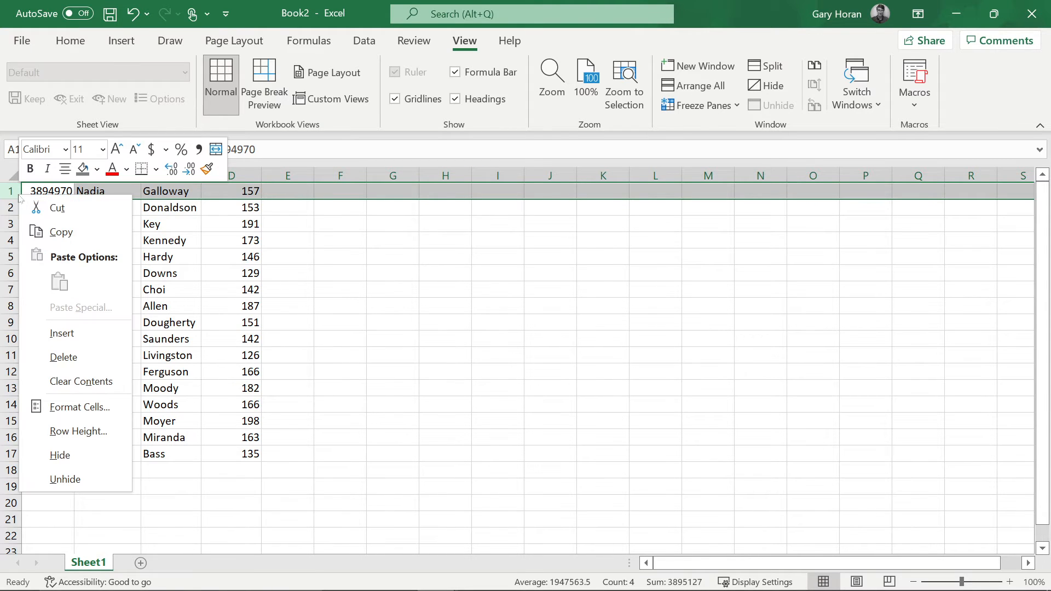
pyautogui.click(57, 334)
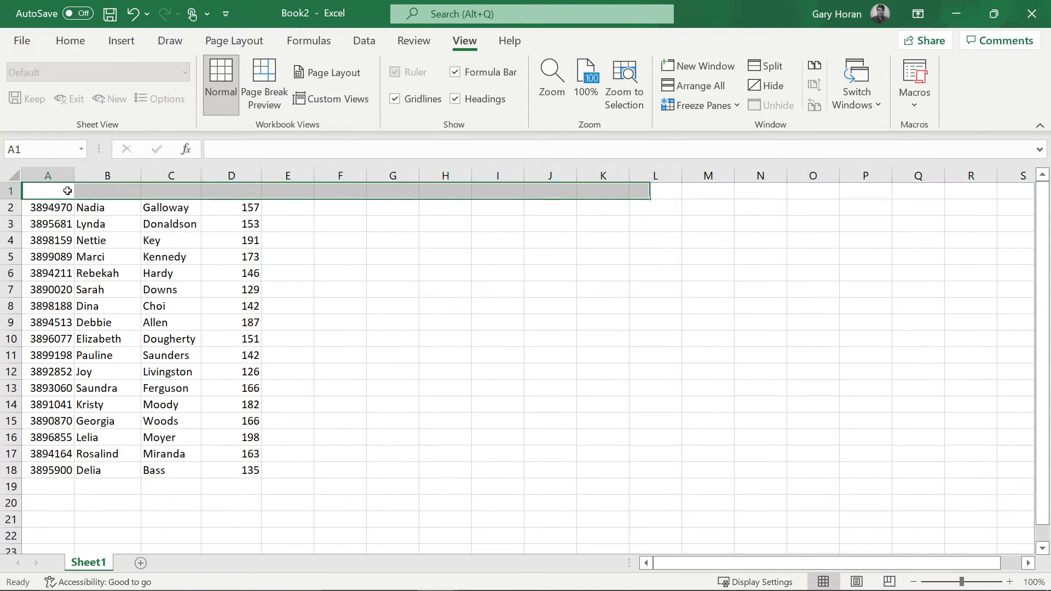
# - Type the headings Student Number, First Name, Last Name and Height in A1:D1
pyautogui.write('St')
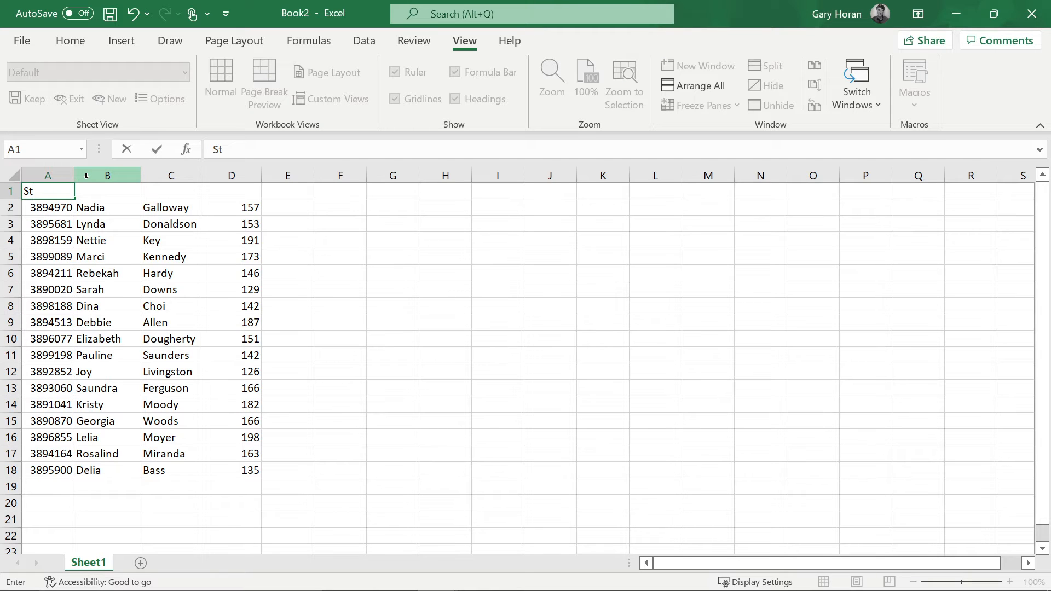
pyautogui.write('udent Numb')
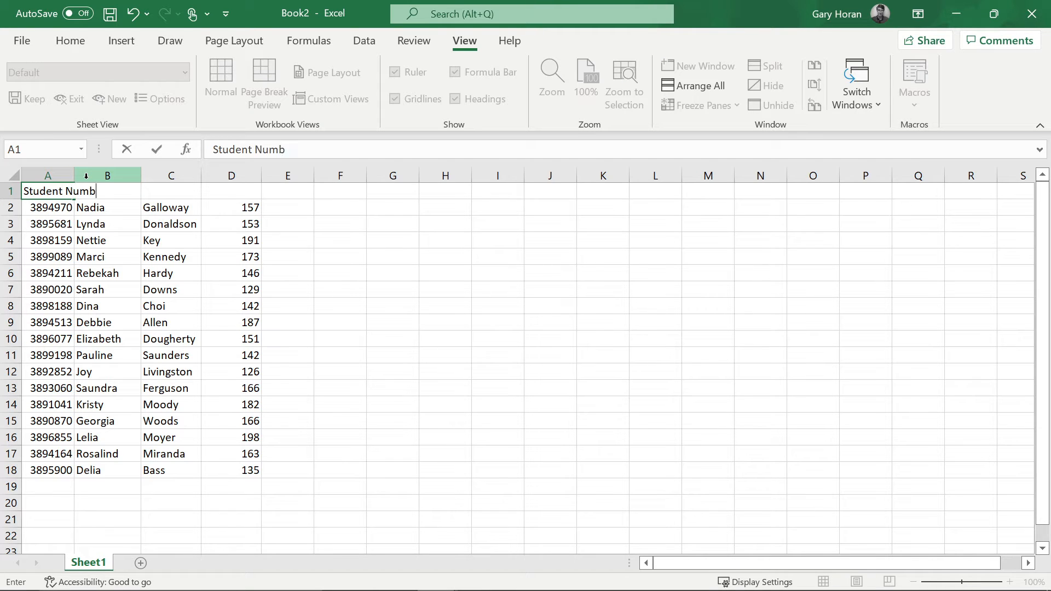
pyautogui.write('er')
pyautogui.press('Tab')
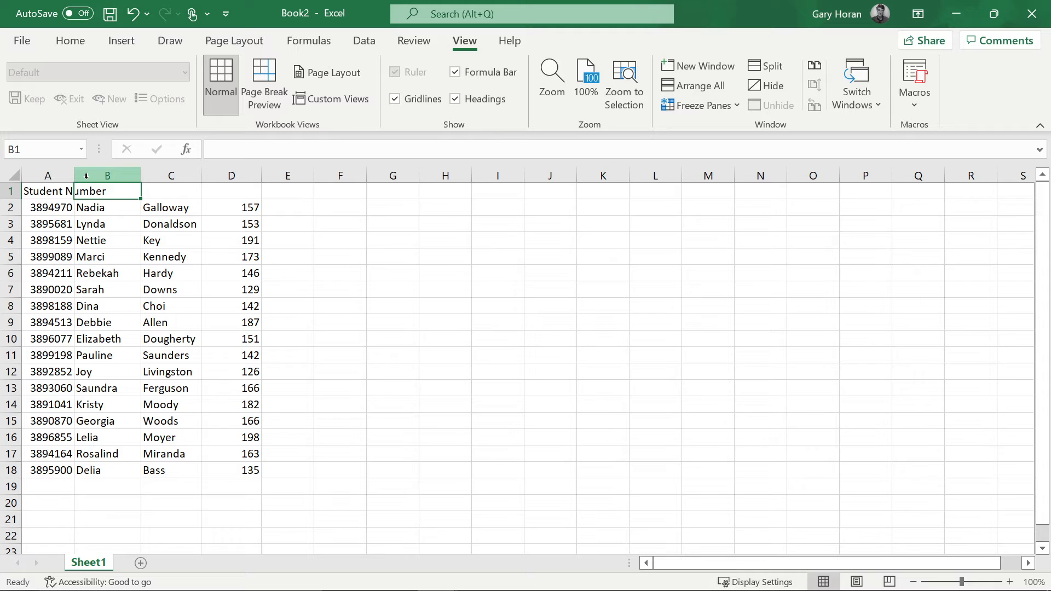
pyautogui.write('First Name')
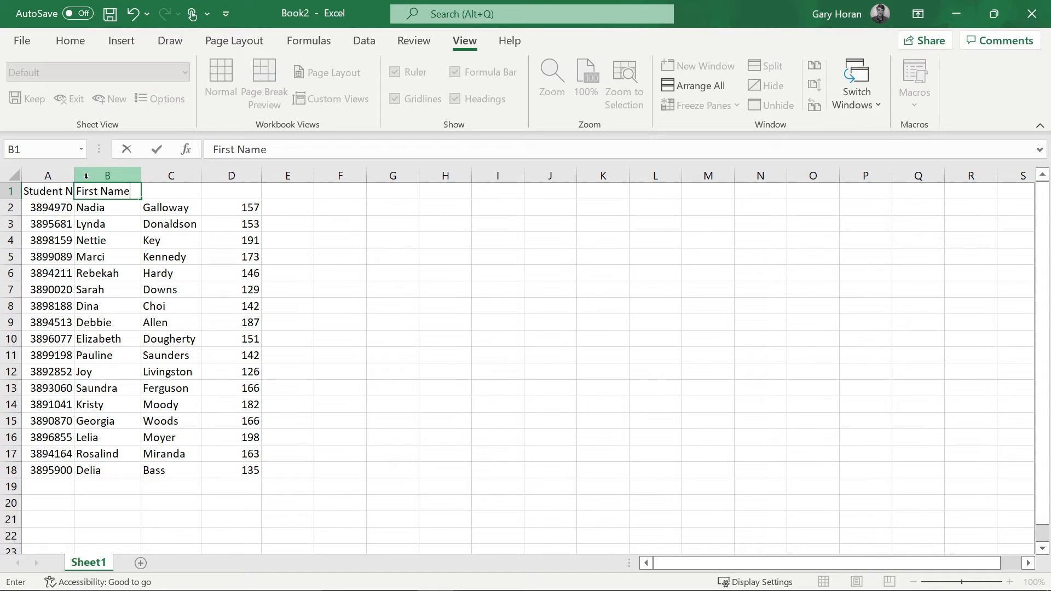
pyautogui.press('Tab')
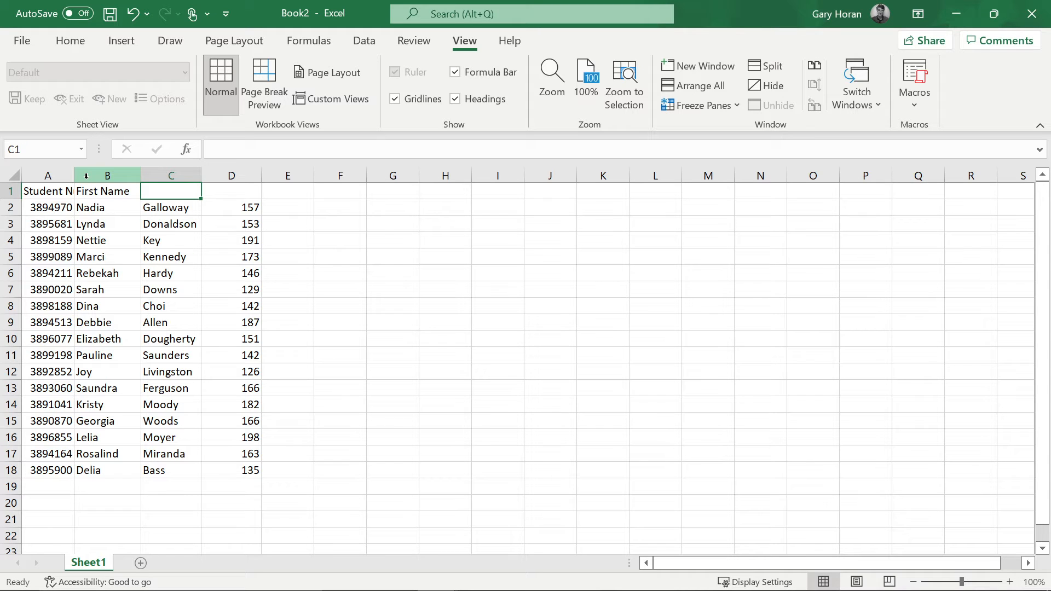
pyautogui.write('Last ')
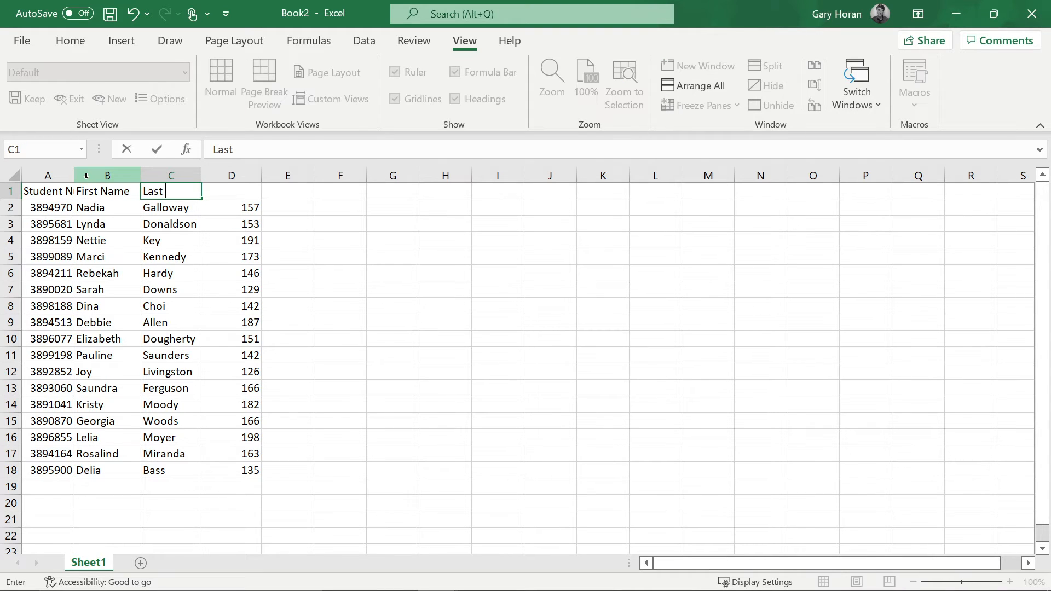
pyautogui.write('Name')
pyautogui.press('Tab')
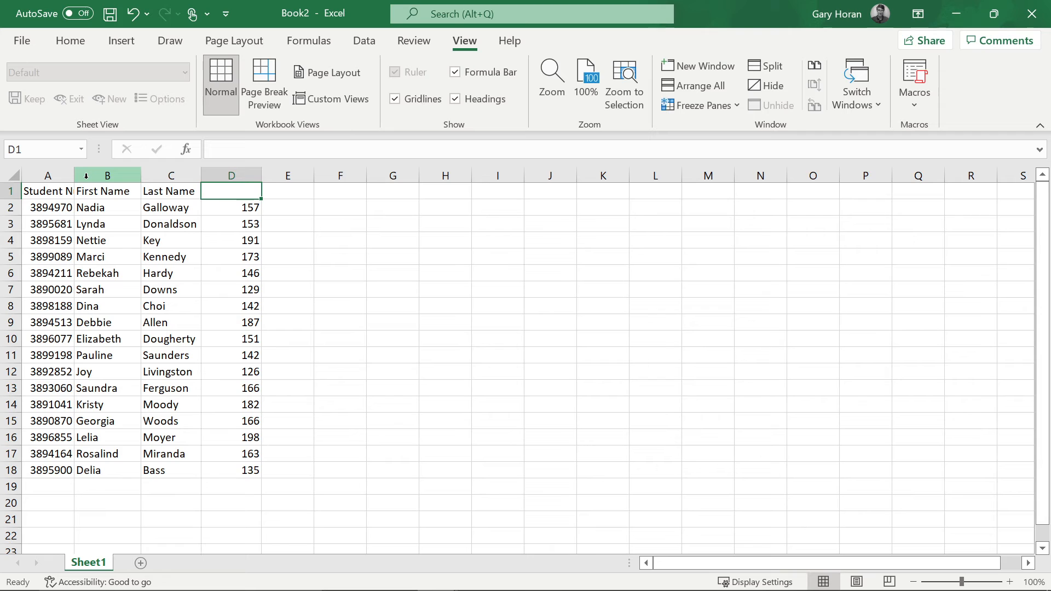
pyautogui.write('Height')
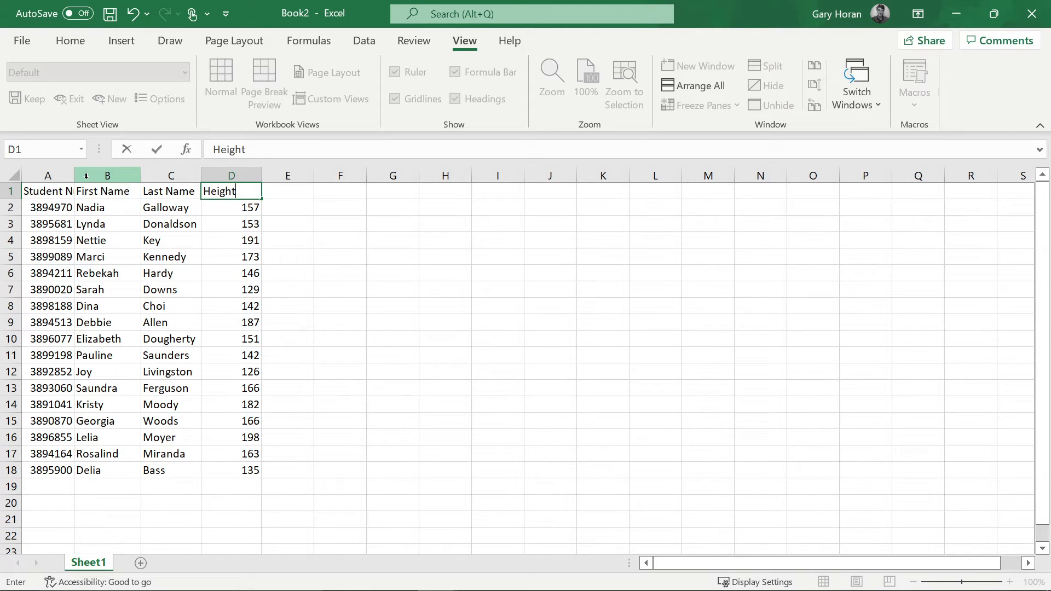
pyautogui.press('Return')
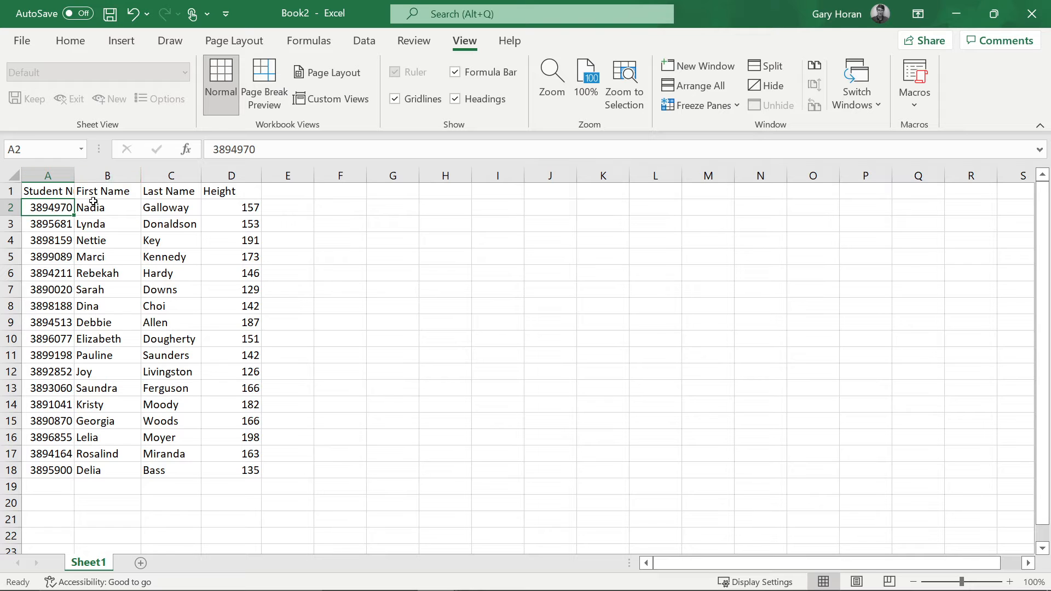
pyautogui.hotkey('alt', 'Tab')
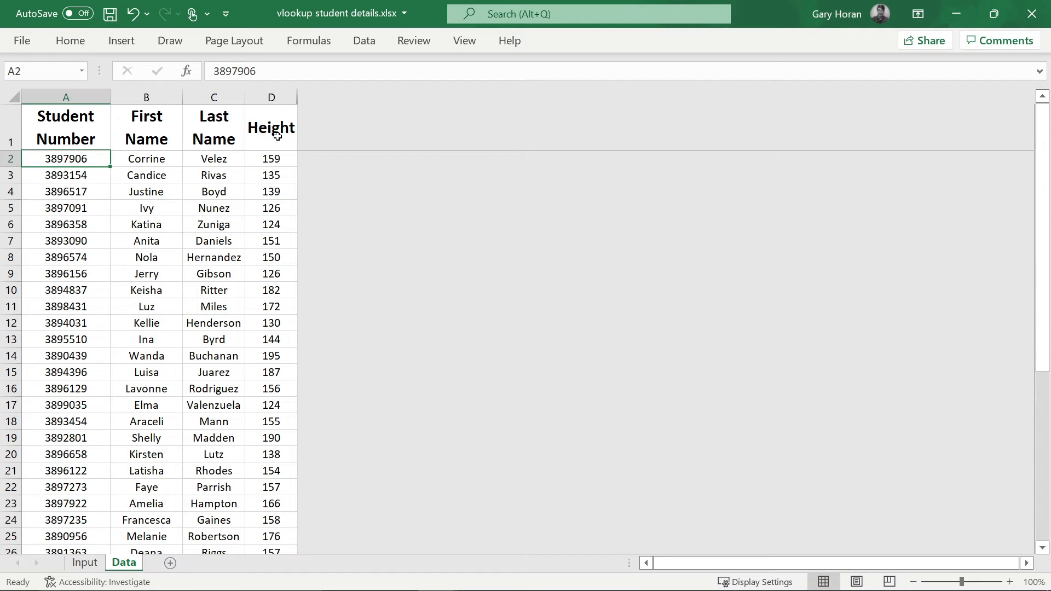
# - Make Book2's header row 16-point bold with wrapped text
pyautogui.hotkey('alt', 'Tab')
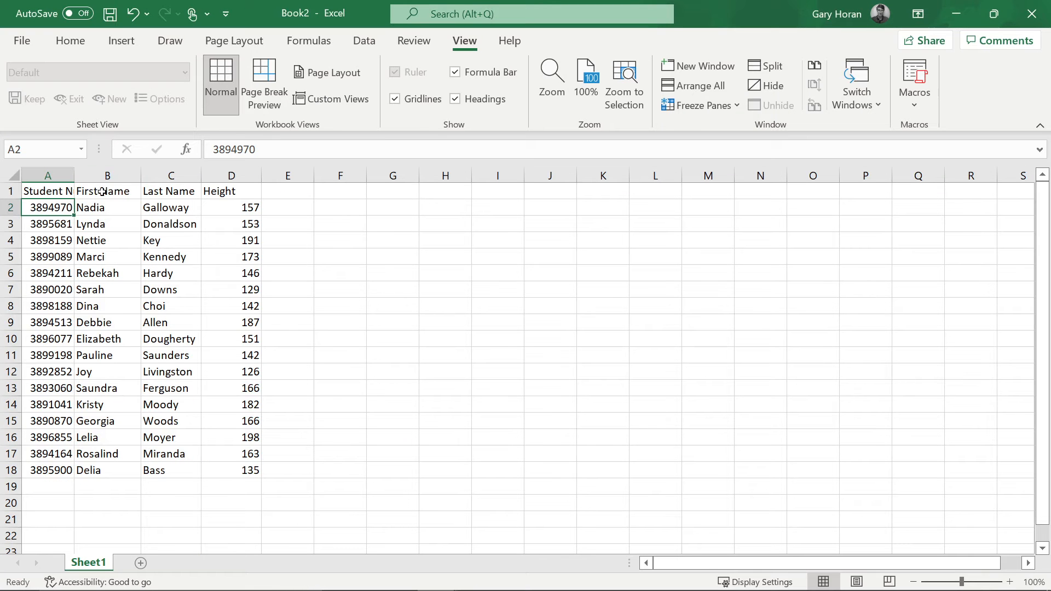
pyautogui.click(13, 190)
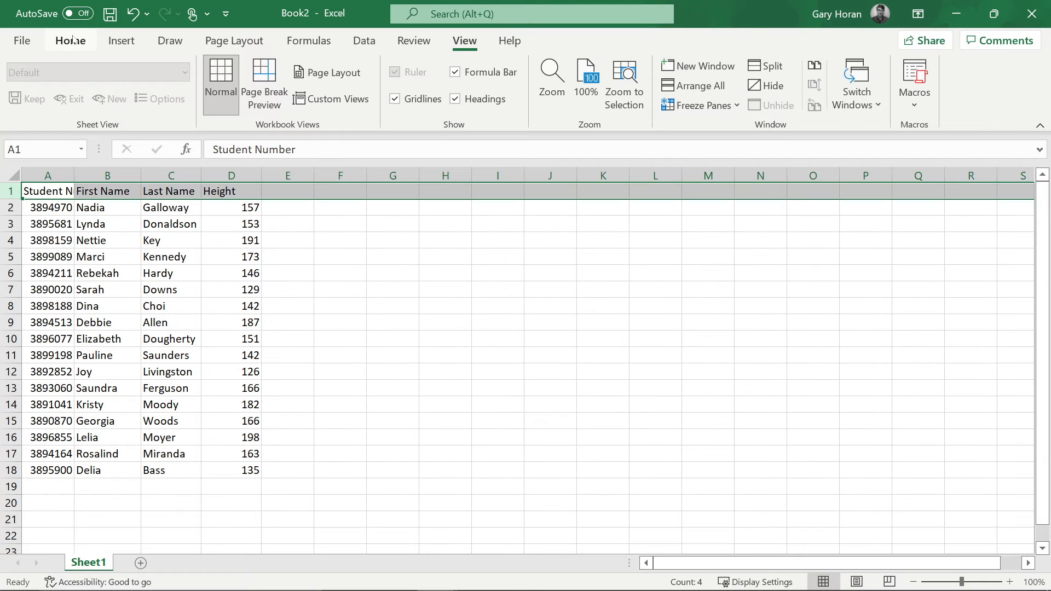
pyautogui.click(70, 41)
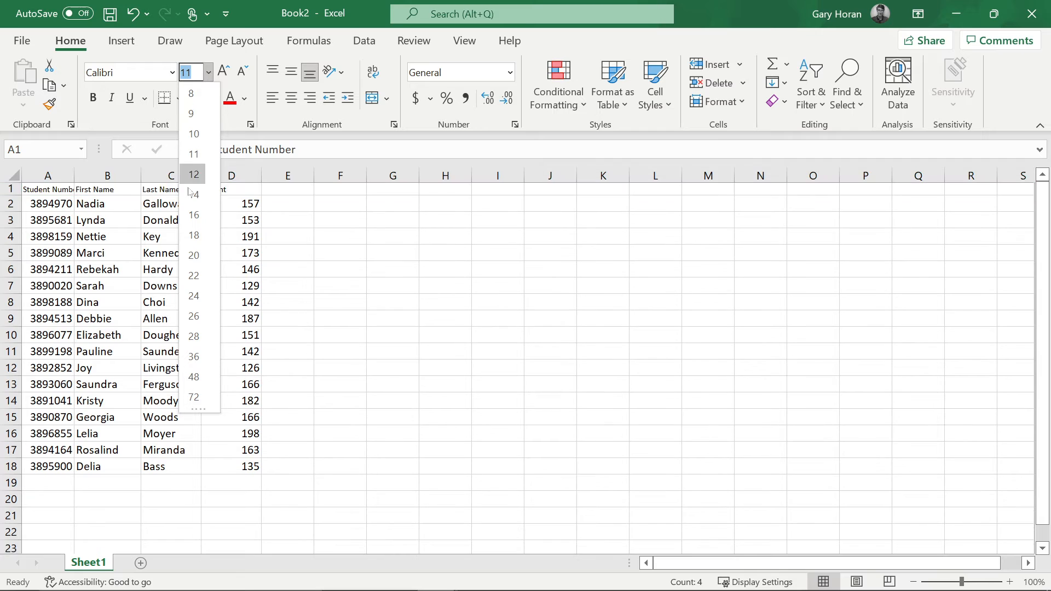
pyautogui.click(194, 215)
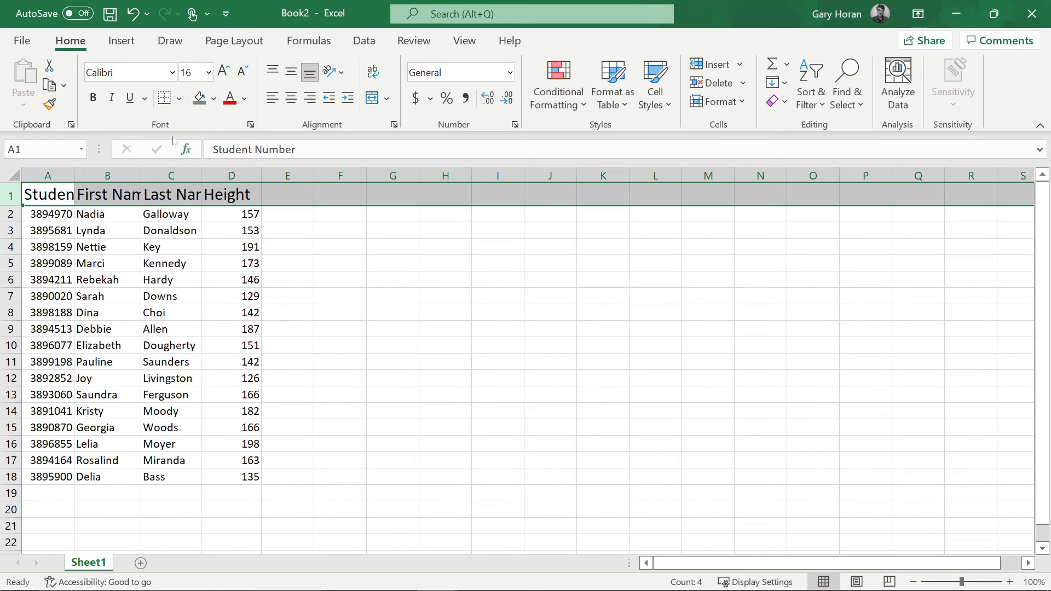
pyautogui.click(93, 97)
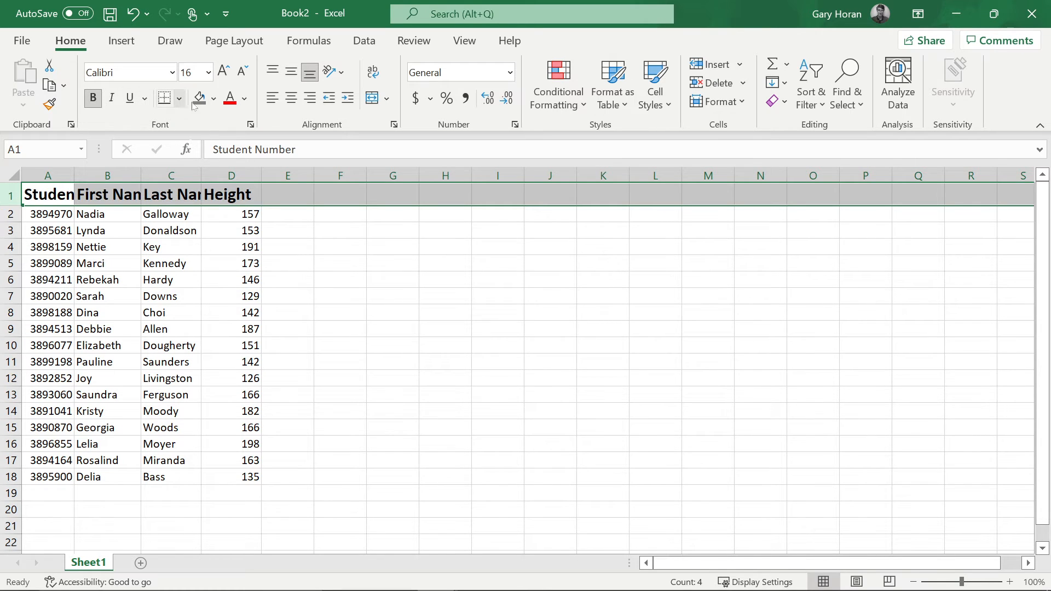
pyautogui.click(373, 72)
# - Widen column A, narrow column D, and centre columns A–D horizontally and vertically
pyautogui.moveTo(81, 168); pyautogui.dragTo(95, 171)
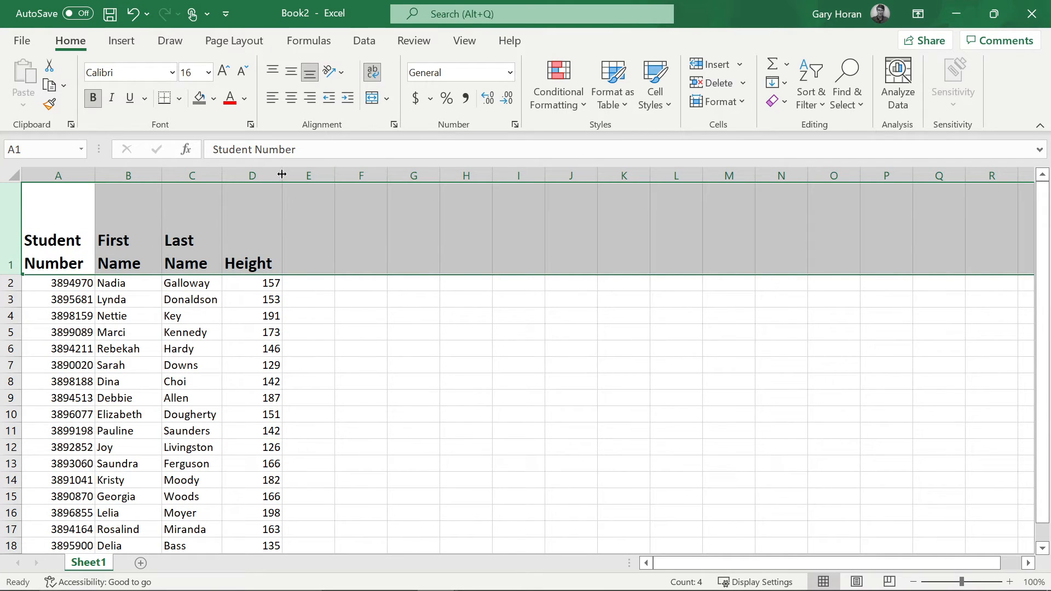
pyautogui.moveTo(282, 175)
pyautogui.mouseDown()
pyautogui.moveTo(270, 175)
pyautogui.moveTo(282, 177)
pyautogui.mouseUp()
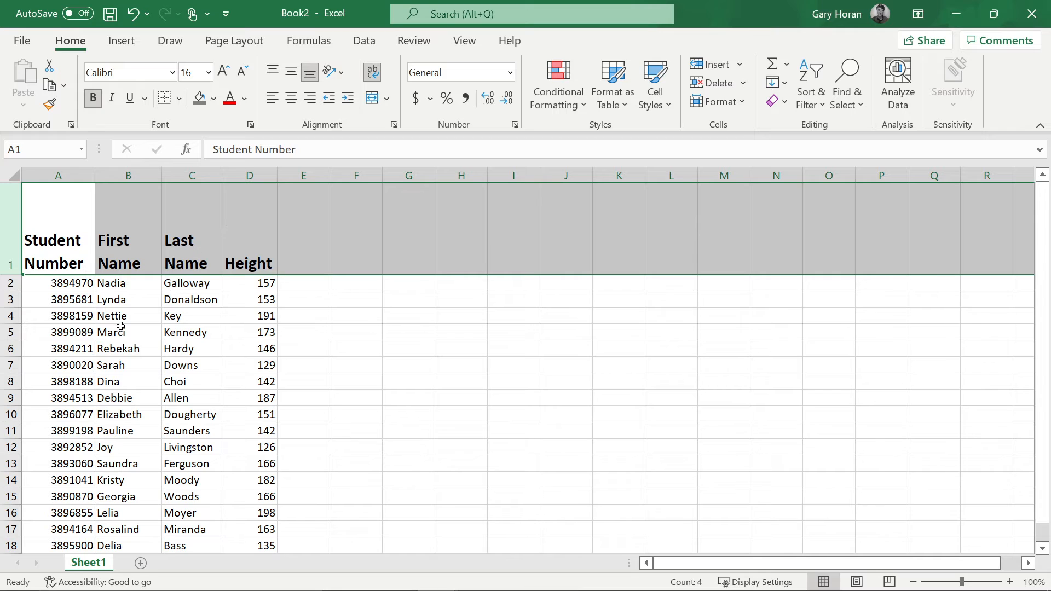
pyautogui.moveTo(62, 184); pyautogui.dragTo(261, 192)
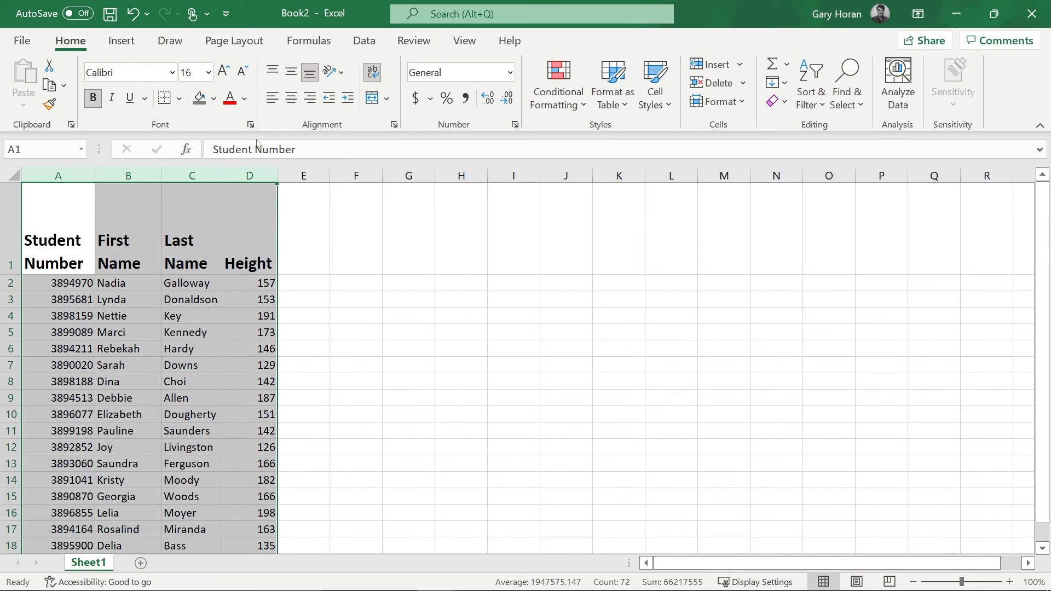
pyautogui.click(292, 98)
pyautogui.click(291, 72)
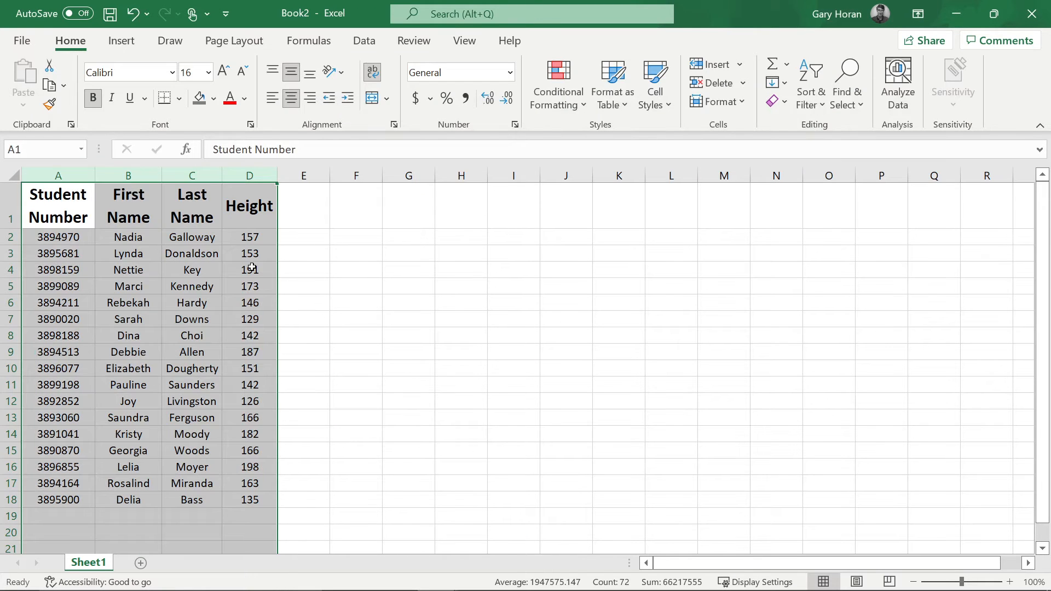
pyautogui.click(252, 267)
pyautogui.scroll(-13, 214, 307)
pyautogui.scroll(13, 214, 304)
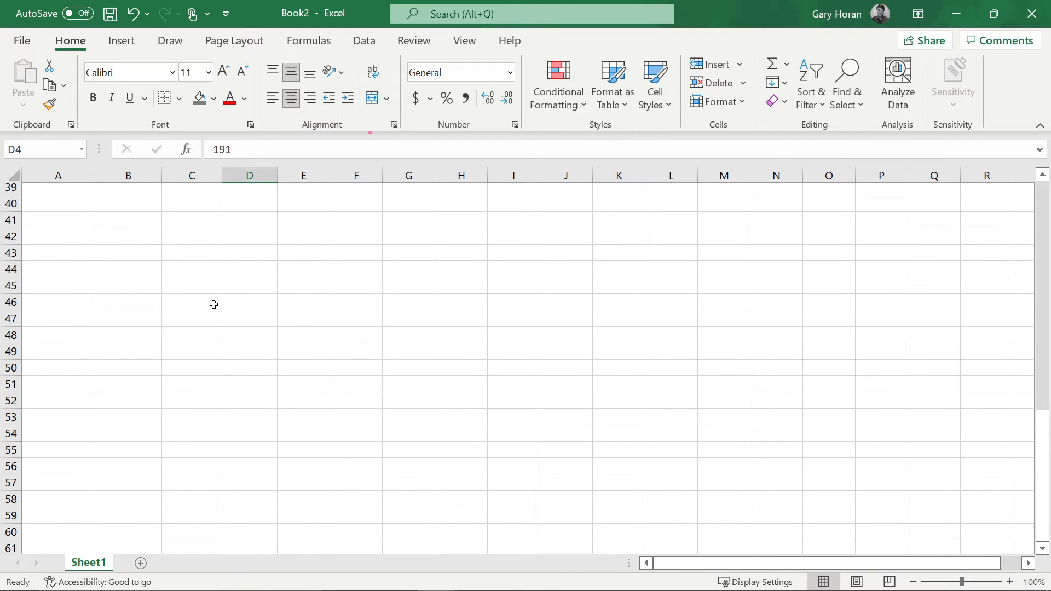
pyautogui.scroll(-1, 213, 302)
pyautogui.scroll(-10, 213, 302)
pyautogui.scroll(10, 213, 301)
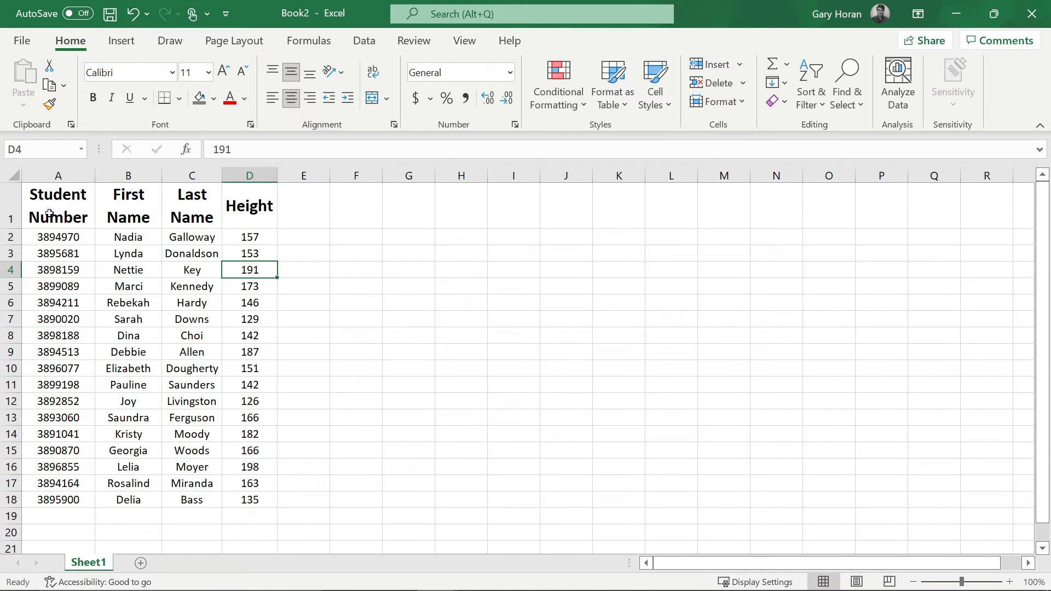
pyautogui.click(9, 210)
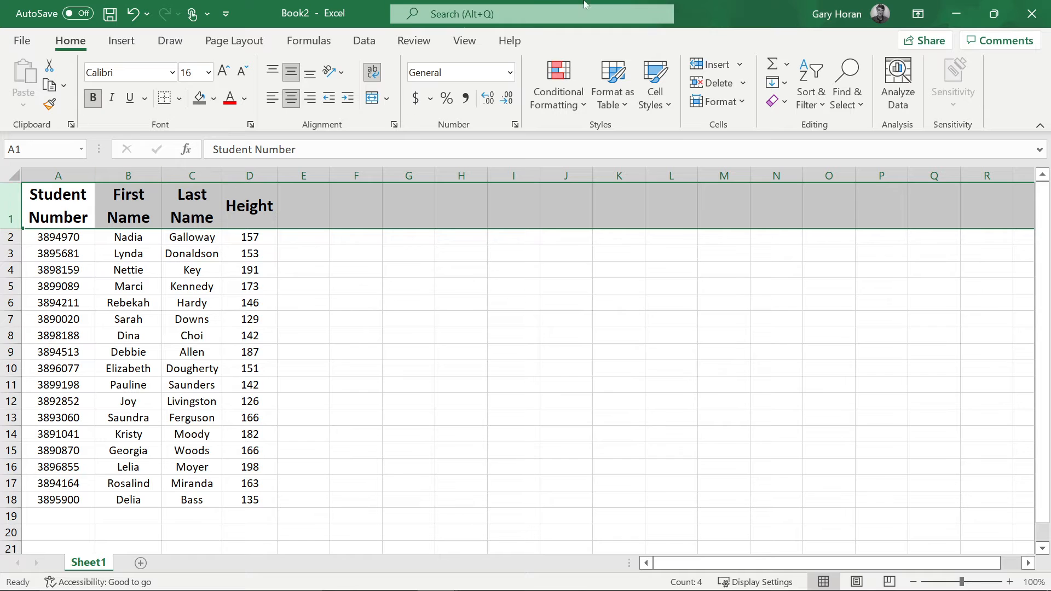
pyautogui.click(364, 41)
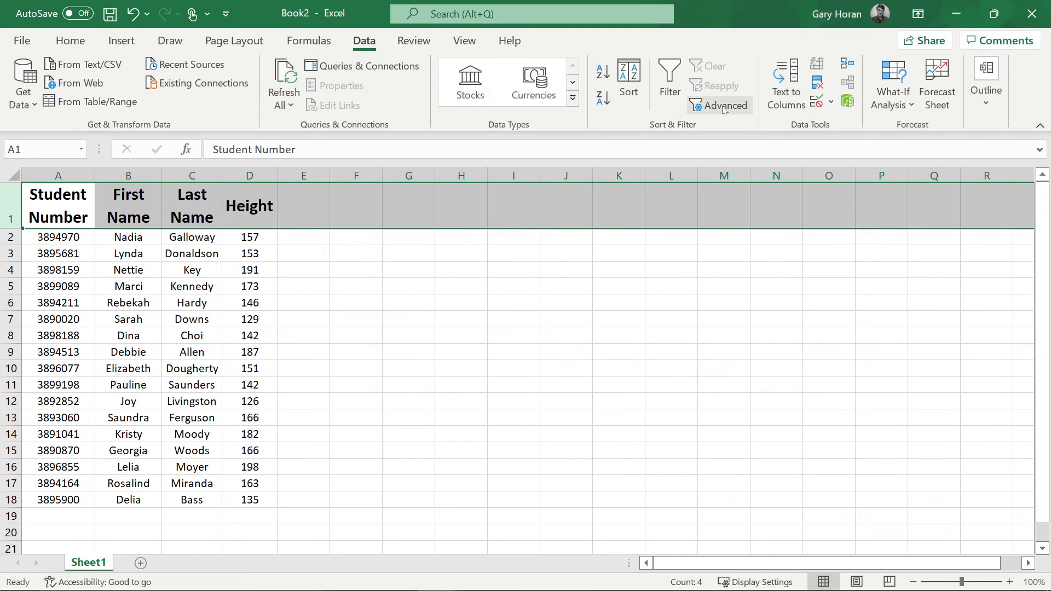
pyautogui.click(465, 40)
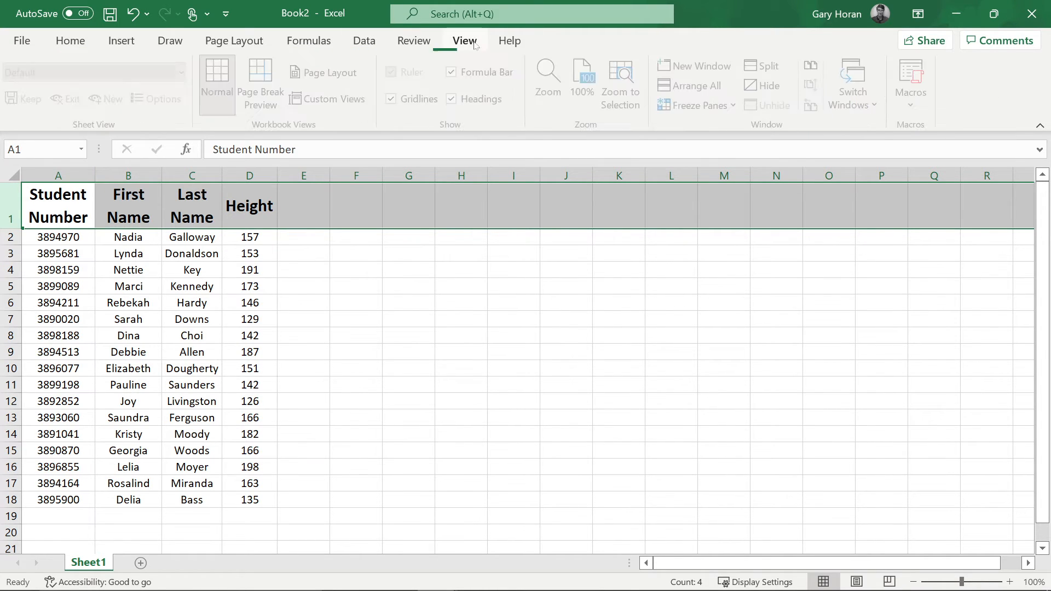
pyautogui.click(684, 113)
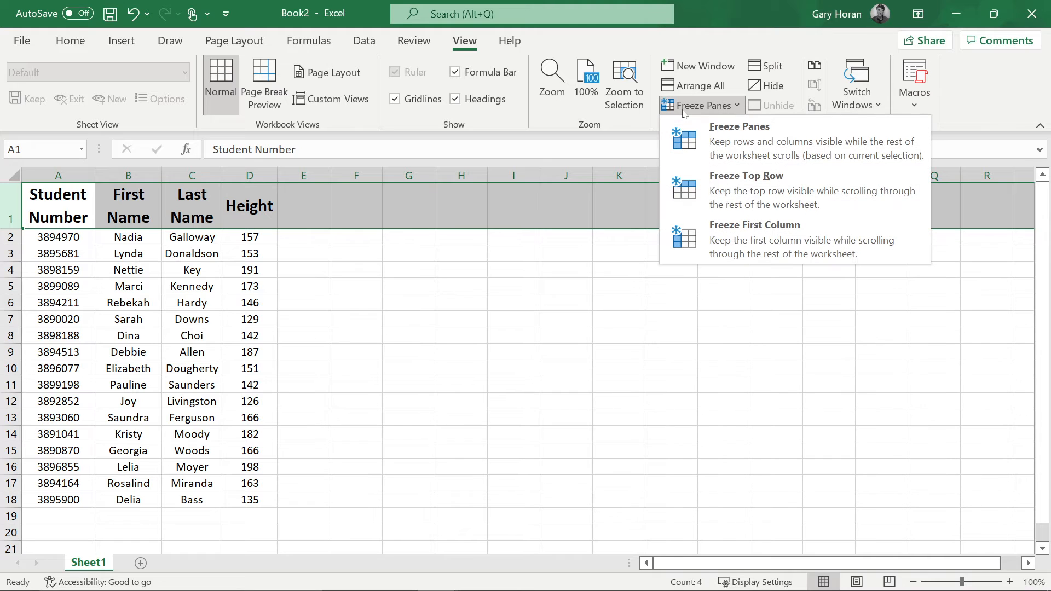
pyautogui.click(706, 174)
pyautogui.click(405, 310)
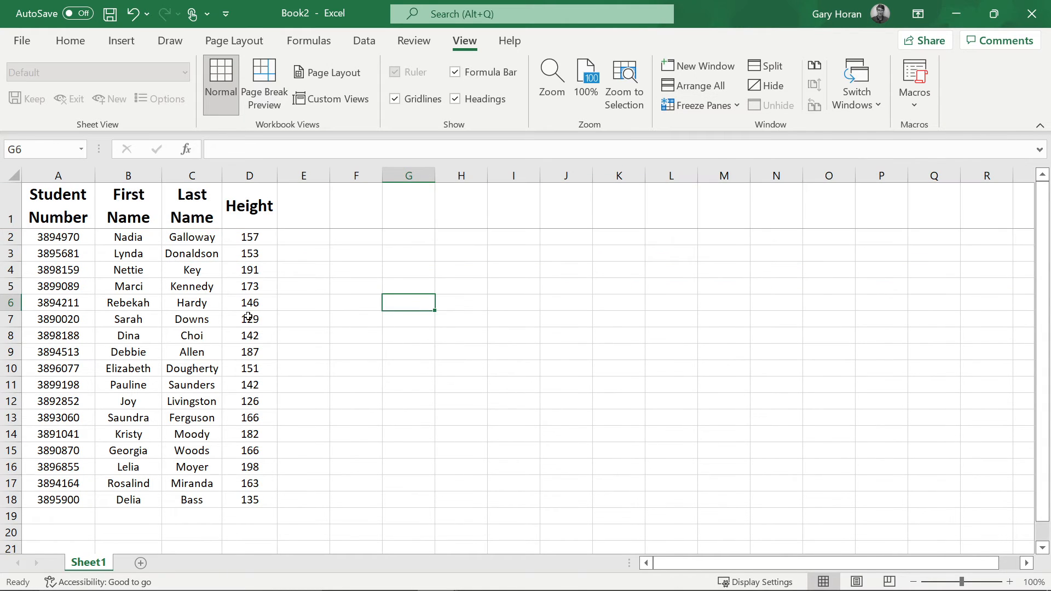
pyautogui.scroll(-10, 235, 301)
pyautogui.scroll(10, 236, 301)
# - Hide columns E through the sheet's last column
pyautogui.click(307, 174)
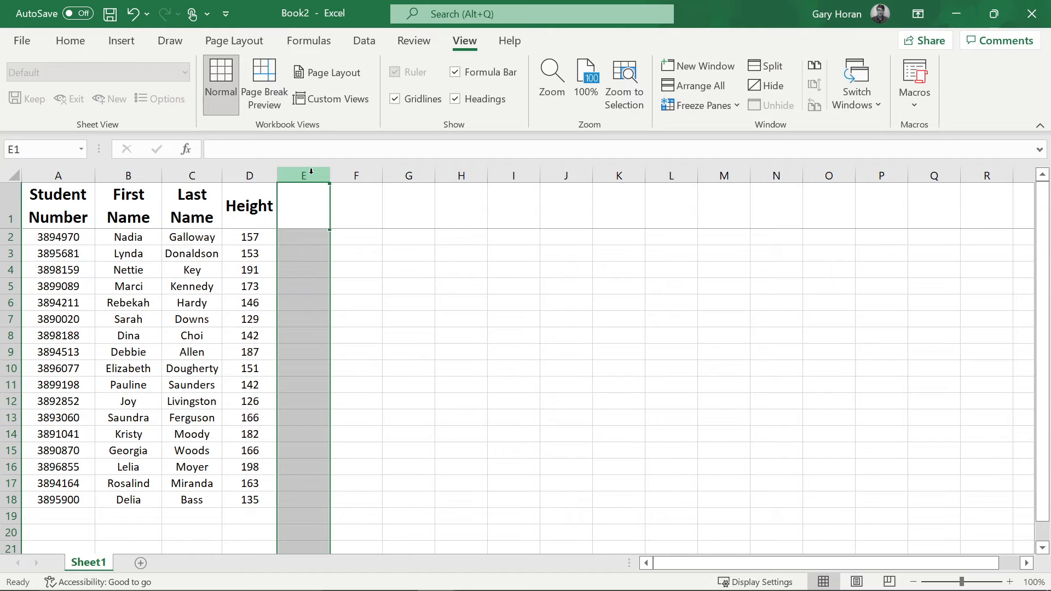
pyautogui.hotkey('ctrl', 'shift', 'Right')
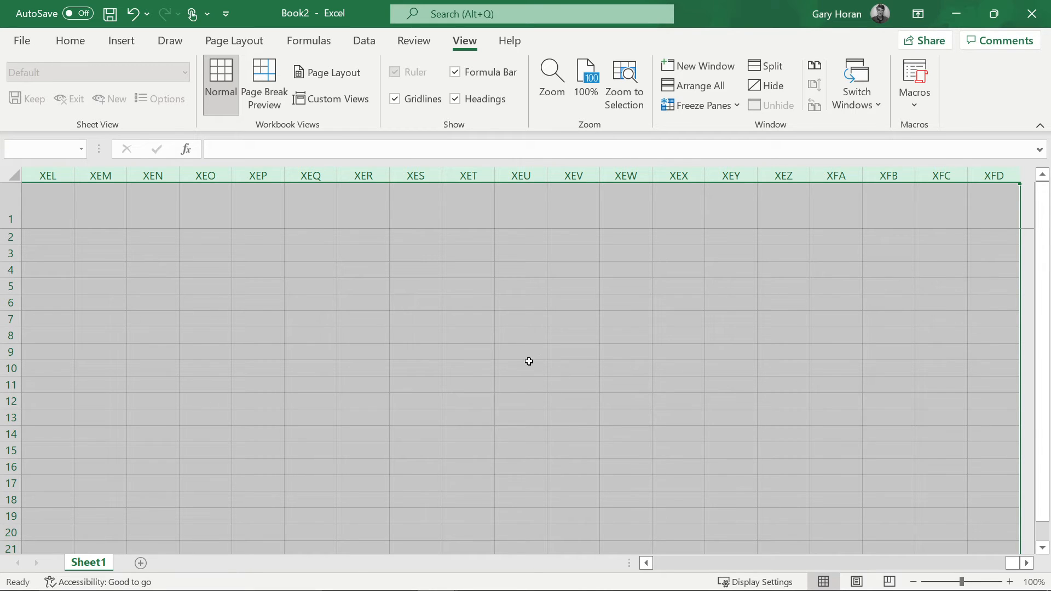
pyautogui.rightClick(510, 351)
pyautogui.click(546, 313)
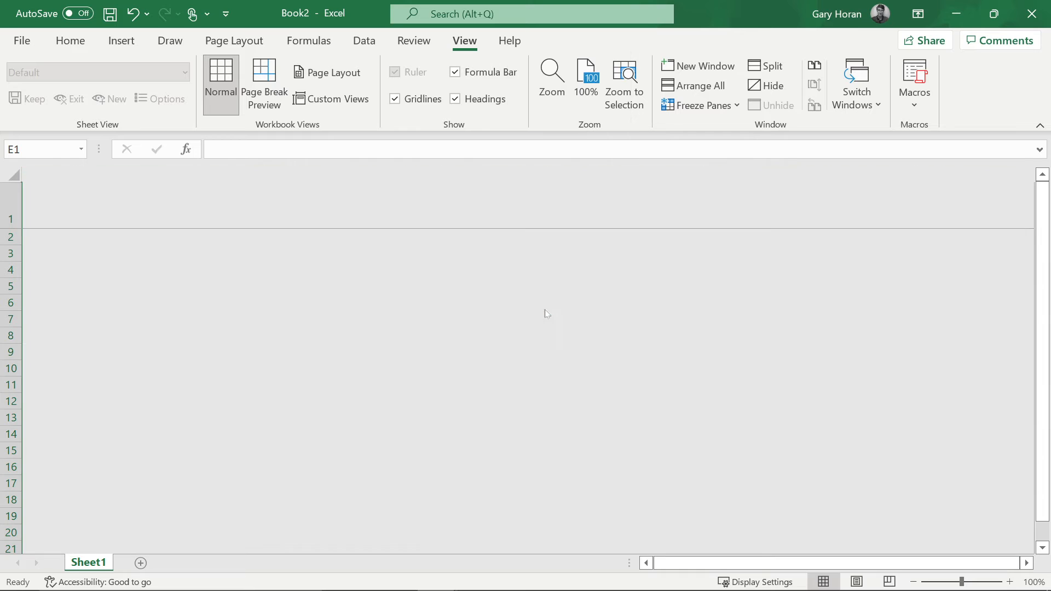
pyautogui.moveTo(689, 554); pyautogui.dragTo(657, 561)
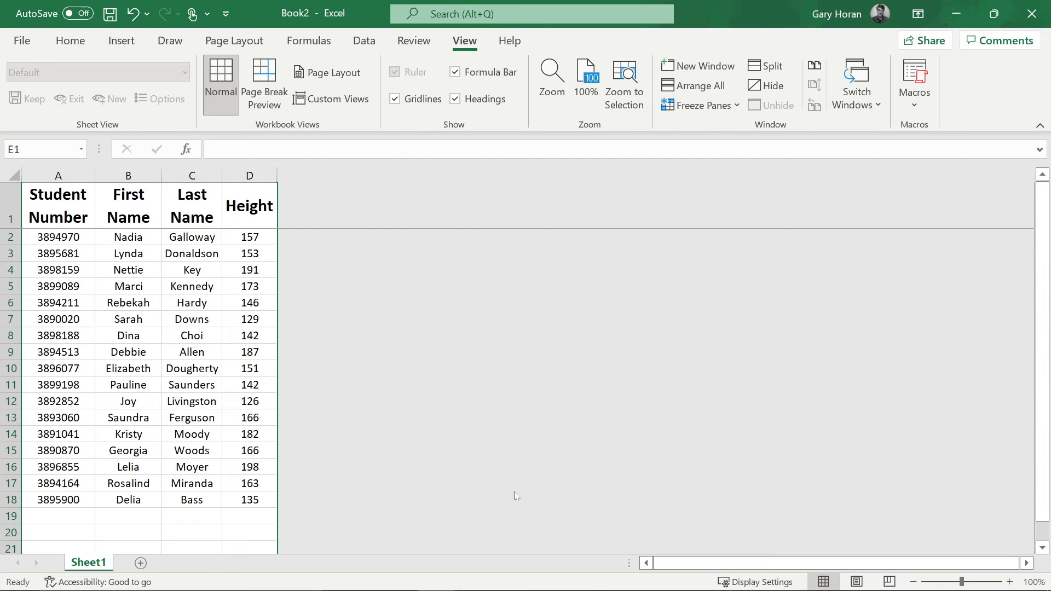
pyautogui.scroll(-4, 208, 377)
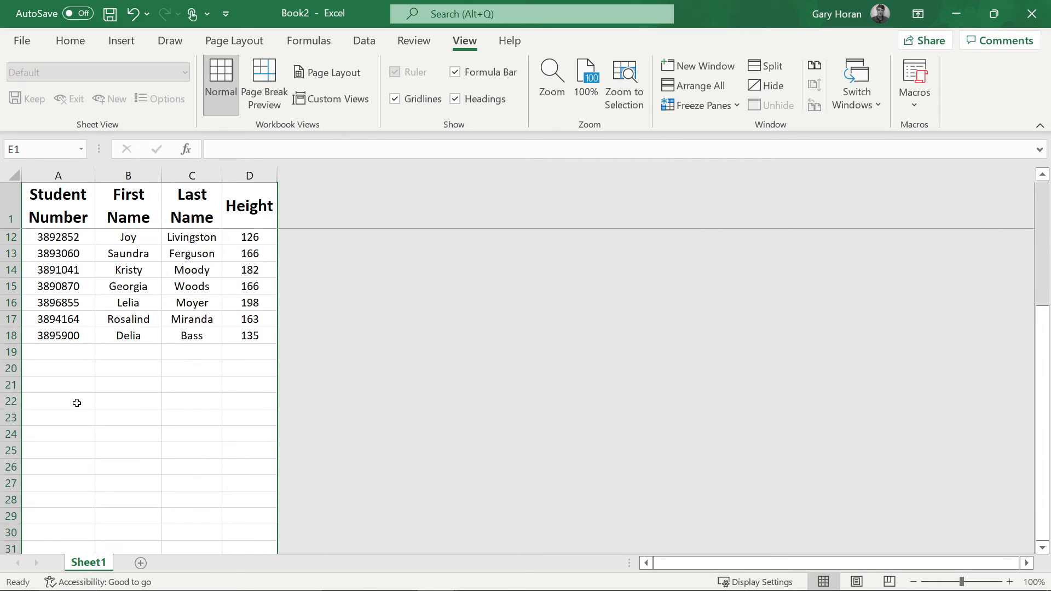
pyautogui.click(12, 351)
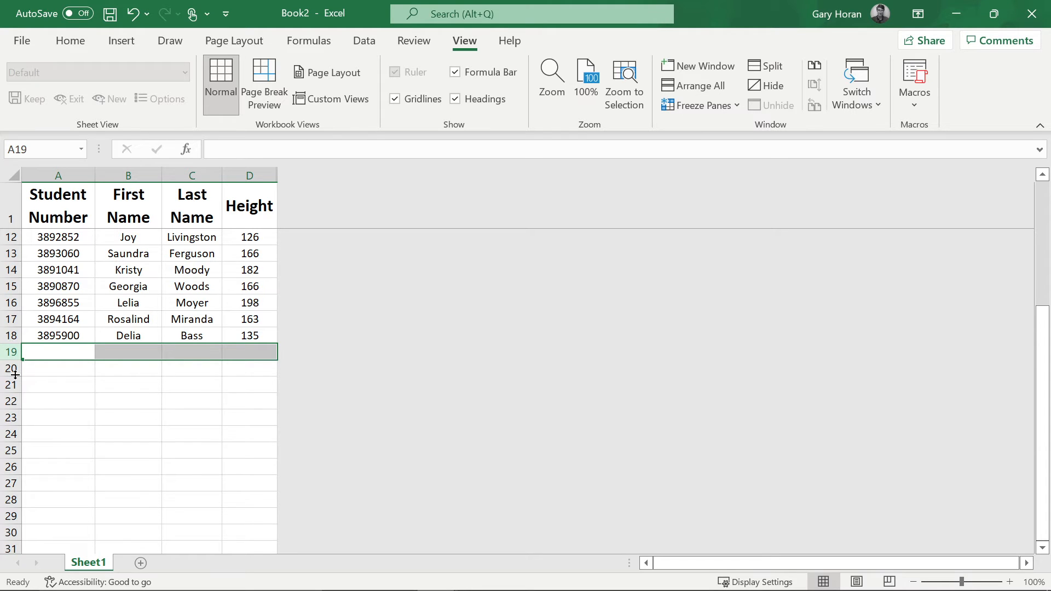
# - Hide rows 19 through the sheet's last row
pyautogui.hotkey('ctrl', 'shift', 'Down')
pyautogui.rightClick(134, 369)
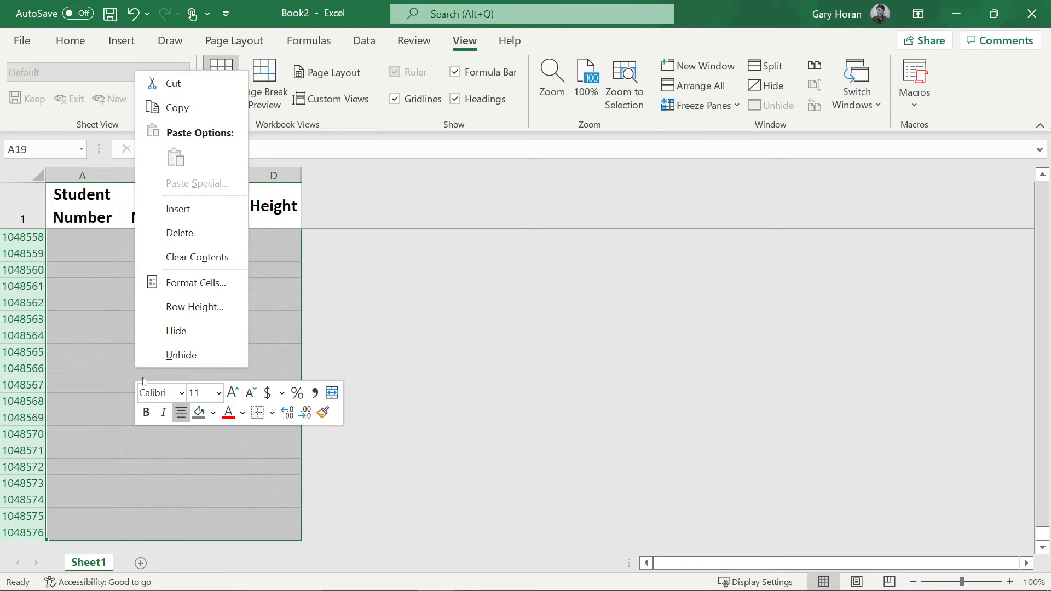
pyautogui.click(173, 331)
pyautogui.scroll(3, 219, 377)
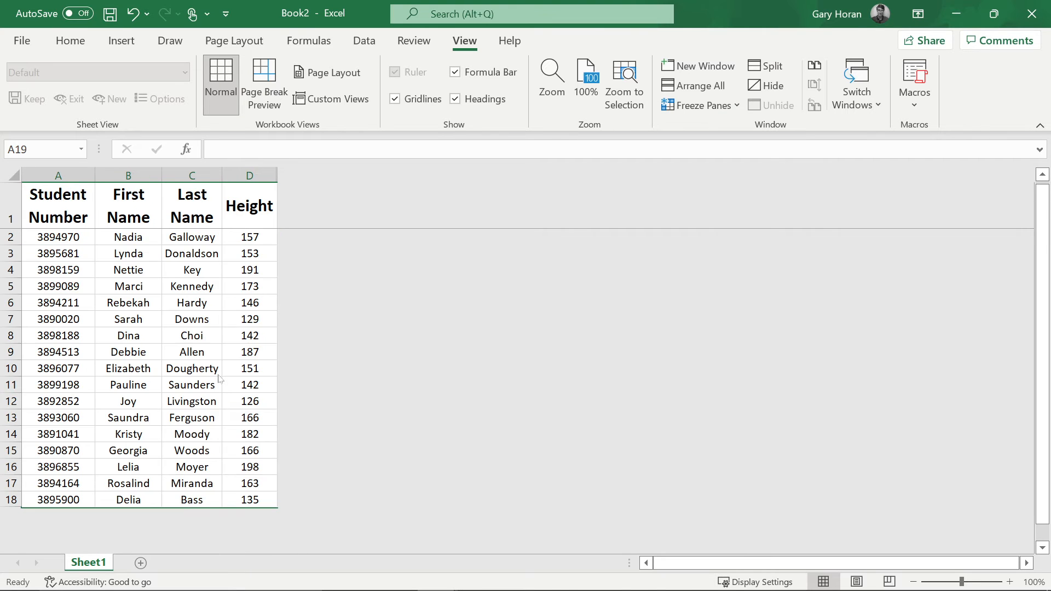
pyautogui.scroll(-5, 218, 378)
pyautogui.scroll(2, 219, 378)
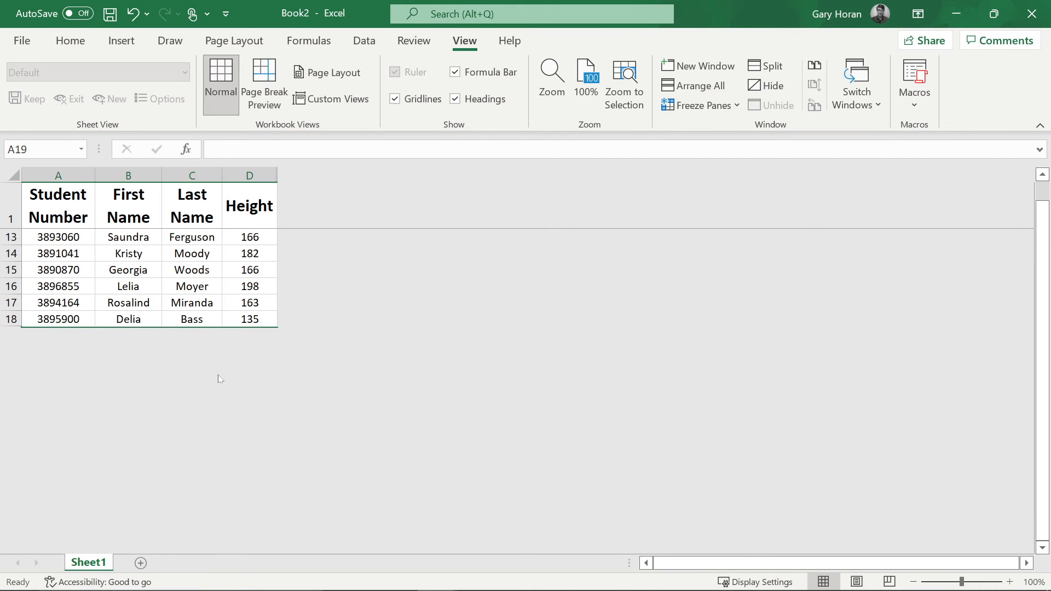
pyautogui.scroll(4, 219, 378)
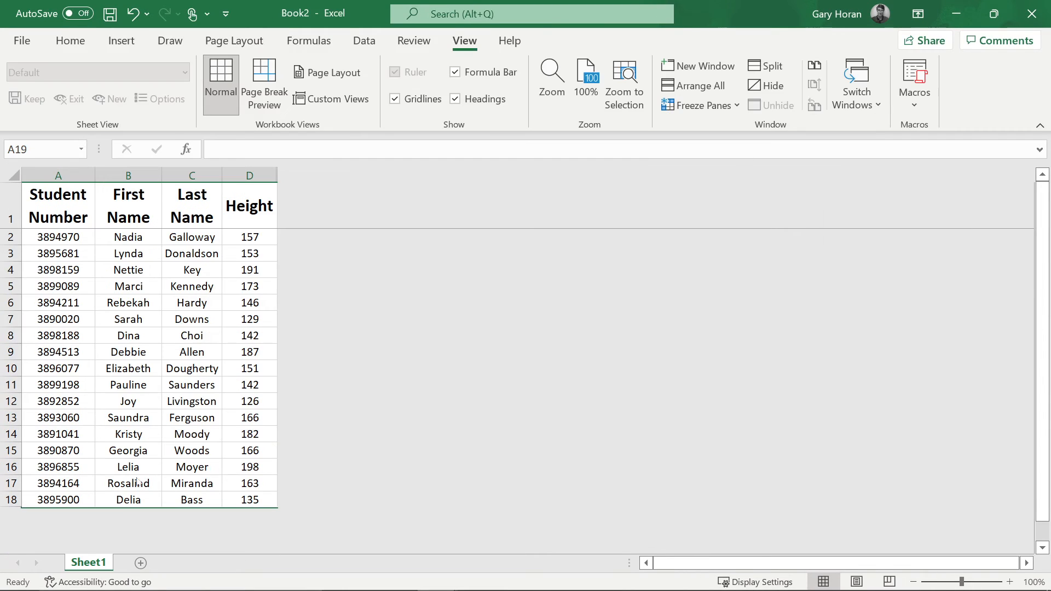
# - Rename the Sheet1 tab to Data
pyautogui.rightClick(89, 564)
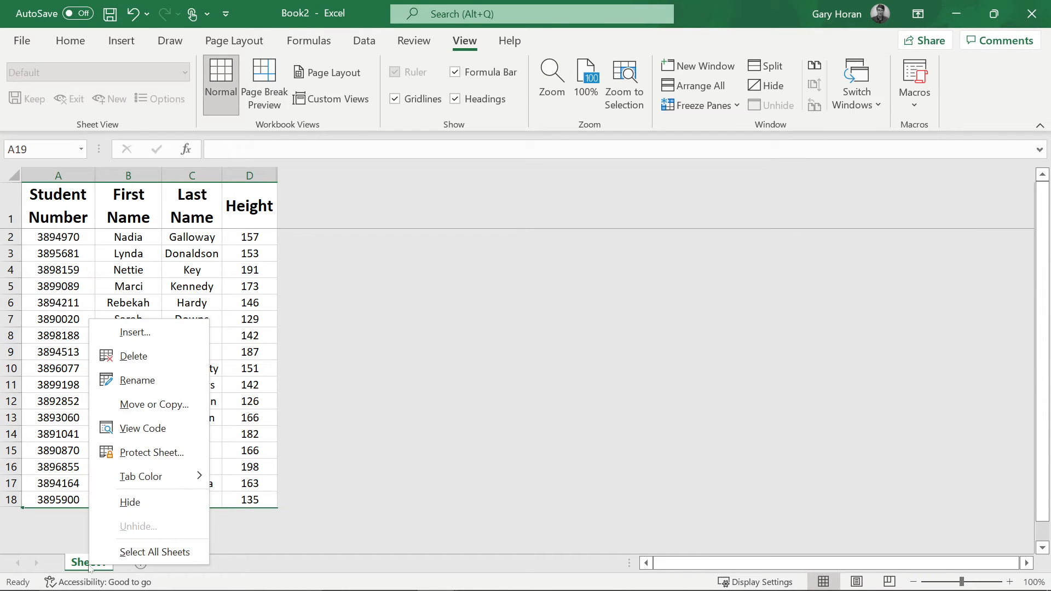
pyautogui.click(131, 382)
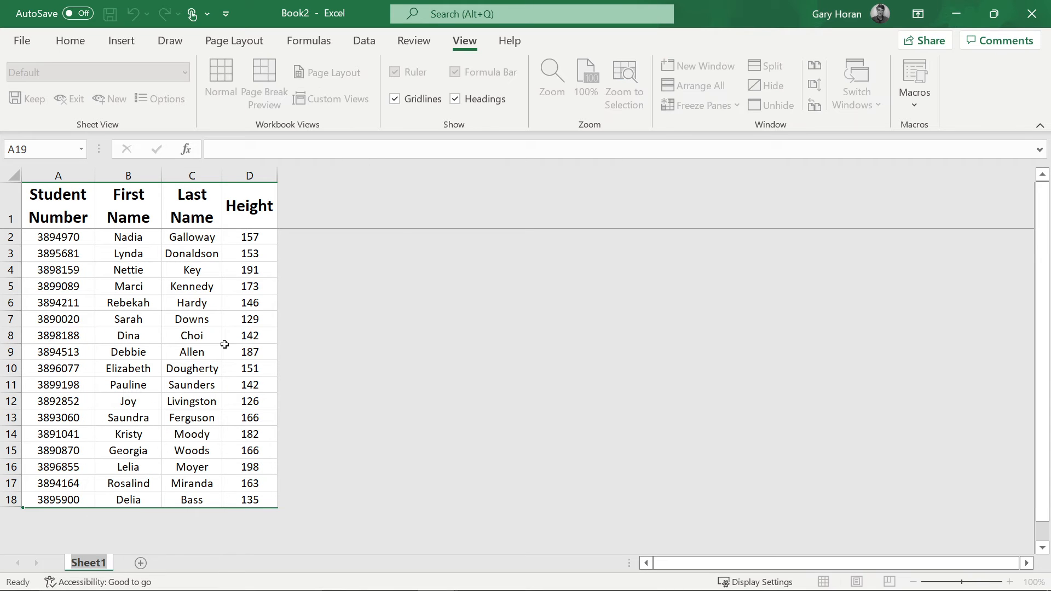
pyautogui.press('BackSpace')
pyautogui.write('Data')
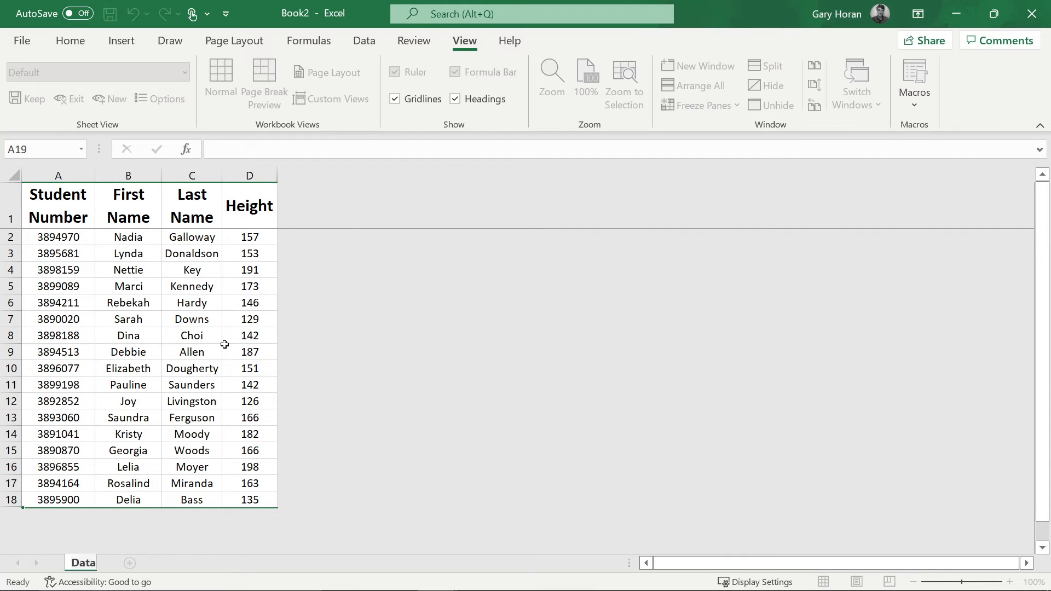
pyautogui.press('Return')
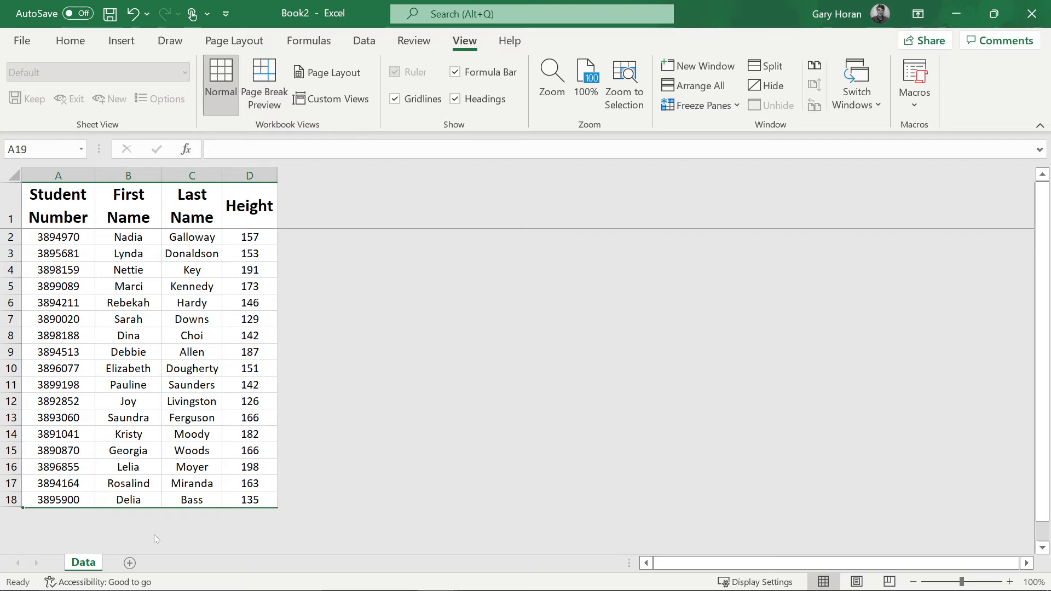
# - Add a new sheet and name it Input
pyautogui.click(130, 563)
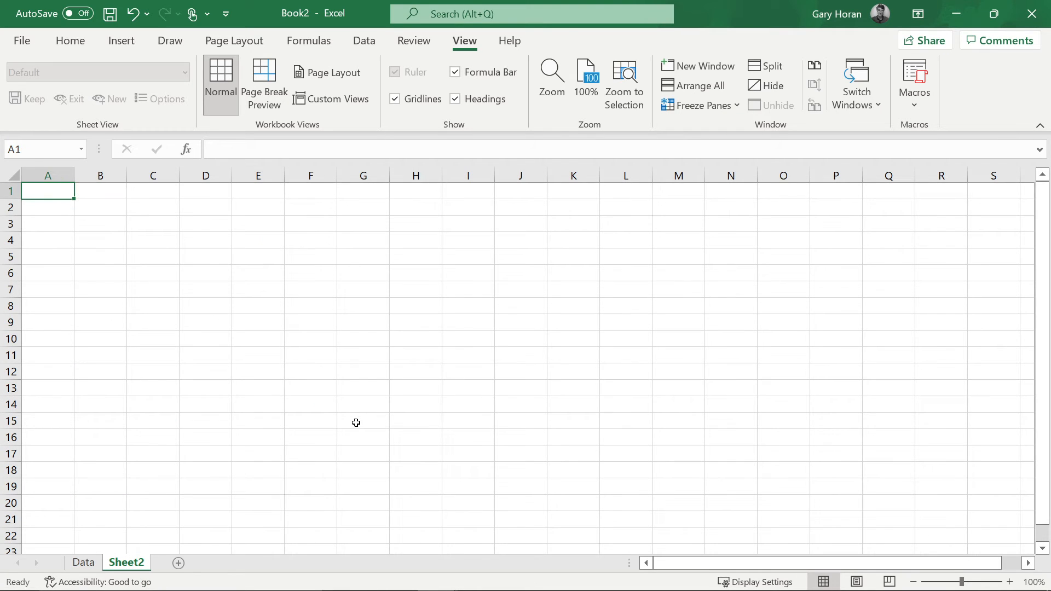
pyautogui.rightClick(138, 562)
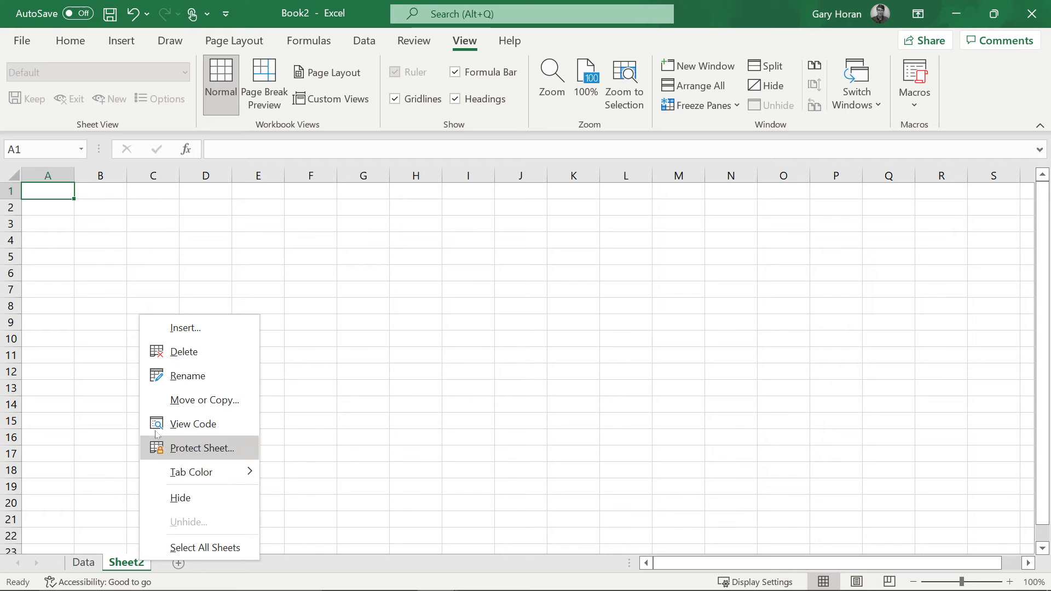
pyautogui.click(172, 378)
pyautogui.write('Input')
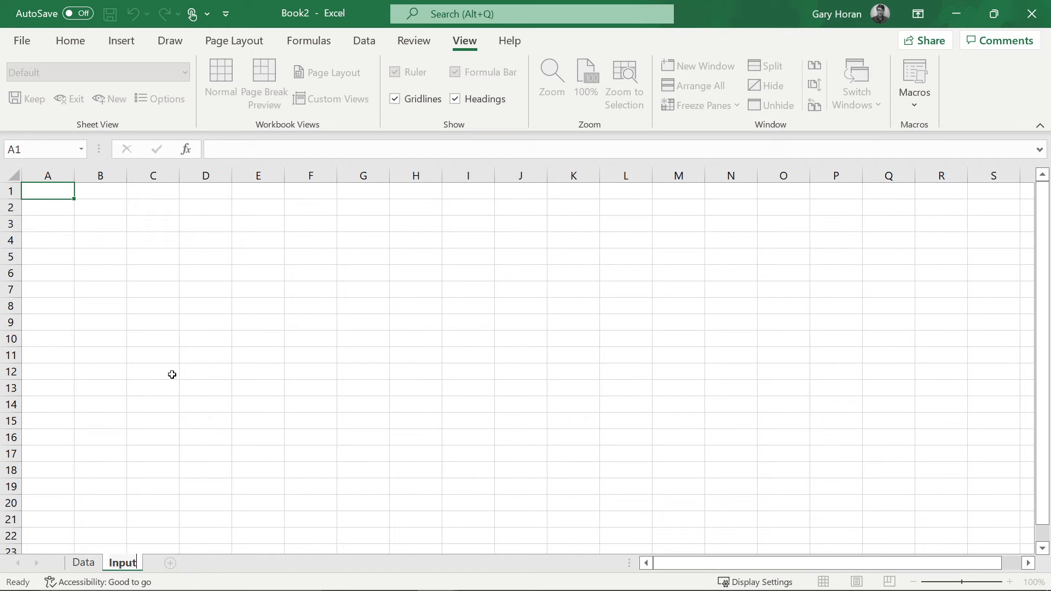
pyautogui.press('Return')
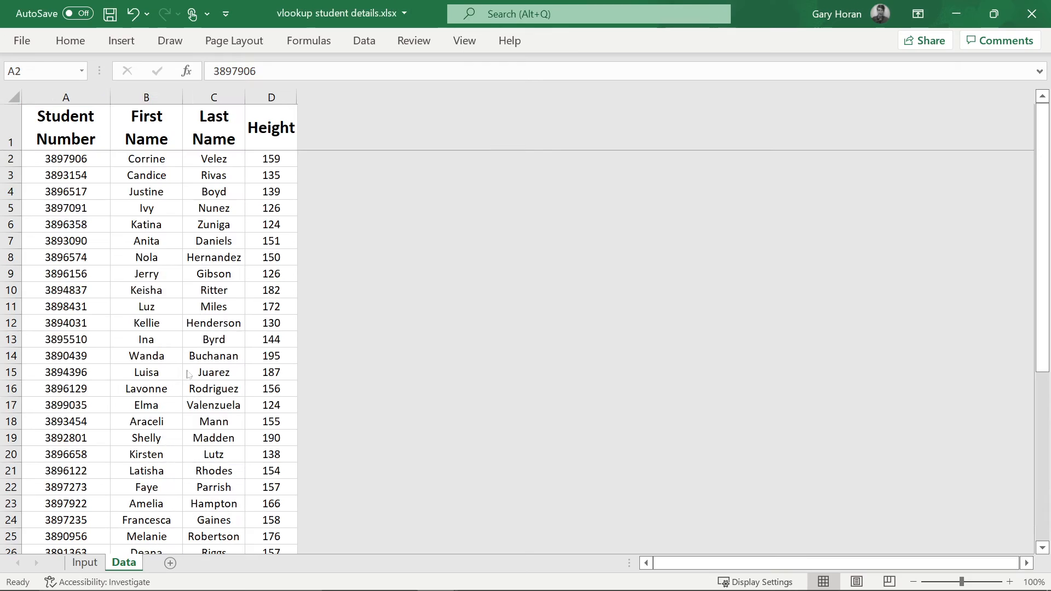
pyautogui.hotkey('alt', 'Tab')
pyautogui.hotkey('alt', 'Tab')
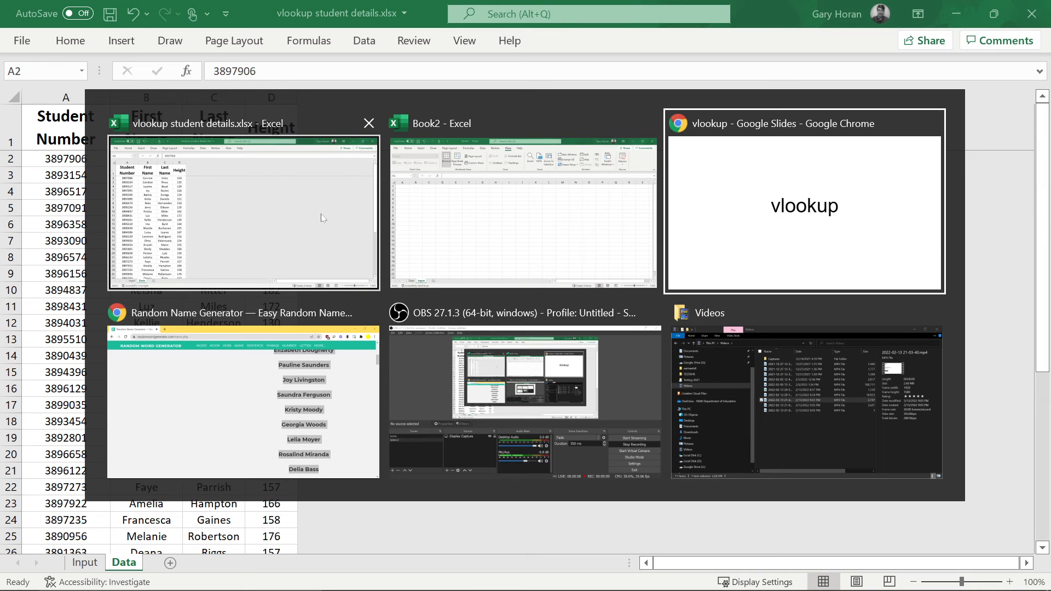
pyautogui.hotkey('alt', 'Tab')
pyautogui.hotkey('alt', 'Tab')
pyautogui.hotkey('alt', 'Tab')
pyautogui.hotkey('alt', 'Tab')
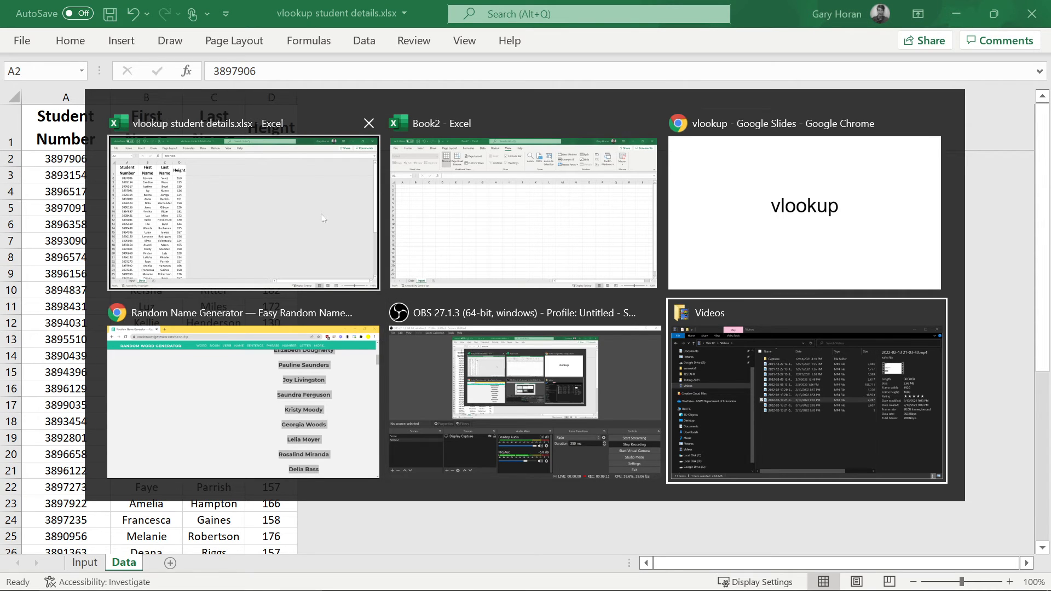
pyautogui.hotkey('alt', 'Tab')
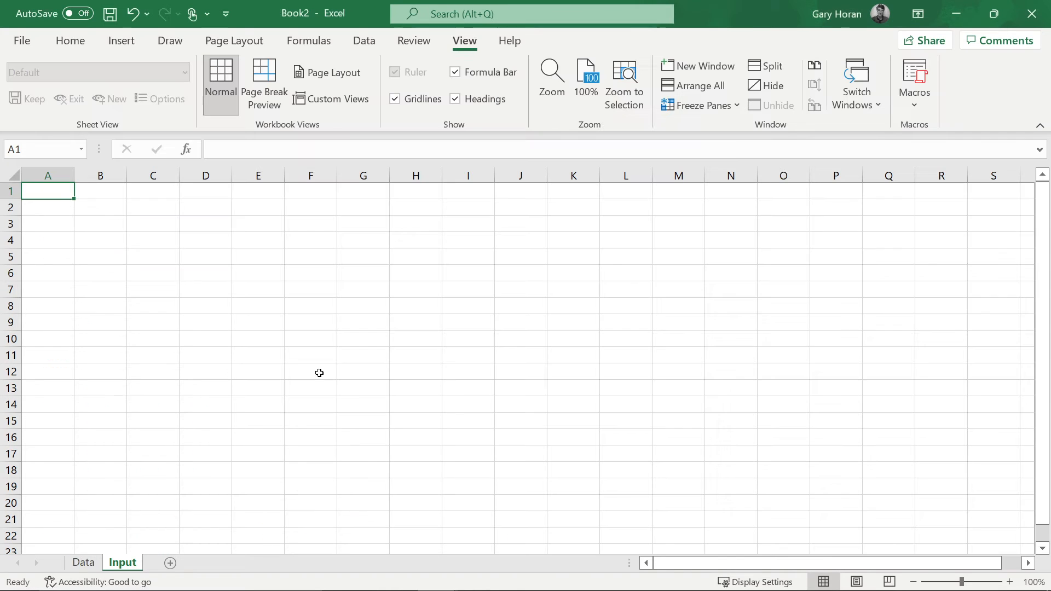
pyautogui.click(92, 563)
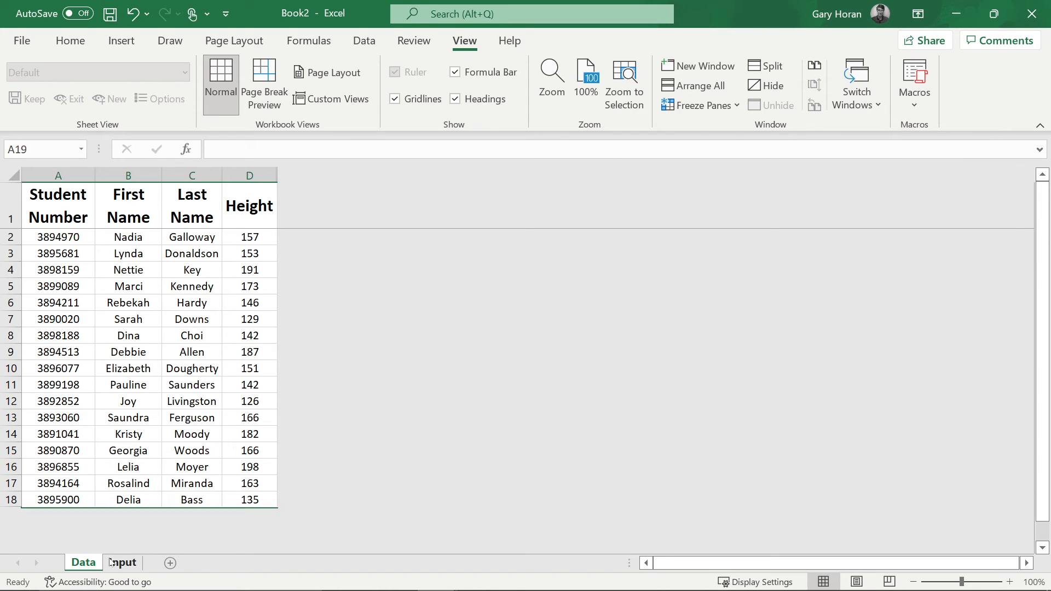
pyautogui.click(120, 562)
pyautogui.hotkey('alt', 'Tab')
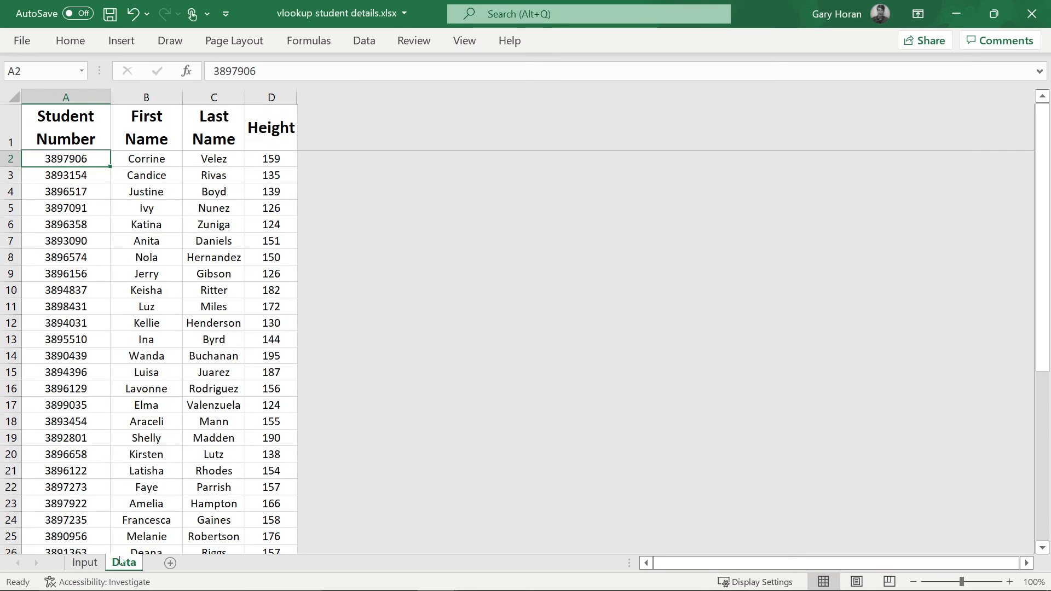
pyautogui.click(85, 564)
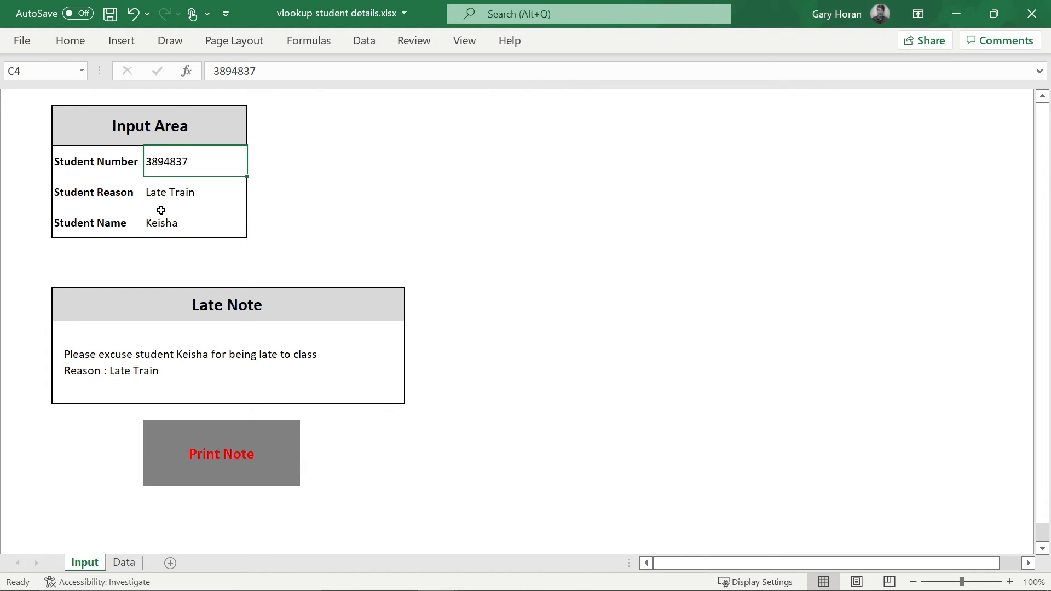
pyautogui.click(77, 160)
pyautogui.click(77, 189)
pyautogui.click(79, 221)
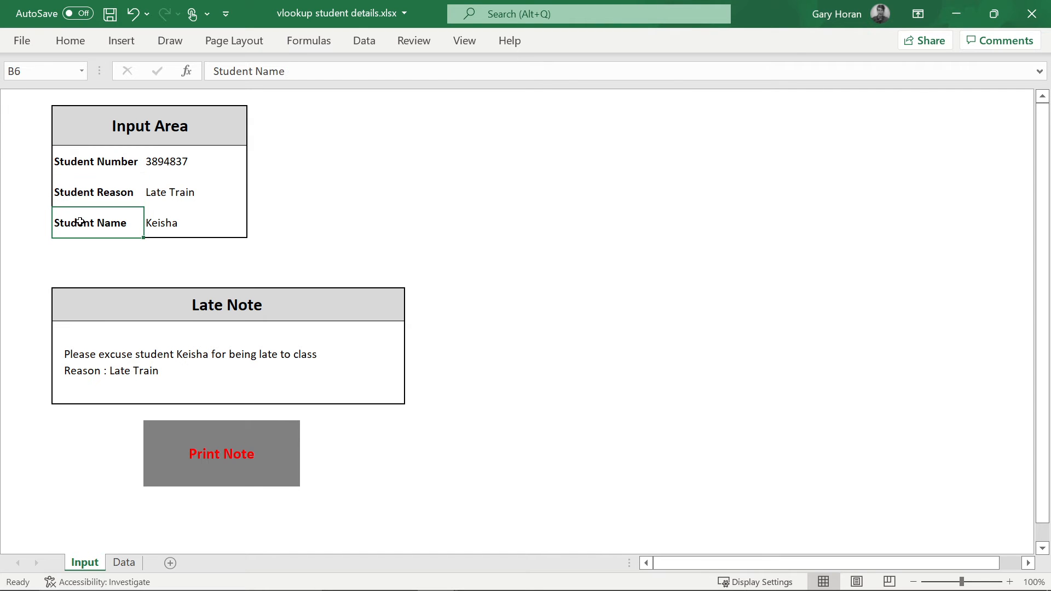
pyautogui.hotkey('alt', 'Tab')
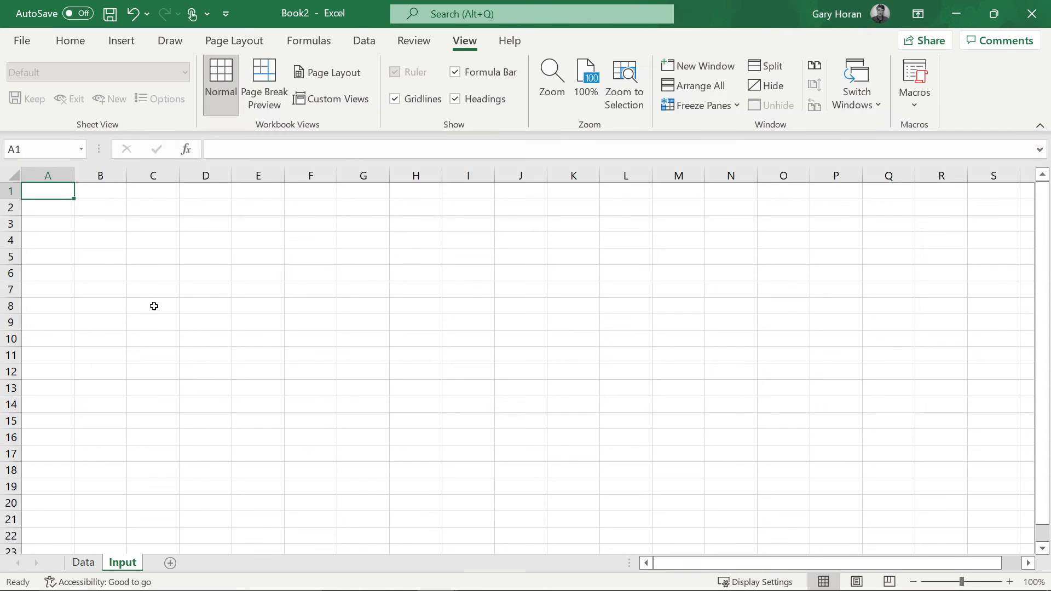
pyautogui.hotkey('alt', 'Tab')
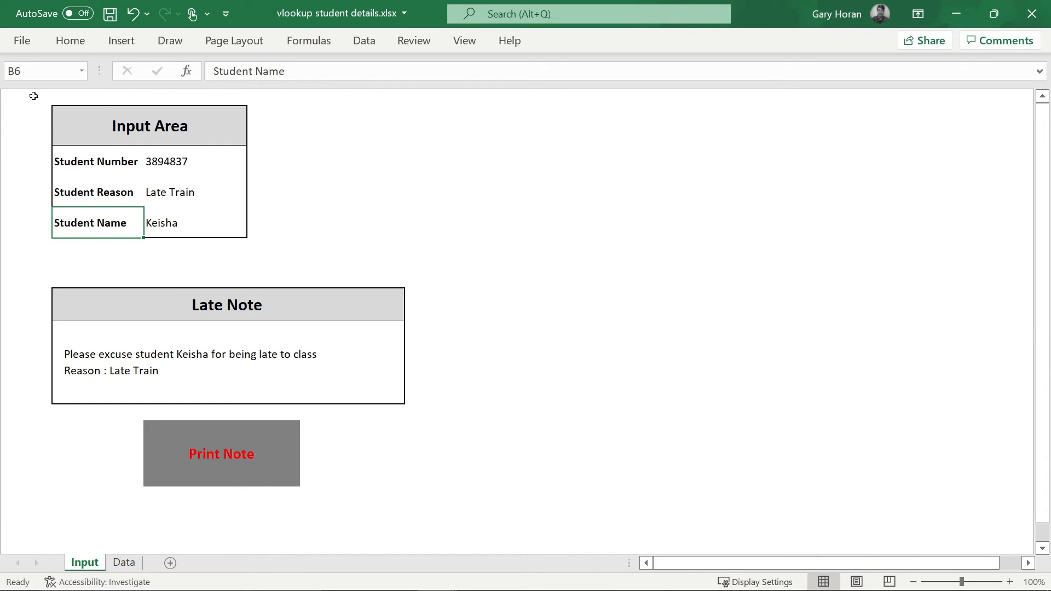
pyautogui.hotkey('alt', 'Tab')
pyautogui.click(115, 207)
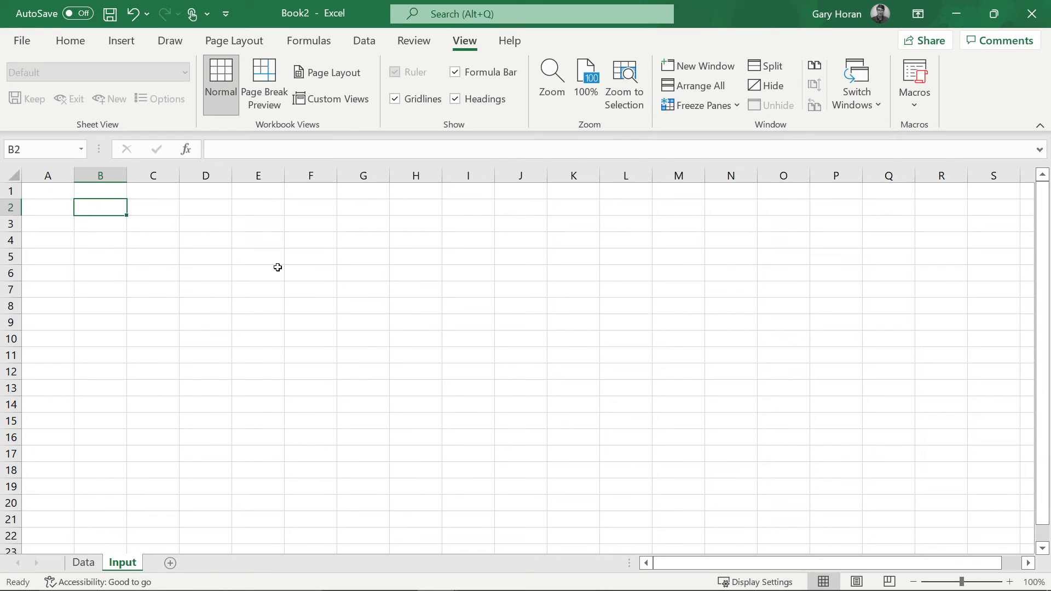
# - Enter the heading 'Late Note' in B2 and select B2:C3
pyautogui.write('Late')
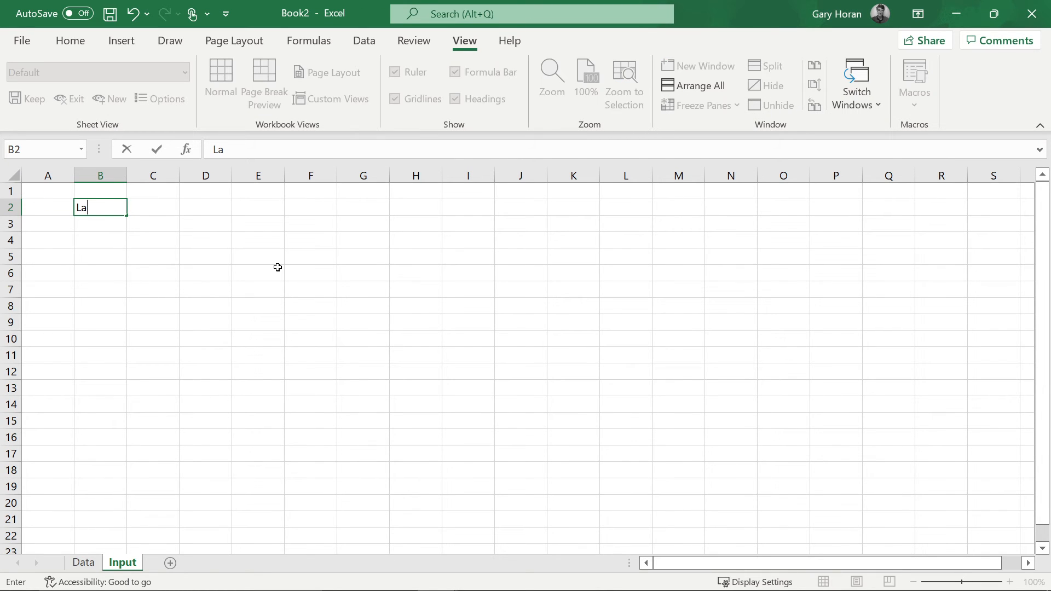
pyautogui.write(' Name')
pyautogui.press('BackSpace')
pyautogui.press('BackSpace')
pyautogui.press('BackSpace')
pyautogui.write('ote')
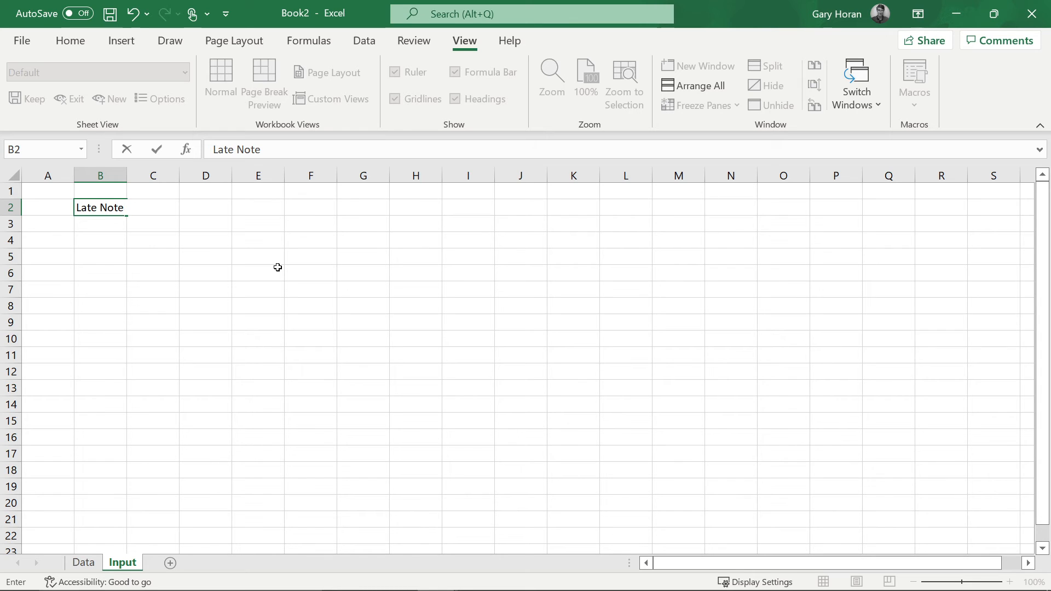
pyautogui.click(103, 244)
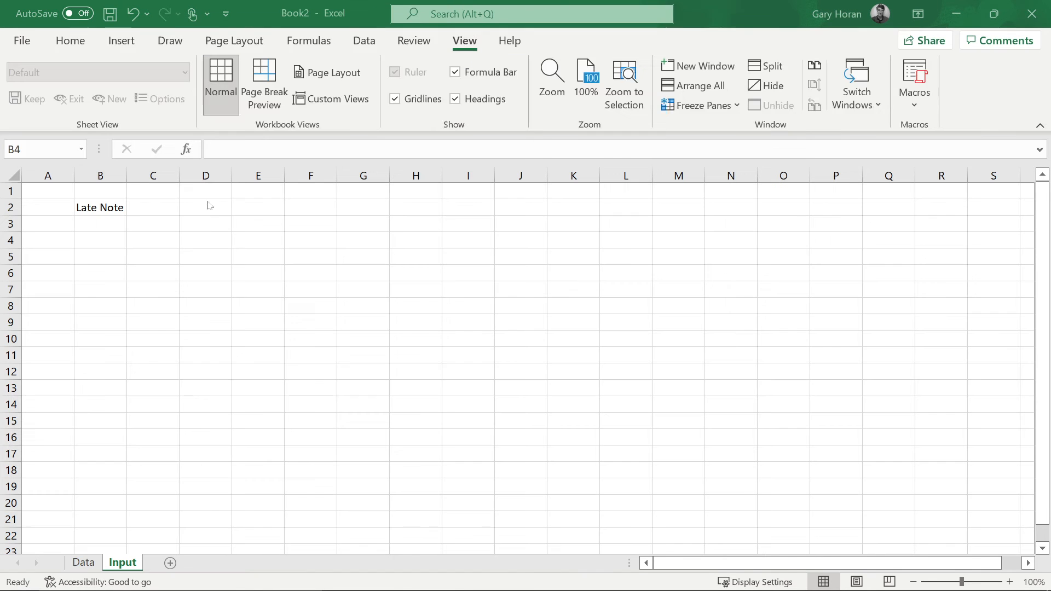
pyautogui.click(109, 208)
pyautogui.moveTo(108, 207); pyautogui.dragTo(152, 221)
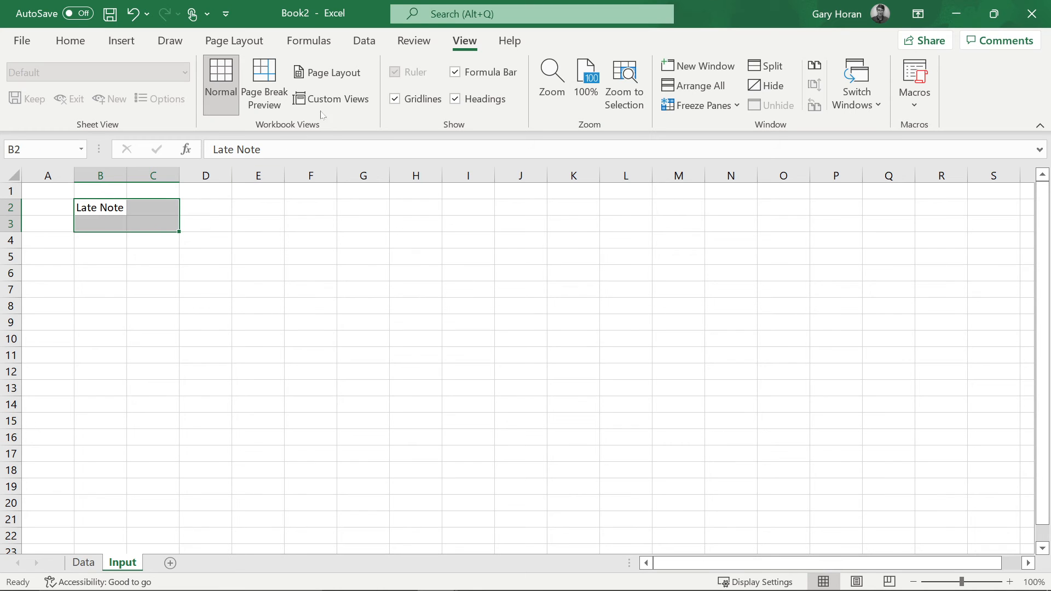
# - Merge and centre B2:C3 with Late Note middle-aligned
pyautogui.click(70, 41)
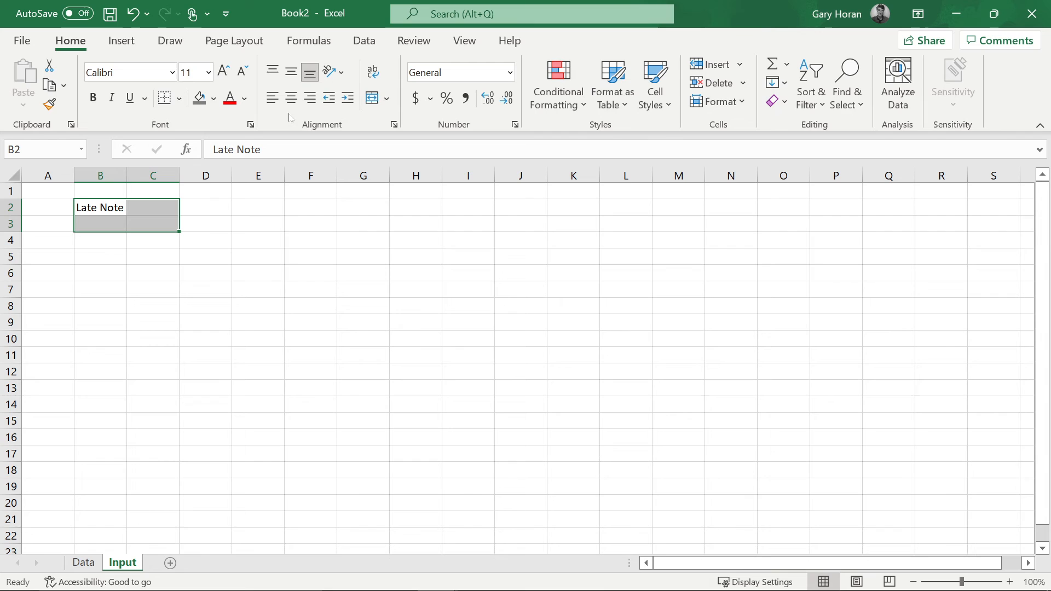
pyautogui.click(371, 98)
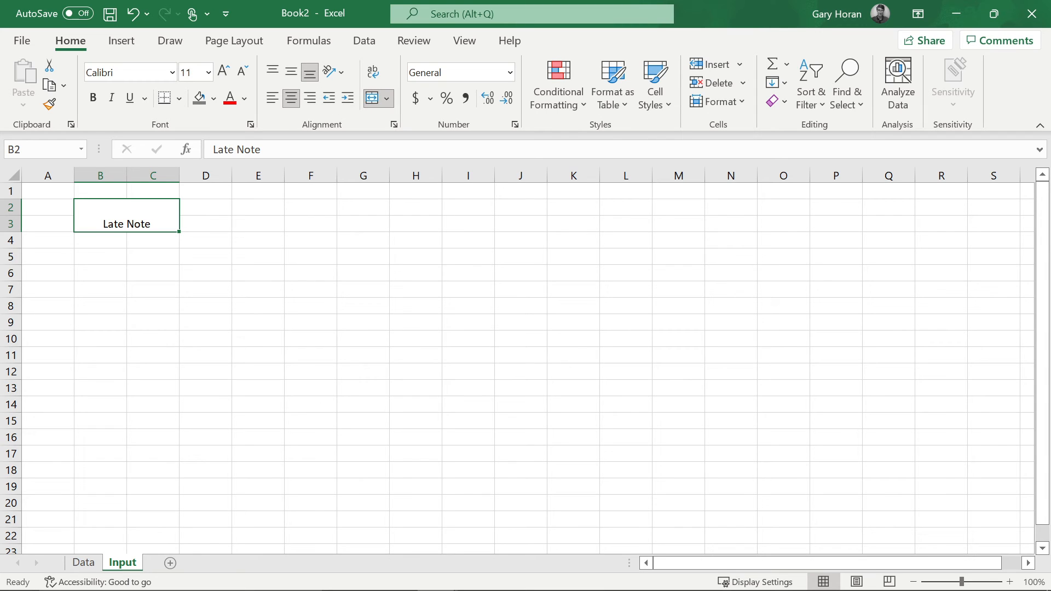
pyautogui.click(291, 71)
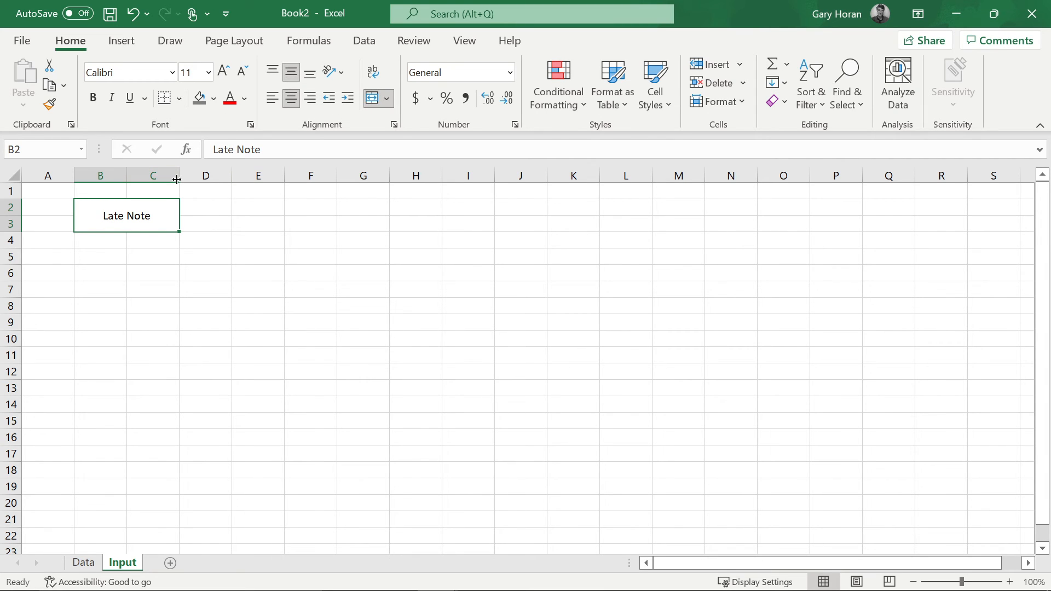
# - Compare with the example workbook's Student Number, Reason and Student Name labels
pyautogui.hotkey('alt', 'Tab')
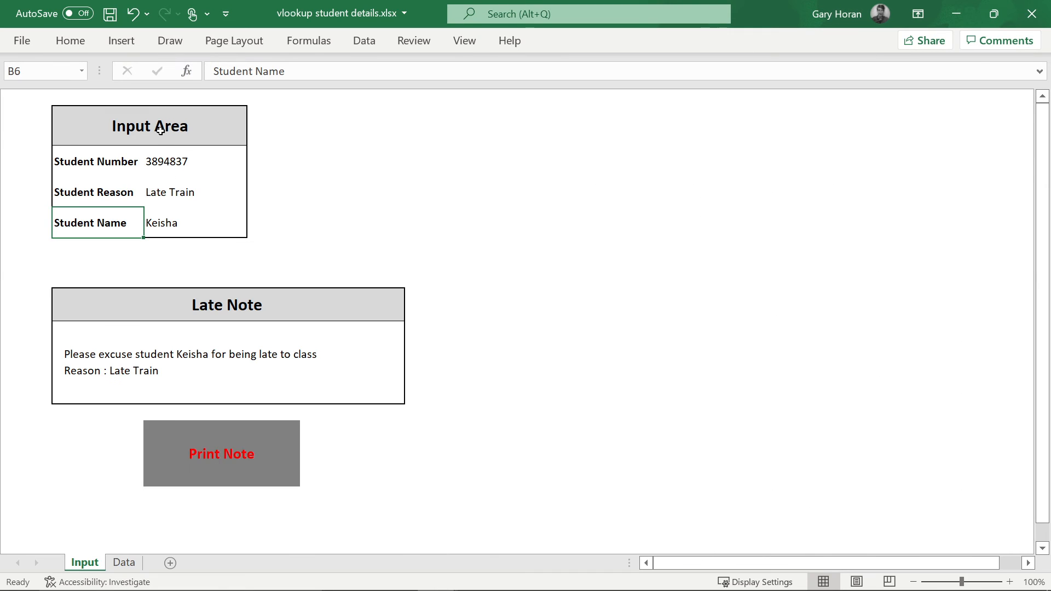
pyautogui.hotkey('alt', 'Tab')
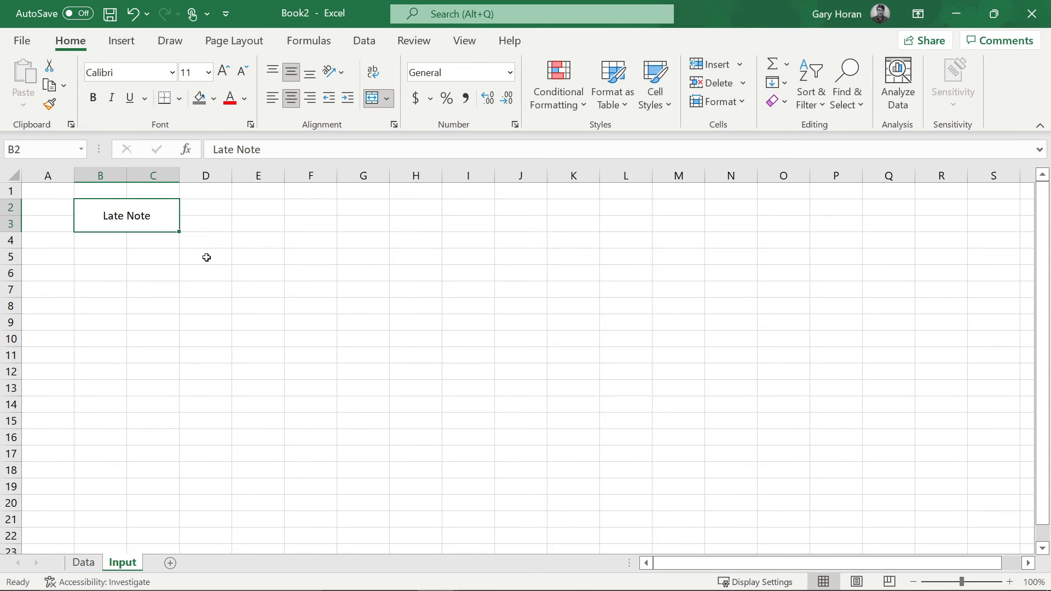
pyautogui.hotkey('alt', 'Tab')
pyautogui.hotkey('alt', 'Tab')
pyautogui.hotkey('alt', 'Tab')
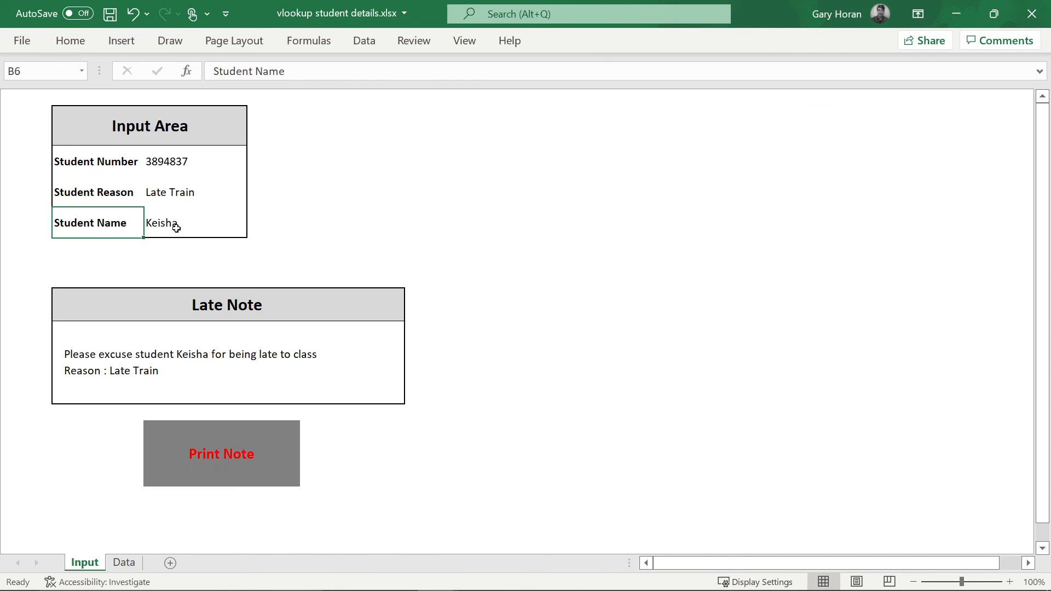
pyautogui.hotkey('alt', 'Tab')
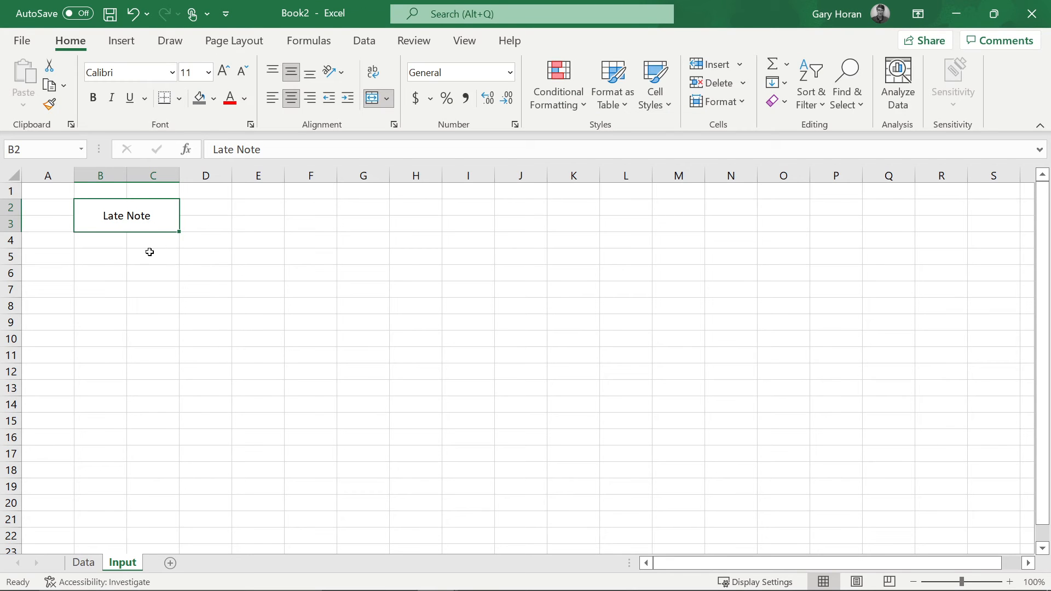
pyautogui.hotkey('alt', 'Tab')
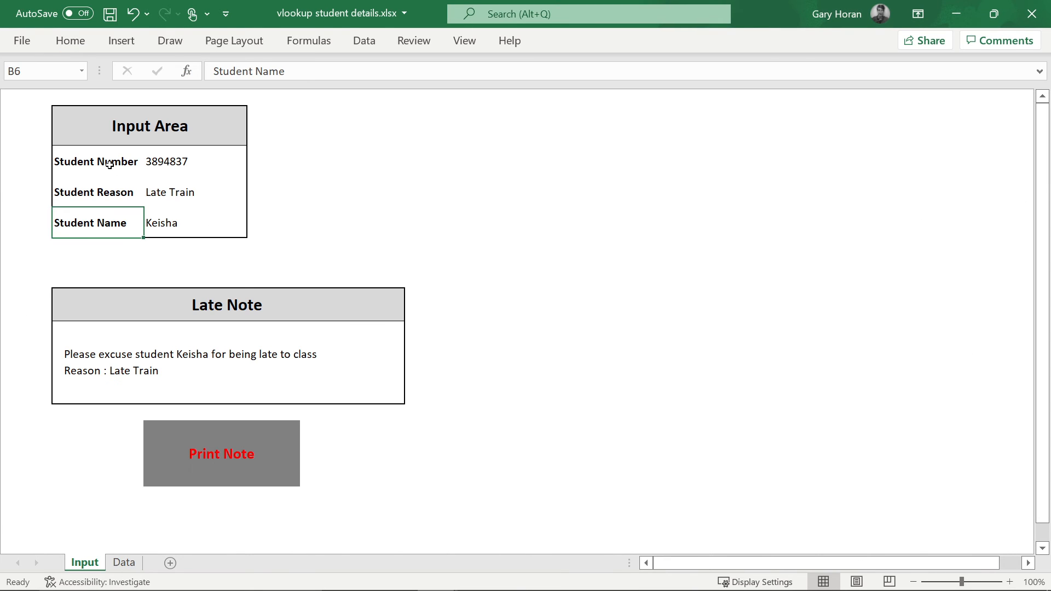
pyautogui.click(109, 164)
pyautogui.click(109, 192)
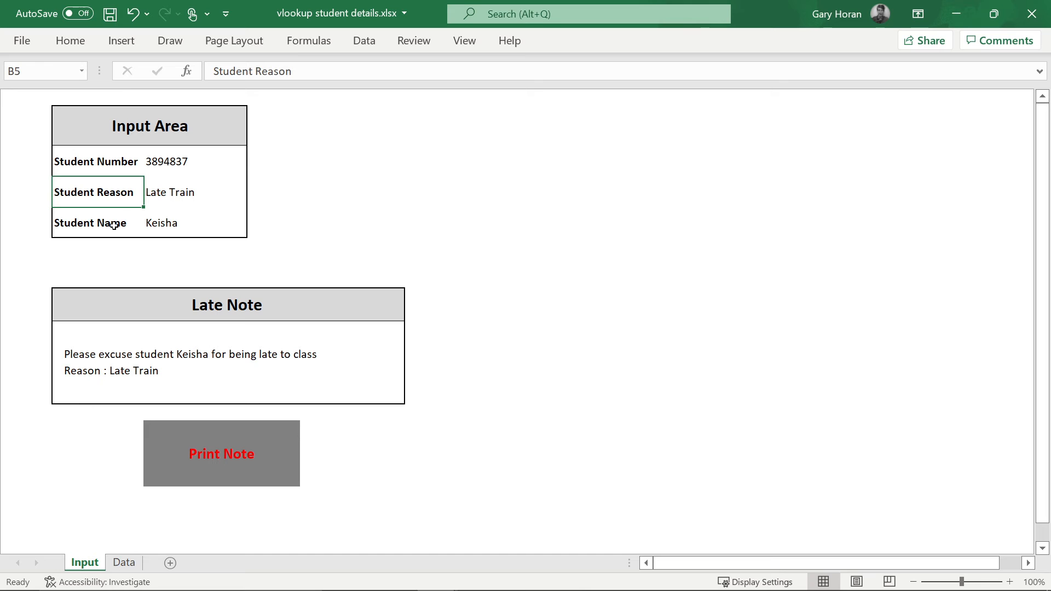
pyautogui.click(113, 225)
pyautogui.hotkey('alt', 'Tab')
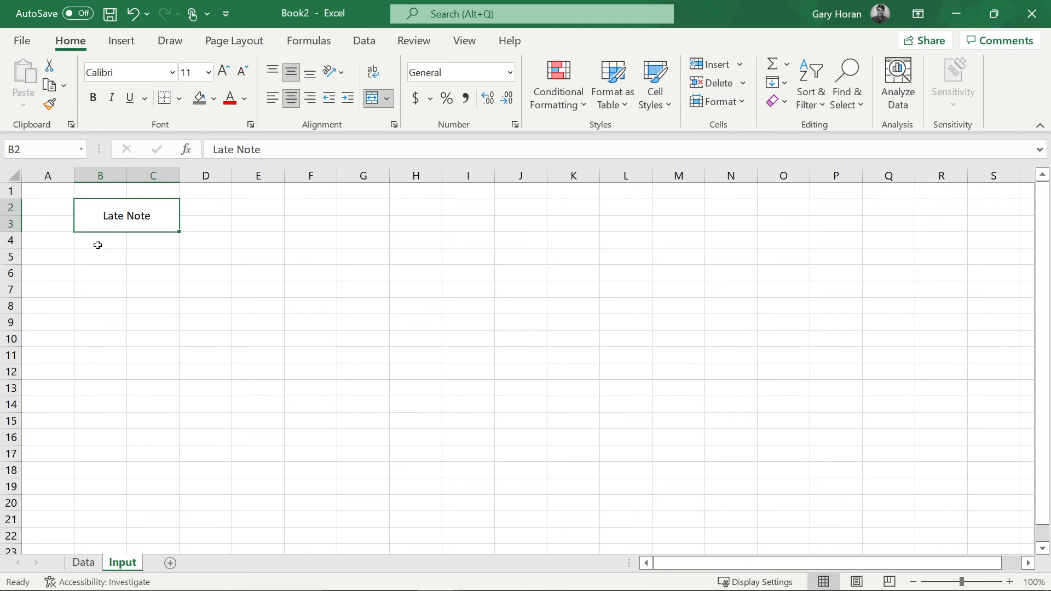
pyautogui.click(98, 245)
# - Enter Student Number, Reason and Student Name in B4:B6 and widen columns B and C
pyautogui.write('Stude')
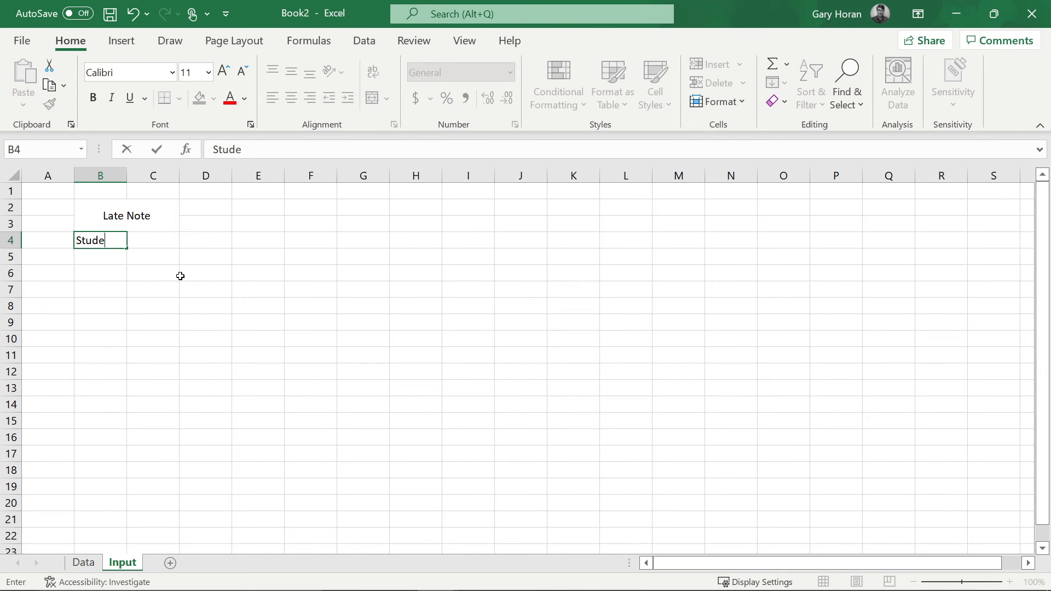
pyautogui.write('nt Number')
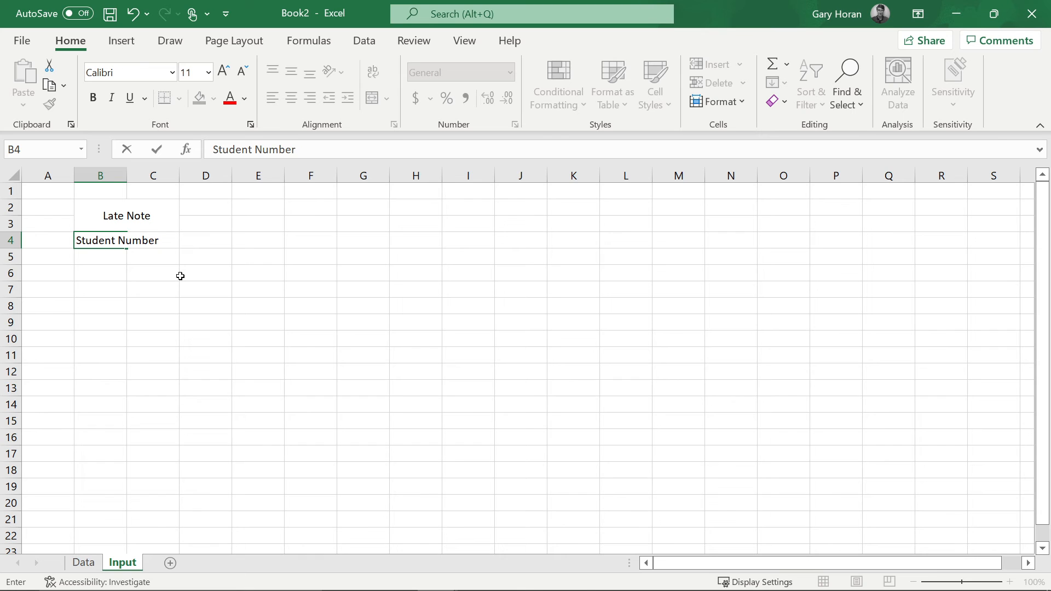
pyautogui.press('Return')
pyautogui.write('Reason')
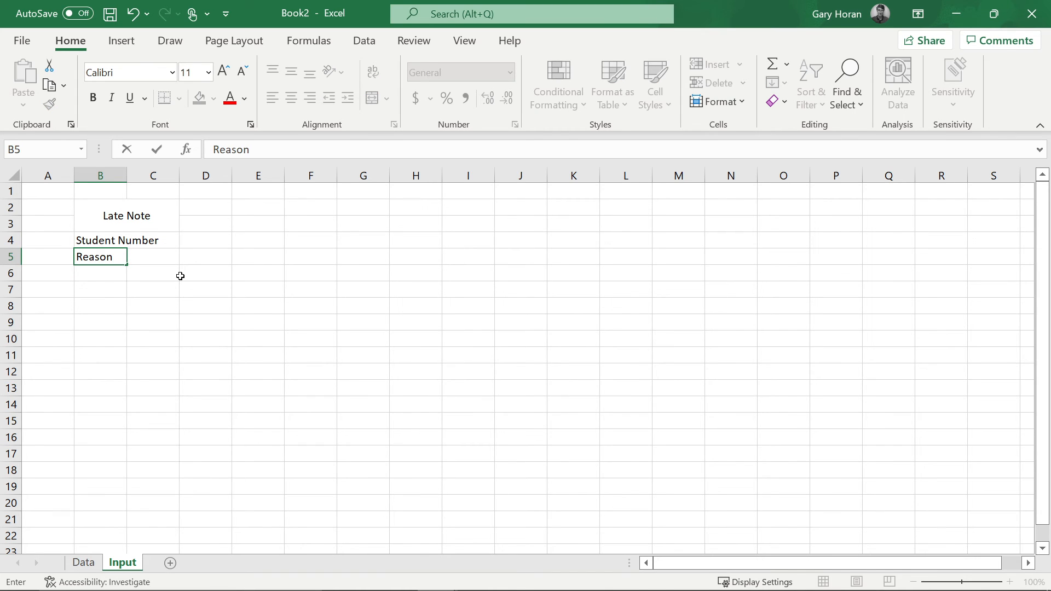
pyautogui.press('Return')
pyautogui.write('Student ')
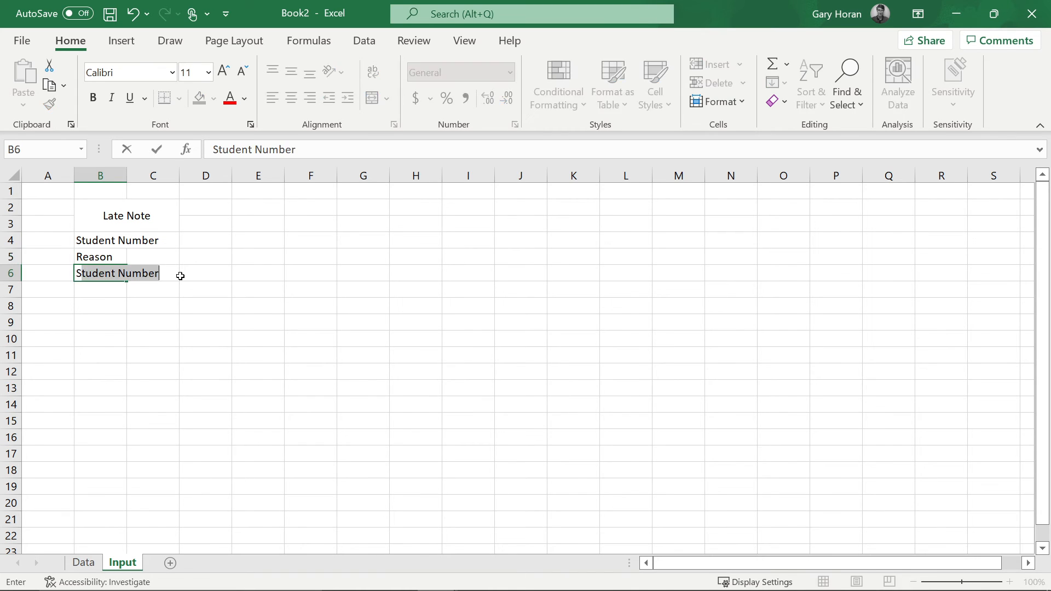
pyautogui.write('Name')
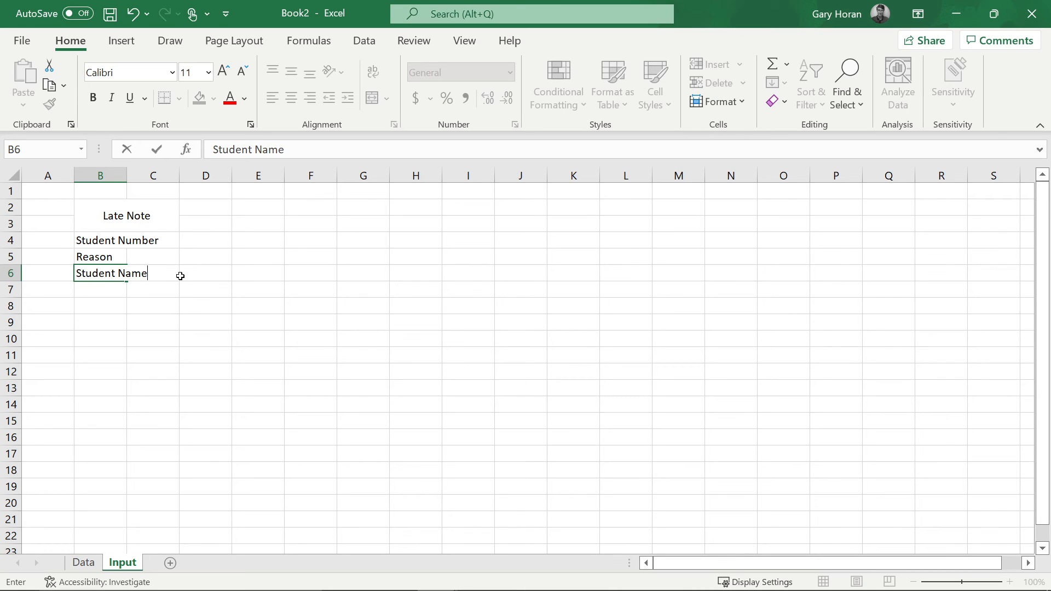
pyautogui.click(130, 175)
pyautogui.moveTo(127, 178); pyautogui.dragTo(316, 181)
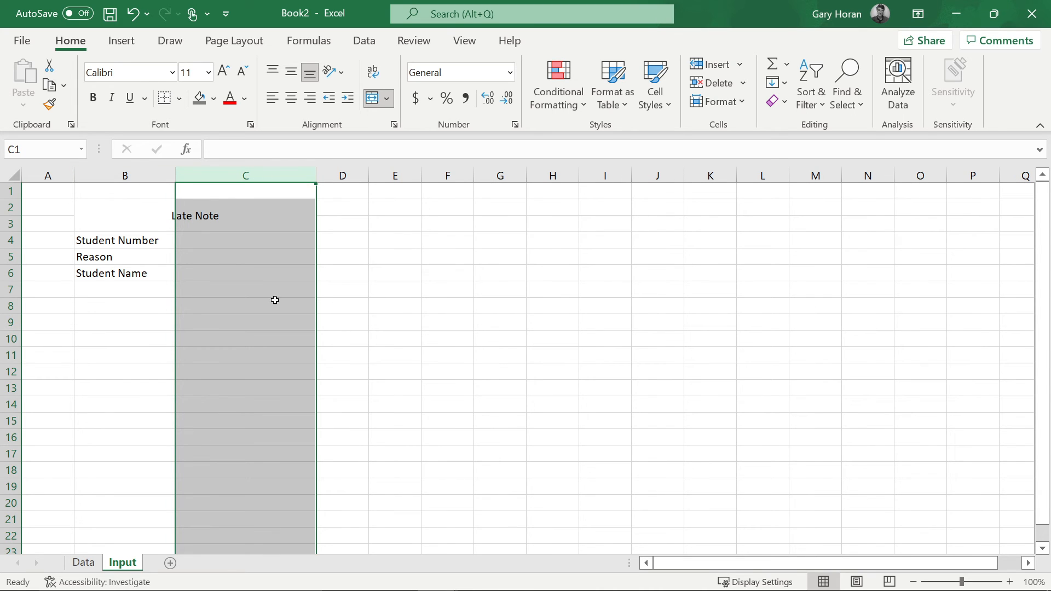
pyautogui.click(266, 274)
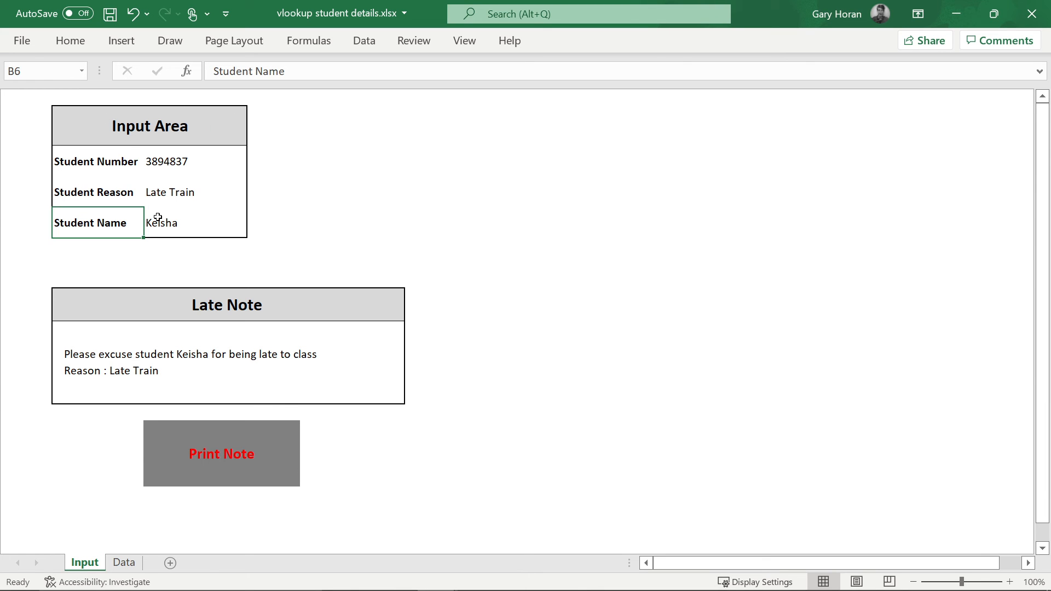
# - Back in Book2, put a thick outside border around the B2:C6 Late Note block
pyautogui.hotkey('alt', 'Tab')
pyautogui.moveTo(158, 211); pyautogui.dragTo(269, 272)
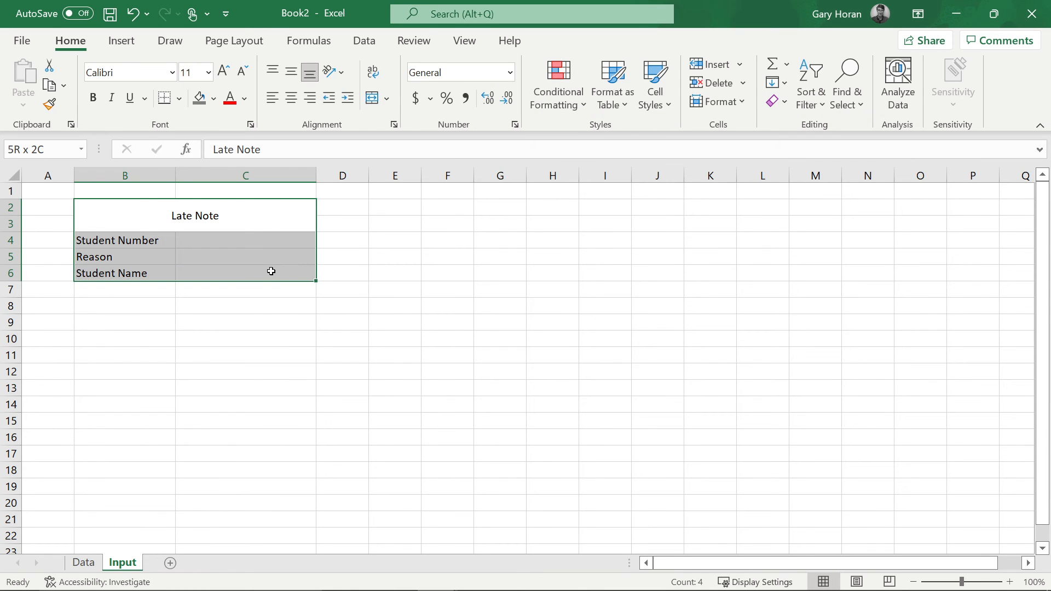
pyautogui.click(180, 101)
pyautogui.click(221, 314)
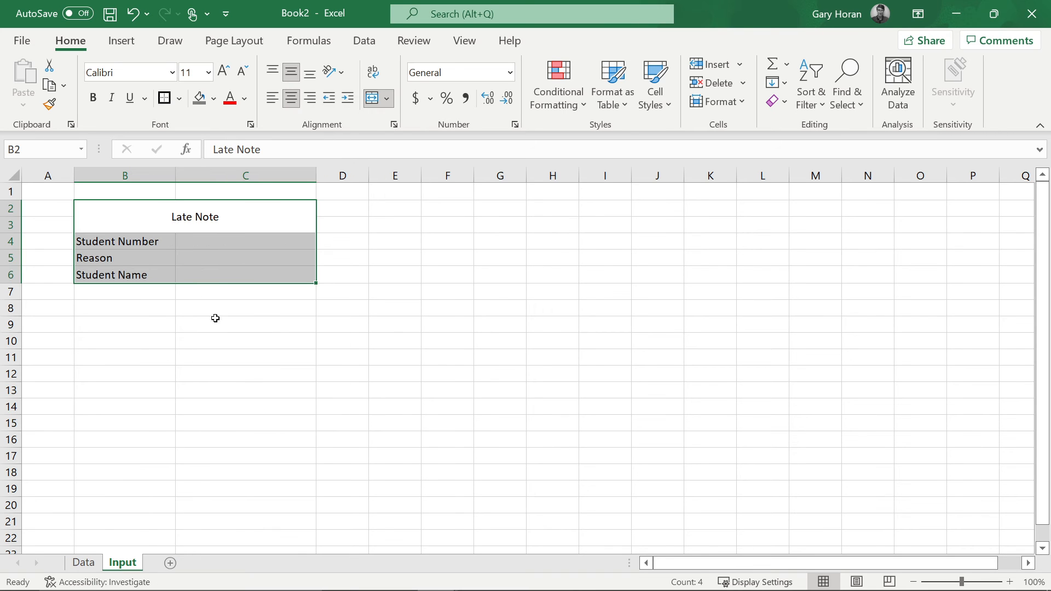
pyautogui.click(210, 292)
# - Make rows 4–6 taller, centre the box contents, and left-align the labels in B4:B6
pyautogui.moveTo(11, 240); pyautogui.dragTo(9, 290)
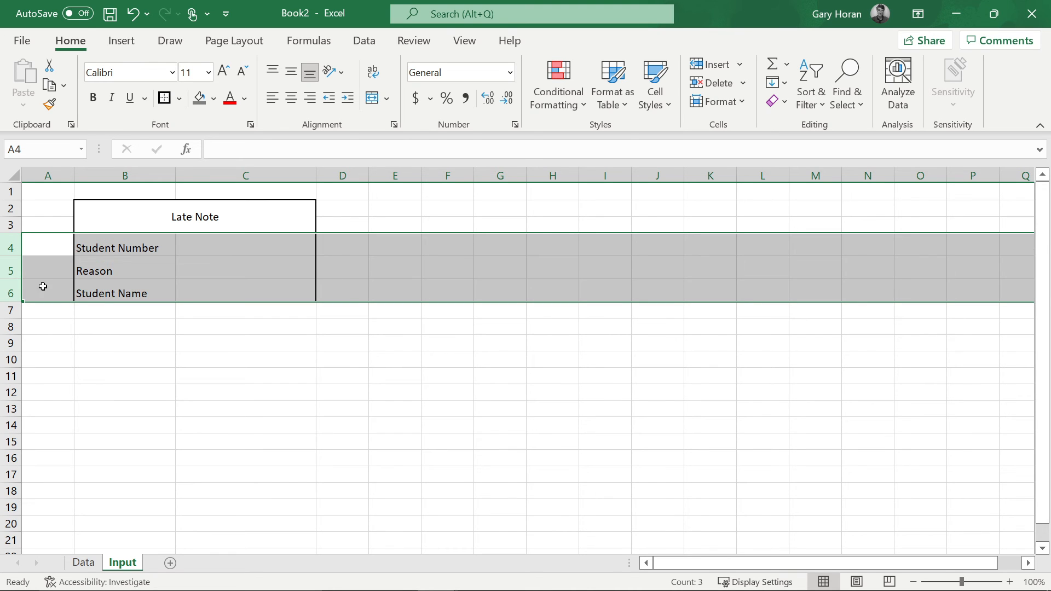
pyautogui.moveTo(138, 222); pyautogui.dragTo(234, 290)
pyautogui.click(291, 71)
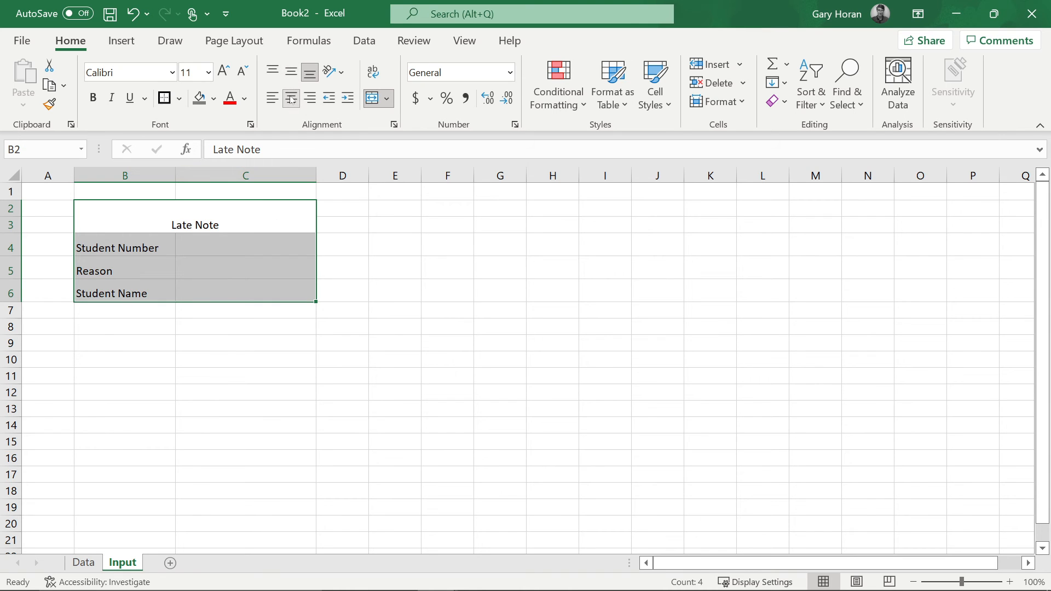
pyautogui.click(291, 98)
pyautogui.click(291, 72)
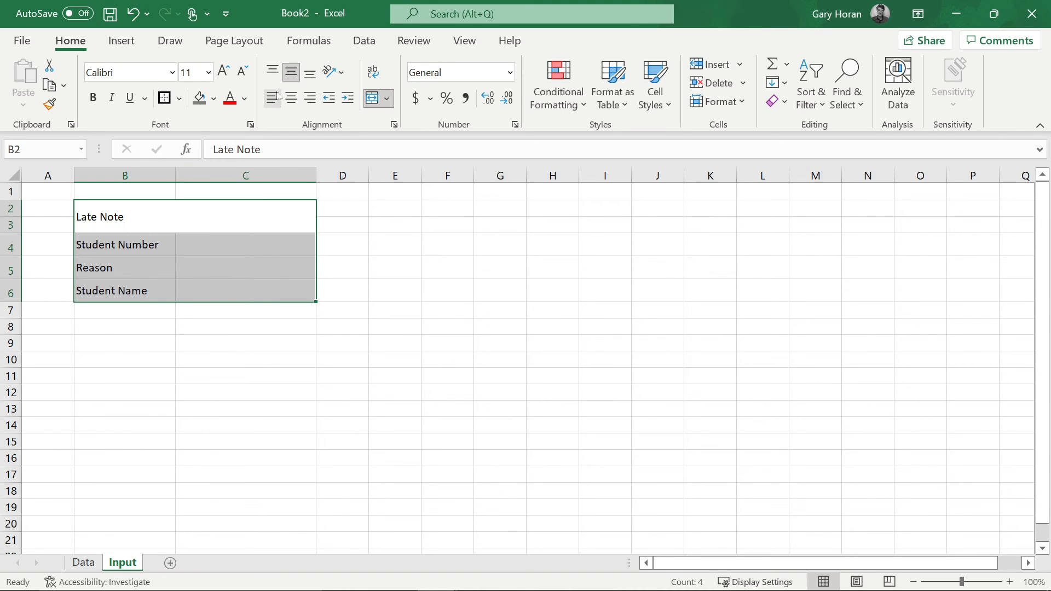
pyautogui.click(291, 98)
pyautogui.click(251, 271)
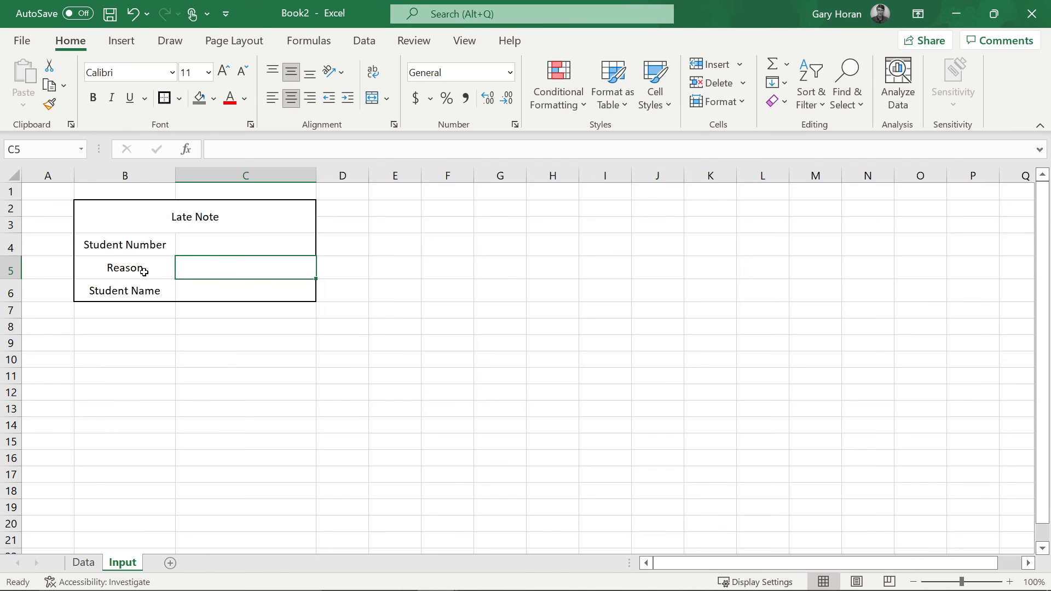
pyautogui.moveTo(97, 244); pyautogui.dragTo(131, 293)
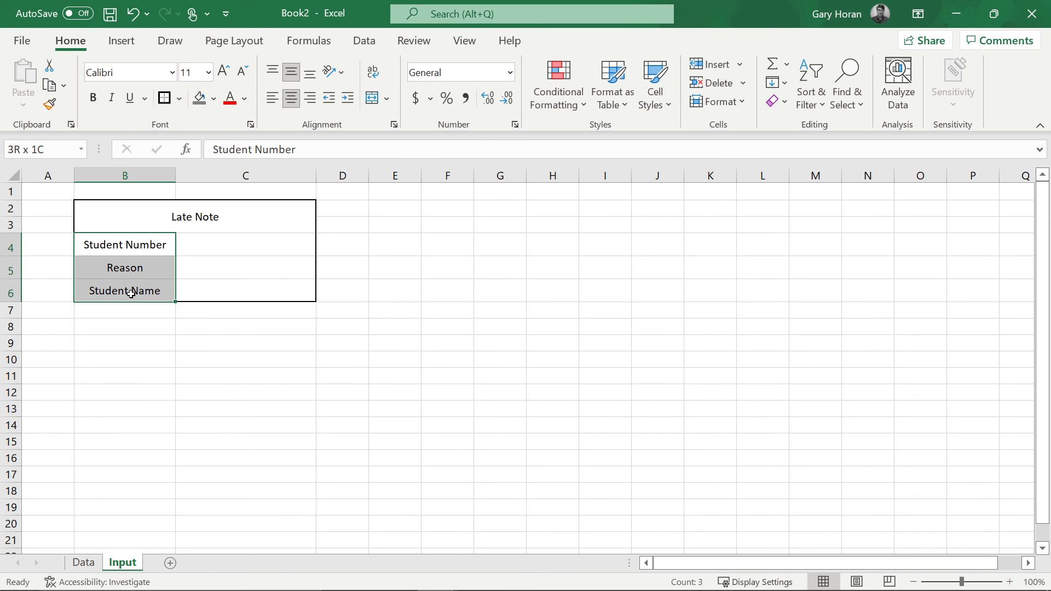
pyautogui.click(273, 98)
# - Make the Late Note heading in B2 bold at 18 pt
pyautogui.click(196, 218)
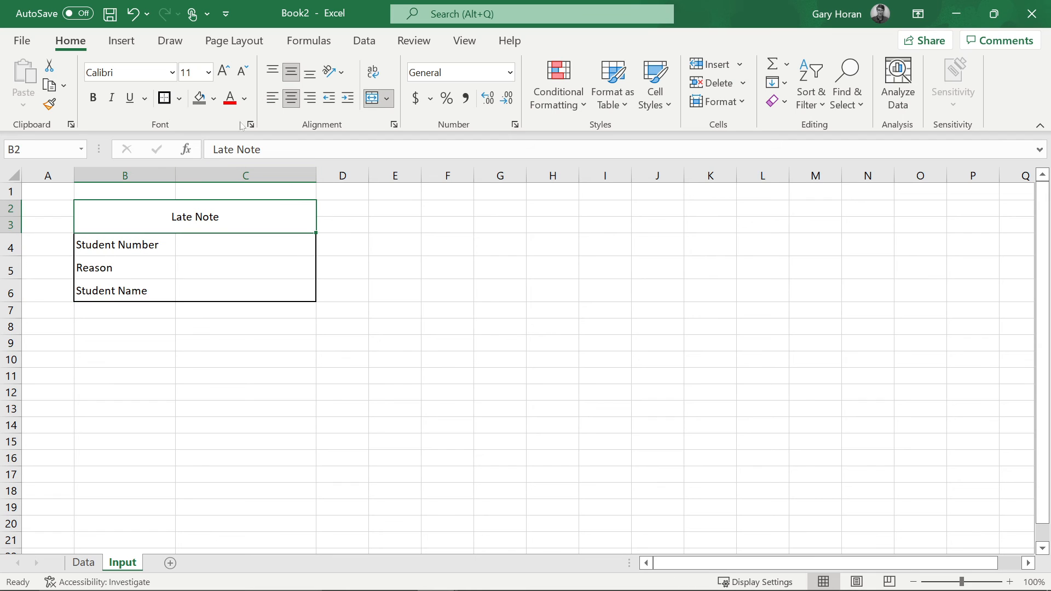
pyautogui.click(208, 72)
pyautogui.click(195, 231)
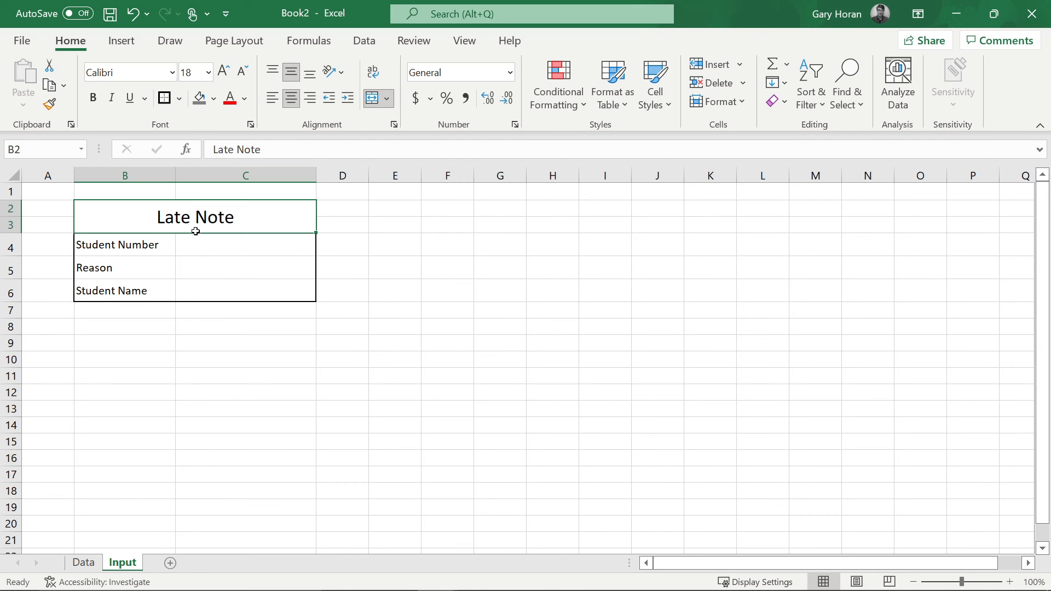
pyautogui.click(94, 98)
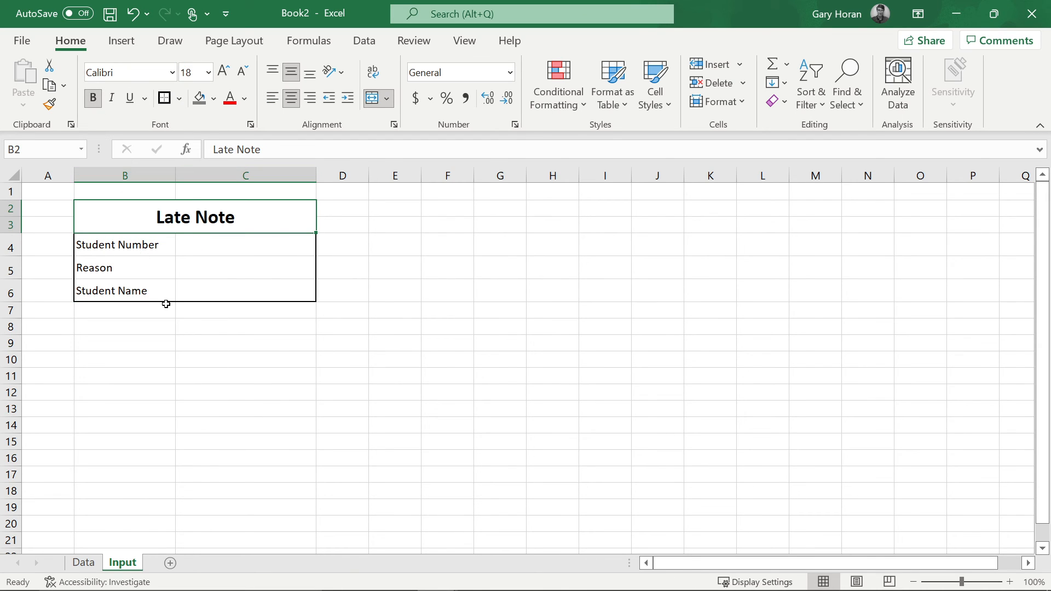
pyautogui.click(341, 344)
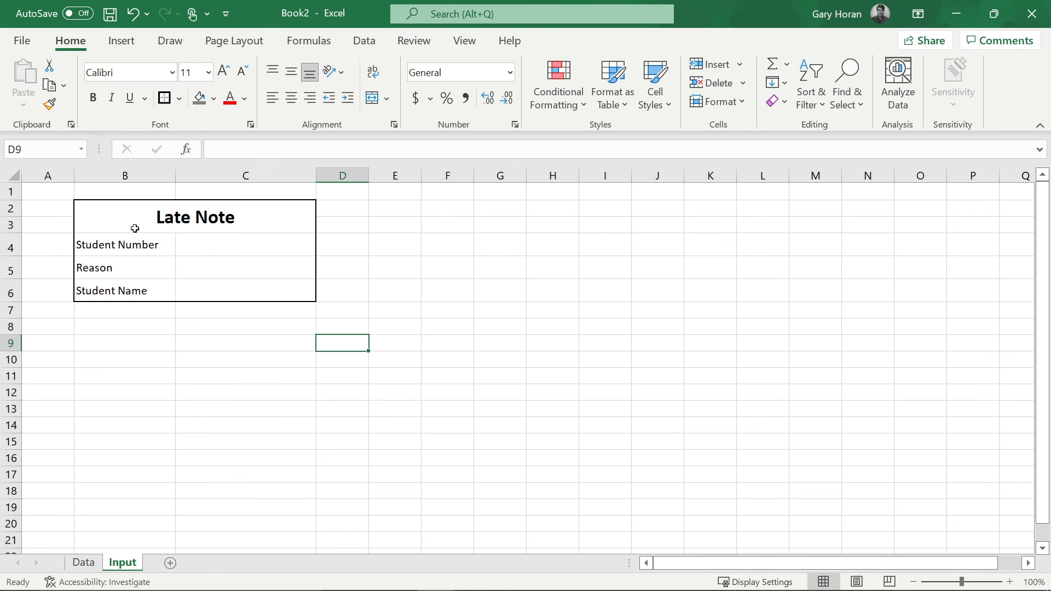
# - Fill the Late Note header in B2 light grey
pyautogui.click(180, 211)
pyautogui.click(214, 99)
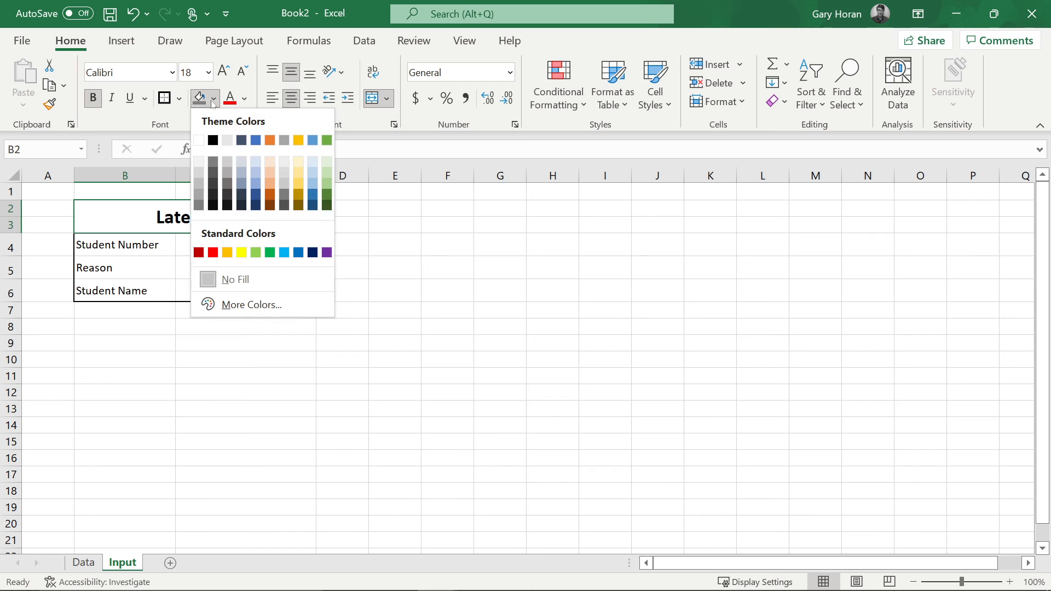
pyautogui.click(199, 174)
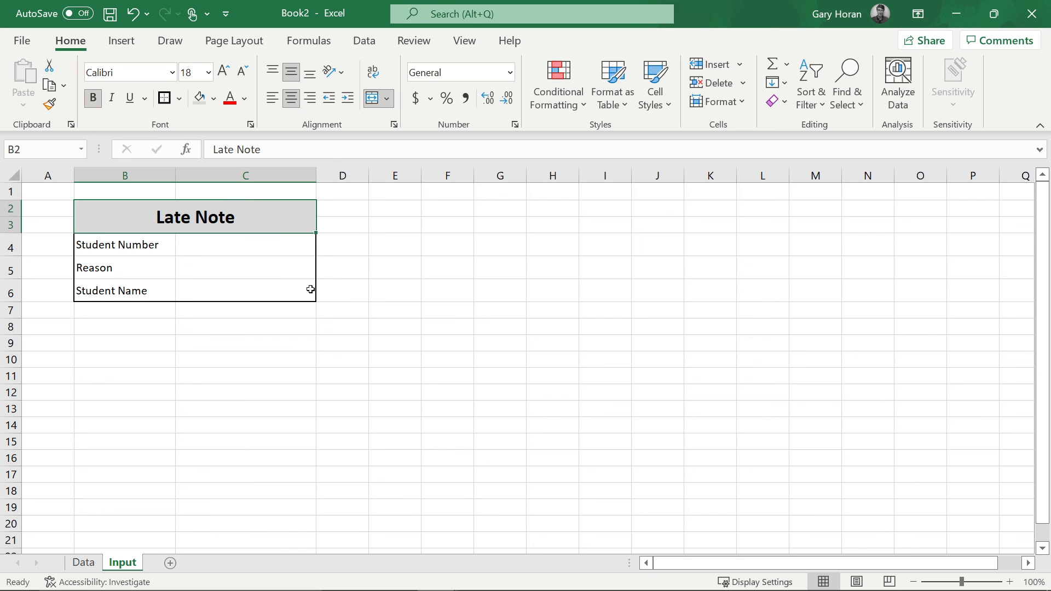
pyautogui.click(371, 311)
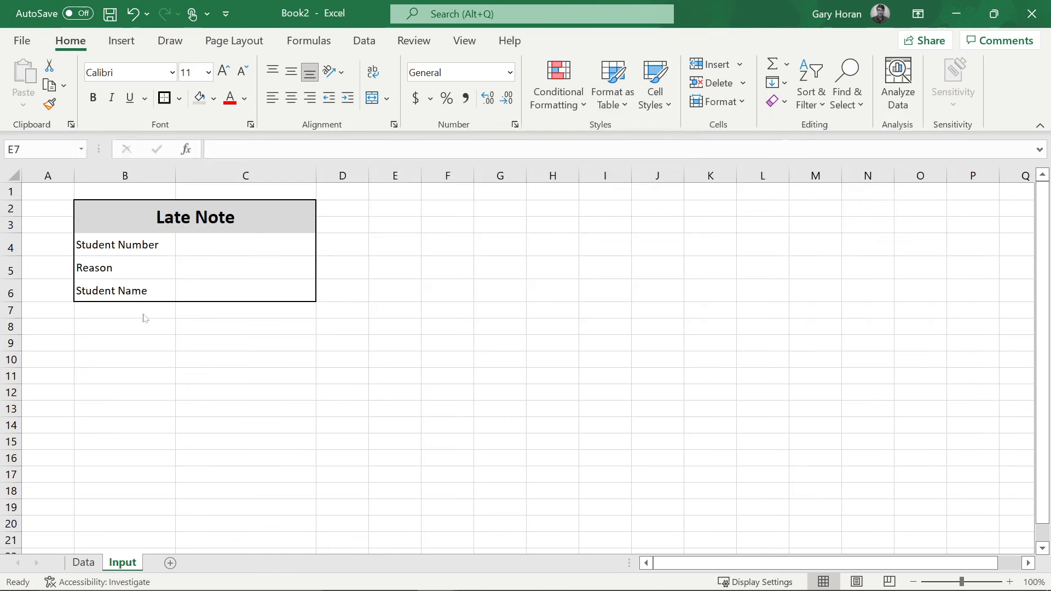
# - Make the three labels in B4:B6 bold
pyautogui.moveTo(145, 244); pyautogui.dragTo(140, 291)
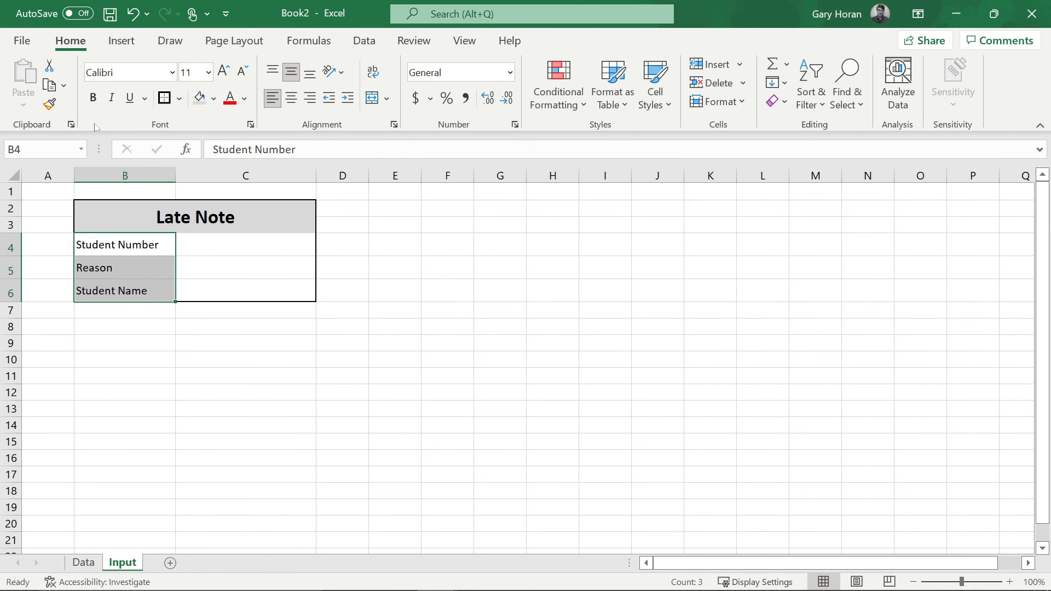
pyautogui.click(93, 99)
pyautogui.click(173, 298)
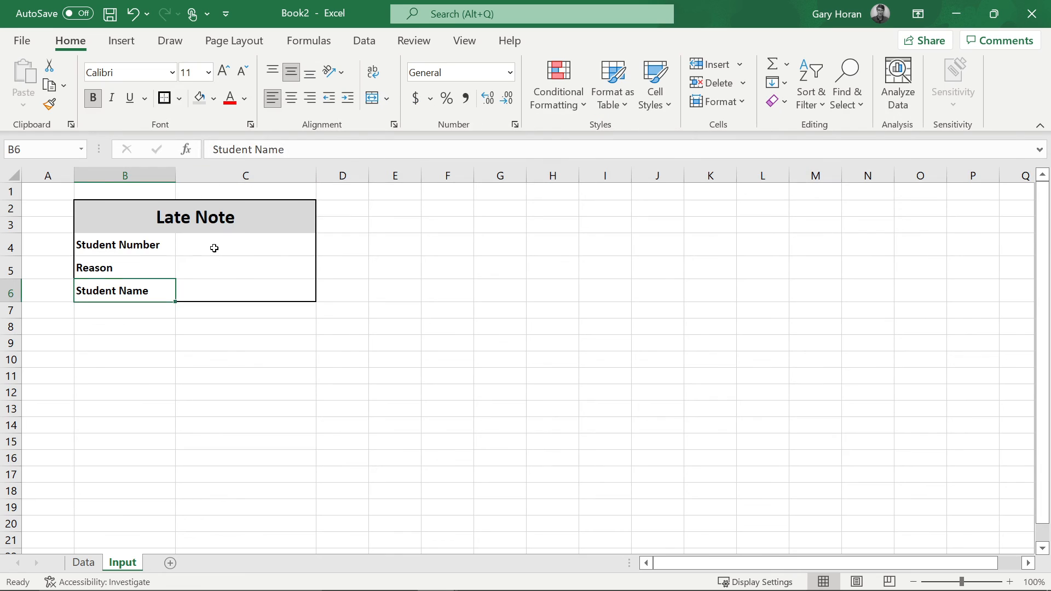
# - Enter a sample student number in cell C4
pyautogui.click(212, 247)
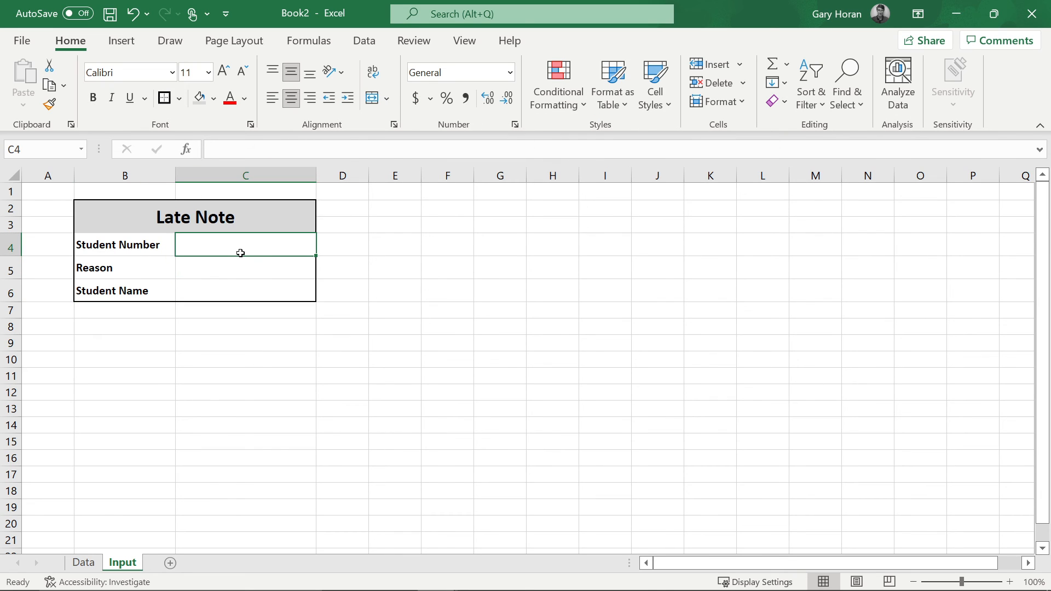
pyautogui.write('464646465')
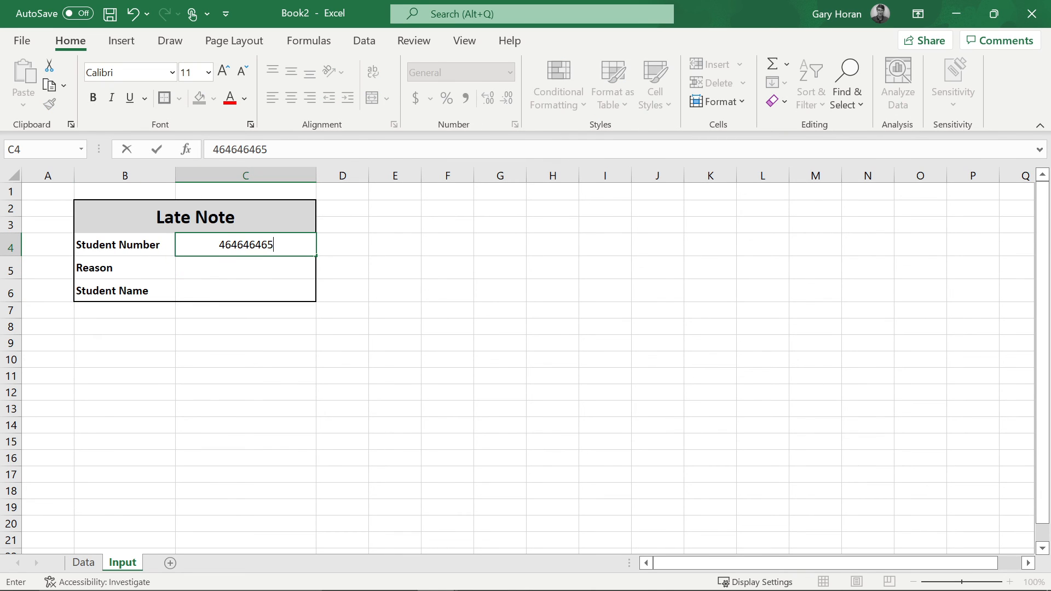
pyautogui.press('Return')
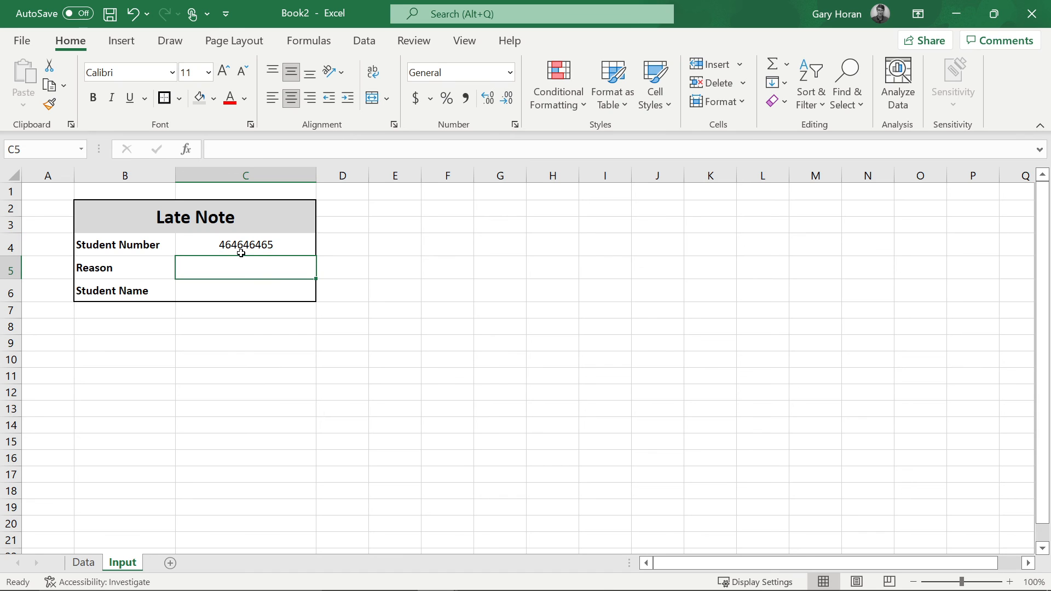
pyautogui.click(255, 287)
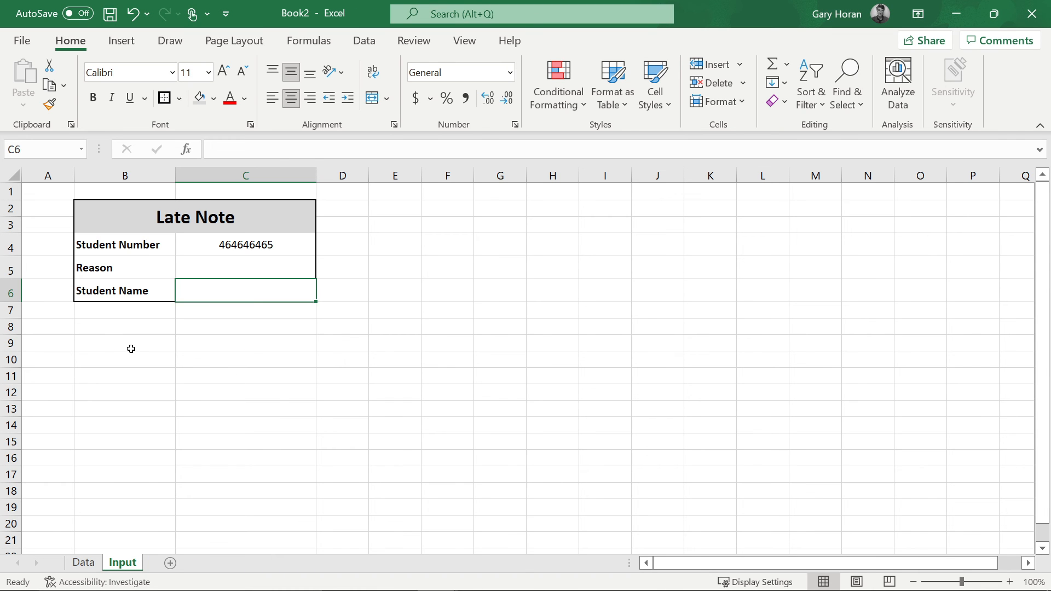
# - Type 'Late Note' in B9 and merge and centre it across B9:E10
pyautogui.click(131, 349)
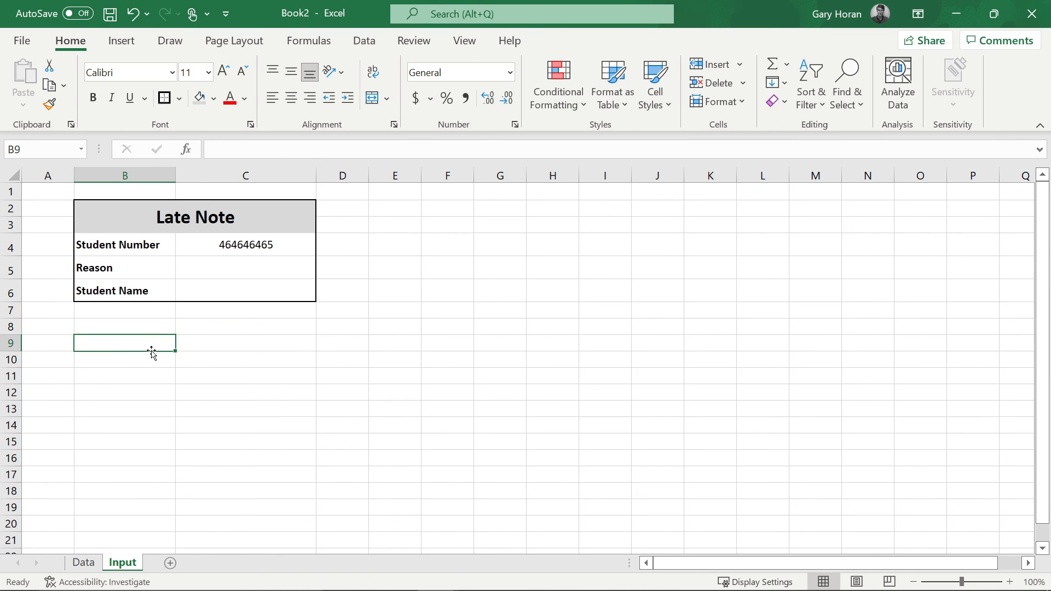
pyautogui.write('Late Note')
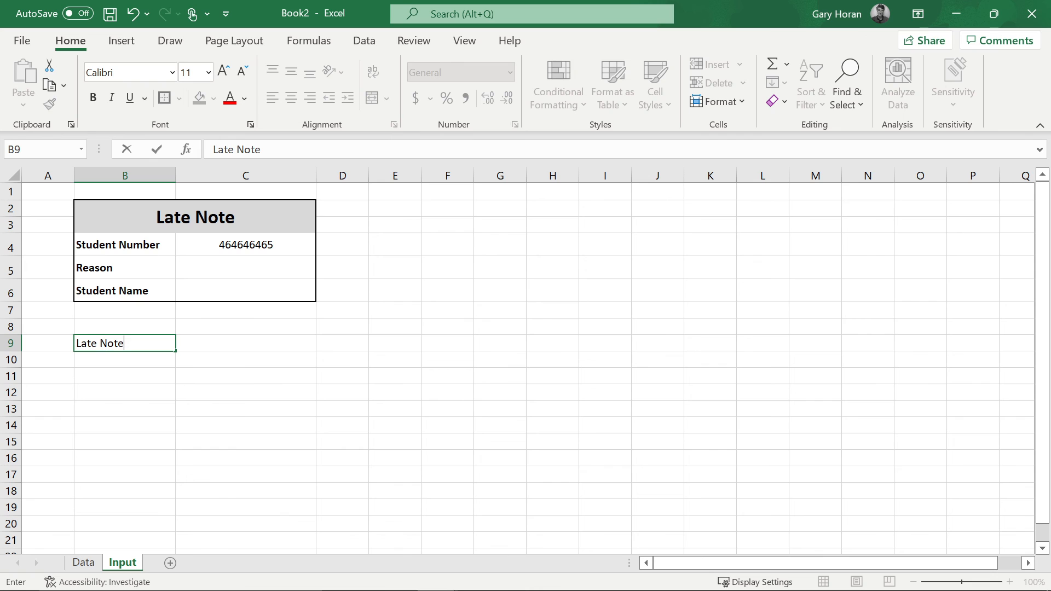
pyautogui.press('Return')
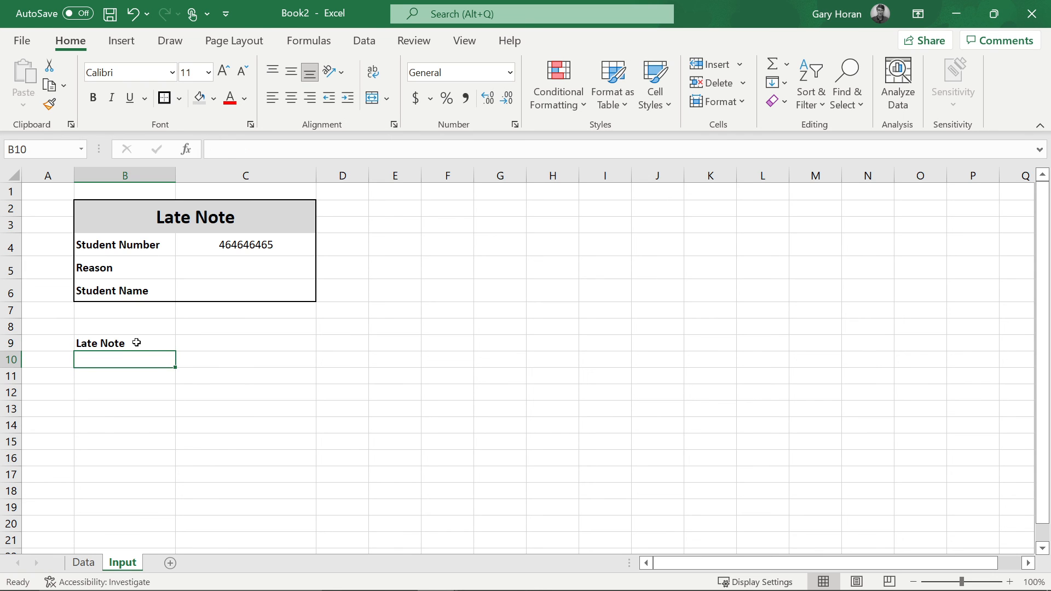
pyautogui.moveTo(137, 342); pyautogui.dragTo(386, 364)
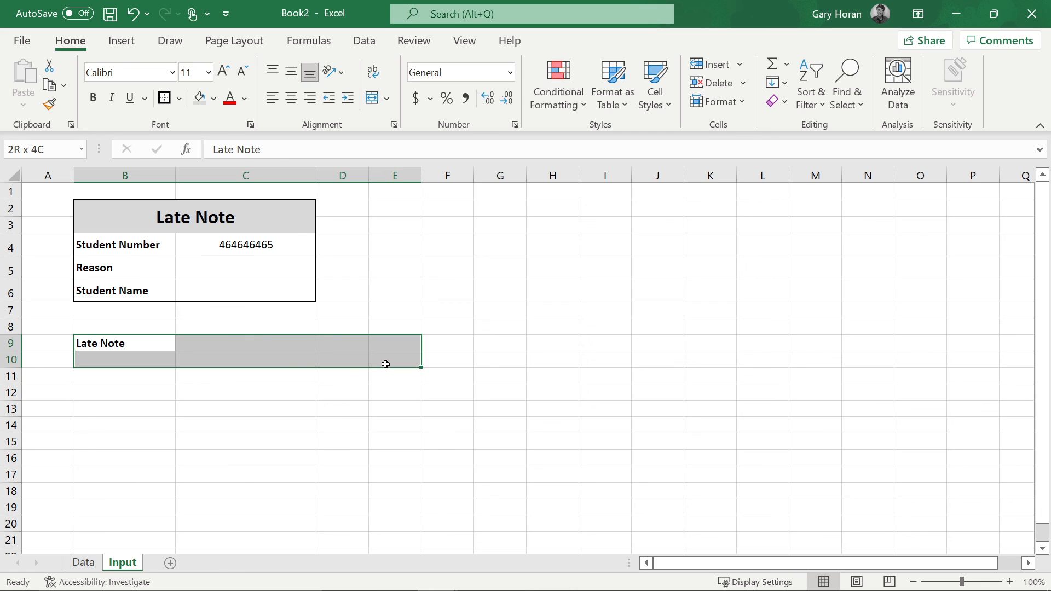
pyautogui.click(372, 98)
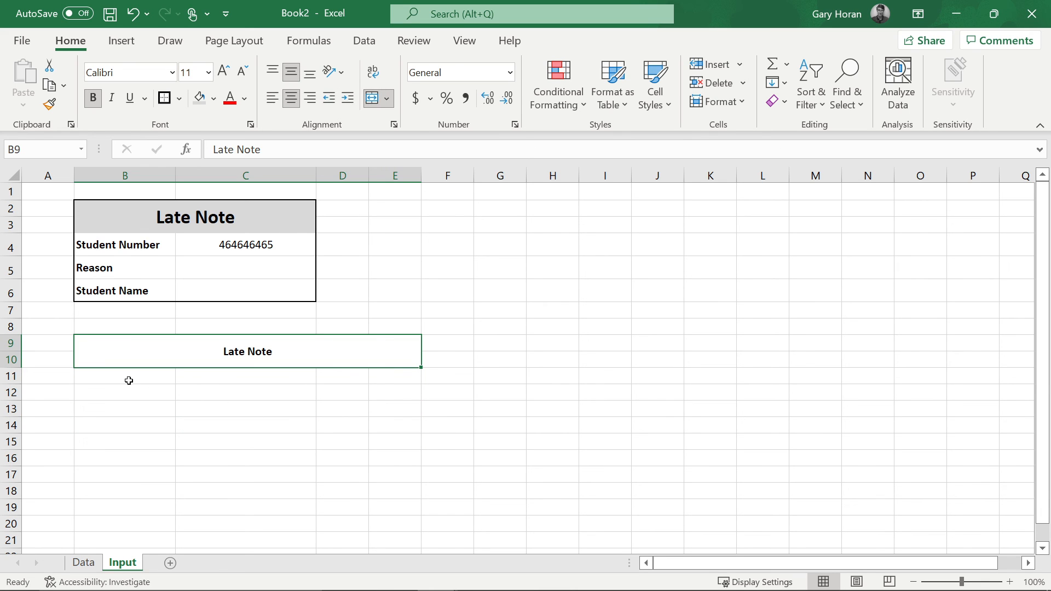
# - Merge B11:E16 into a single body cell for the output box
pyautogui.moveTo(128, 381); pyautogui.dragTo(389, 459)
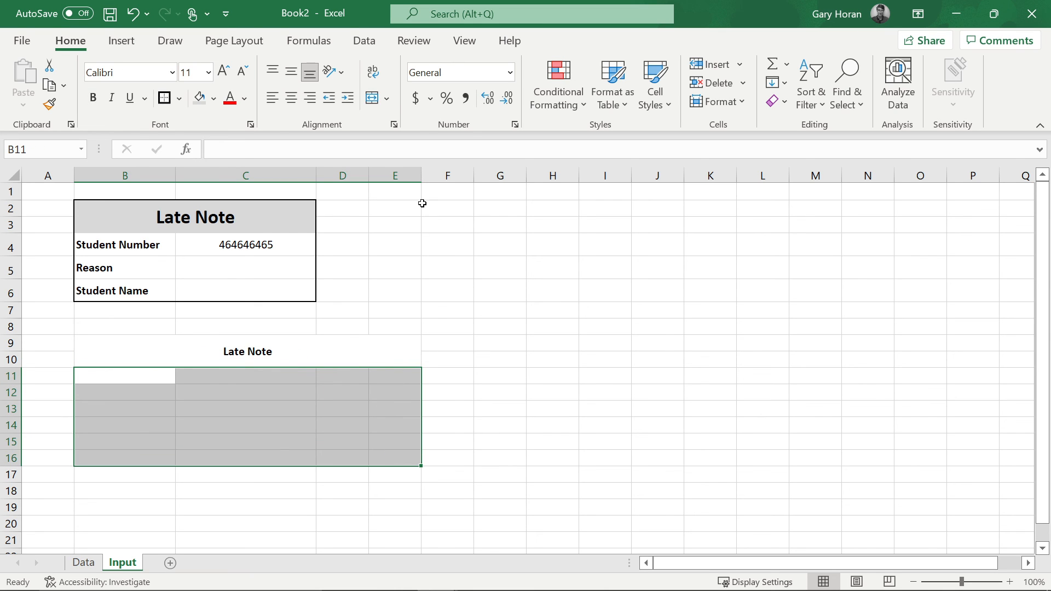
pyautogui.click(375, 99)
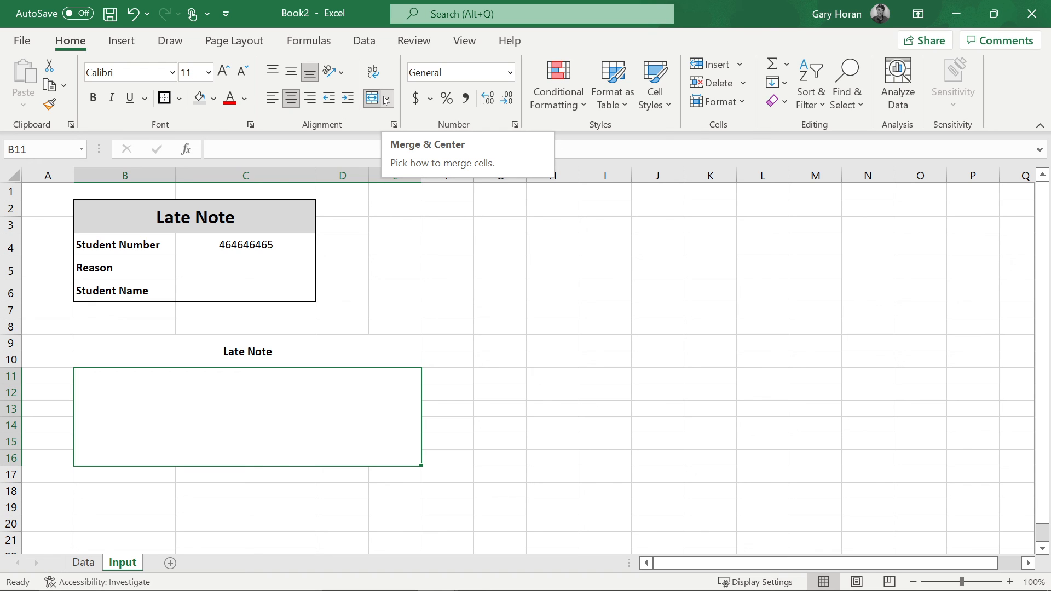
pyautogui.moveTo(316, 351)
pyautogui.mouseDown()
pyautogui.moveTo(328, 396)
pyautogui.moveTo(317, 367)
pyautogui.mouseUp()
pyautogui.scroll(-2, 317, 368)
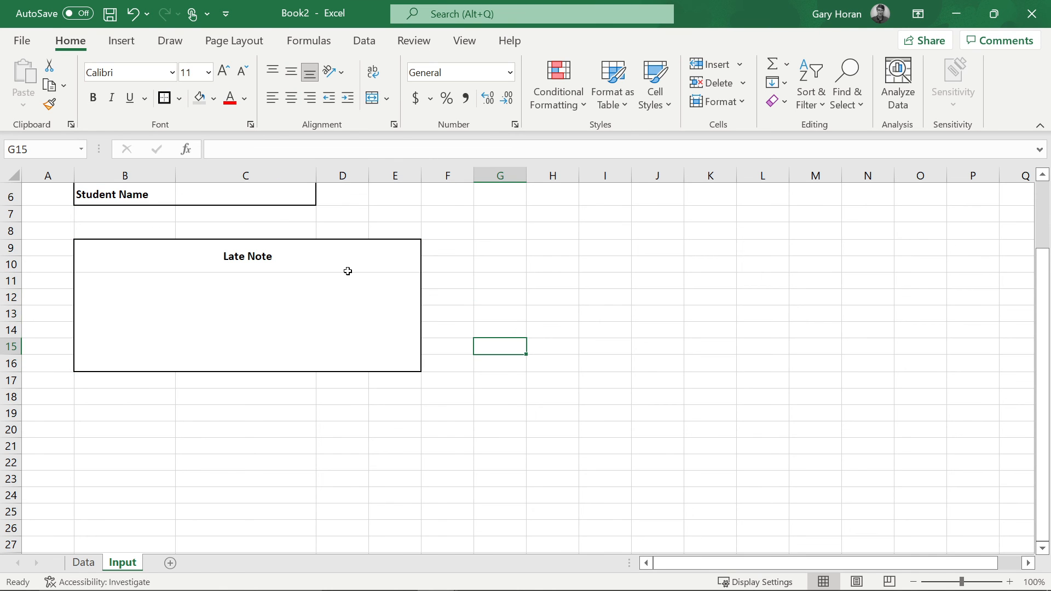
# - Copy the top Late Note heading's formatting onto the lower title in B9 with Format Painter
pyautogui.scroll(2, 348, 270)
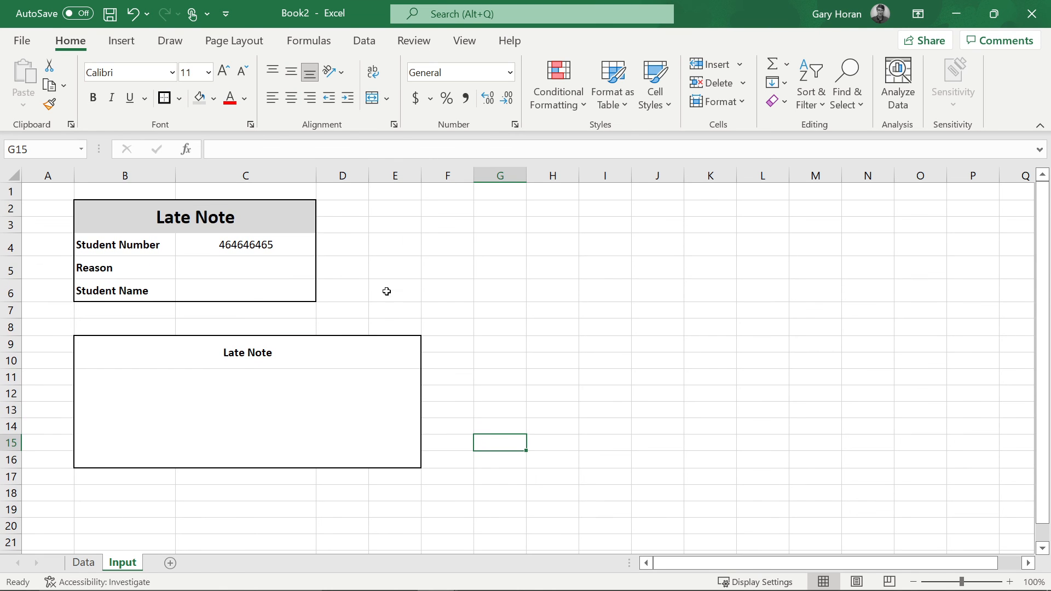
pyautogui.click(245, 231)
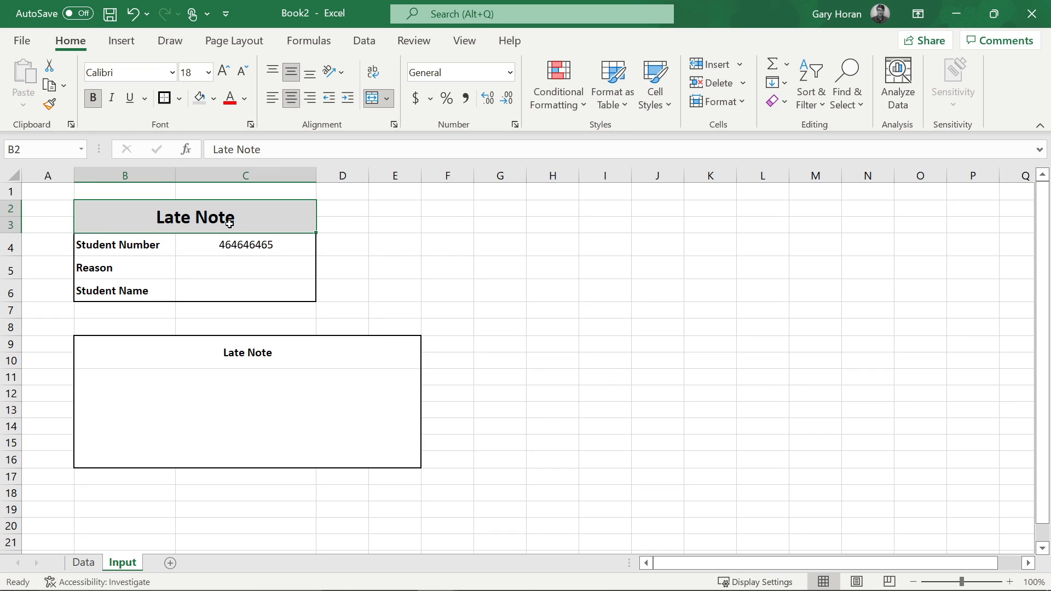
pyautogui.click(49, 104)
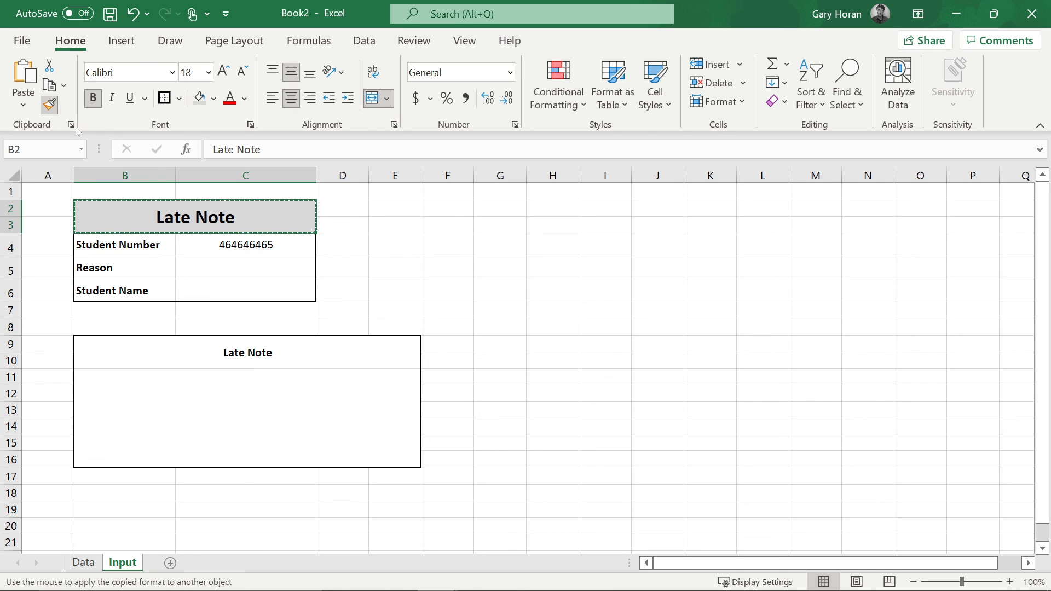
pyautogui.click(241, 344)
pyautogui.click(491, 357)
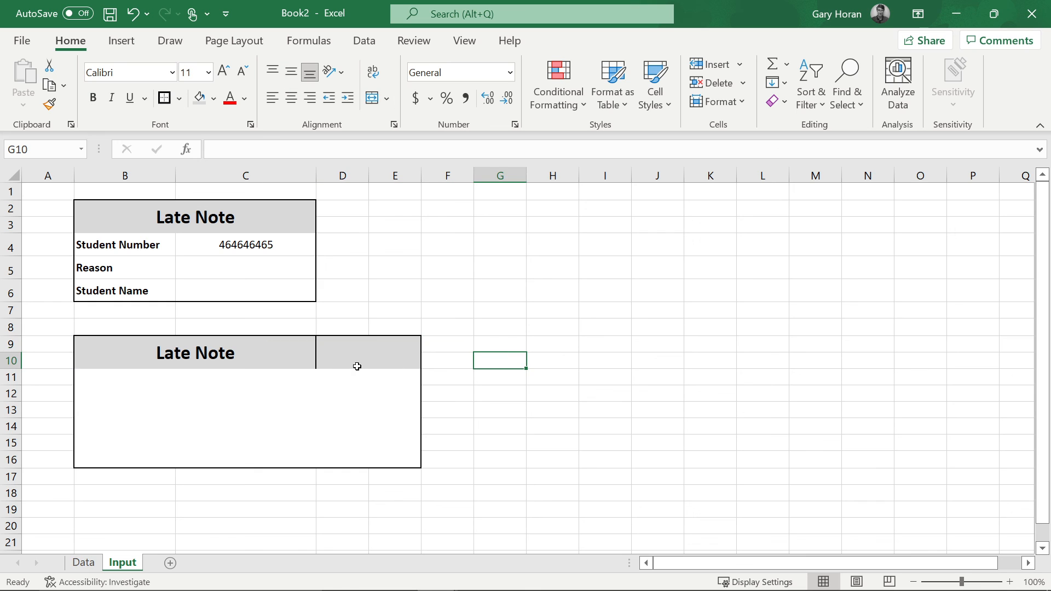
# - Re-merge the lower Late Note title across B9:E10, then switch to vlookup student details.xlsx
pyautogui.moveTo(295, 352); pyautogui.dragTo(381, 339)
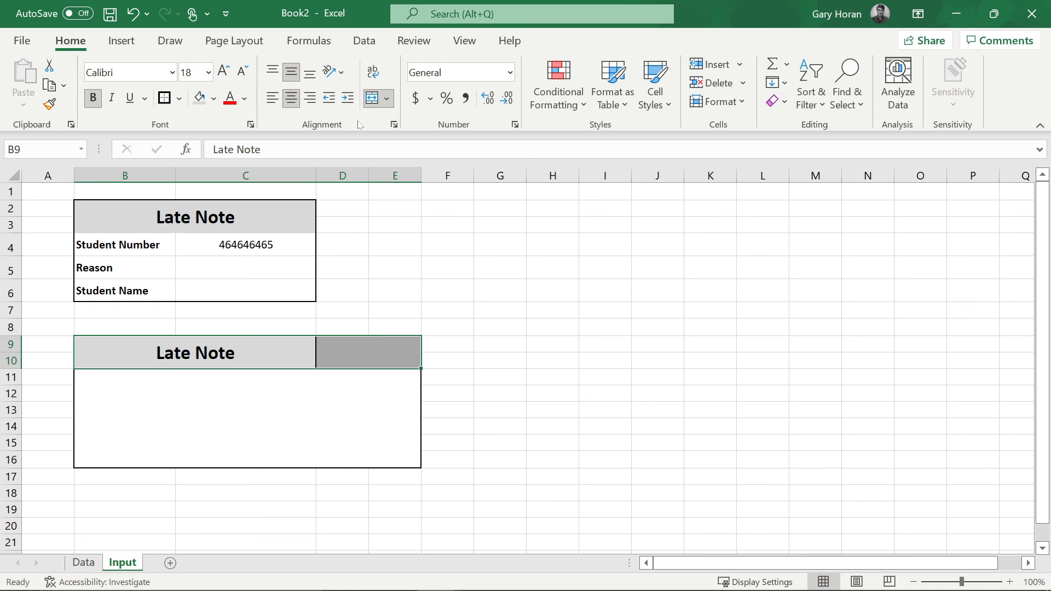
pyautogui.click(374, 99)
pyautogui.click(375, 100)
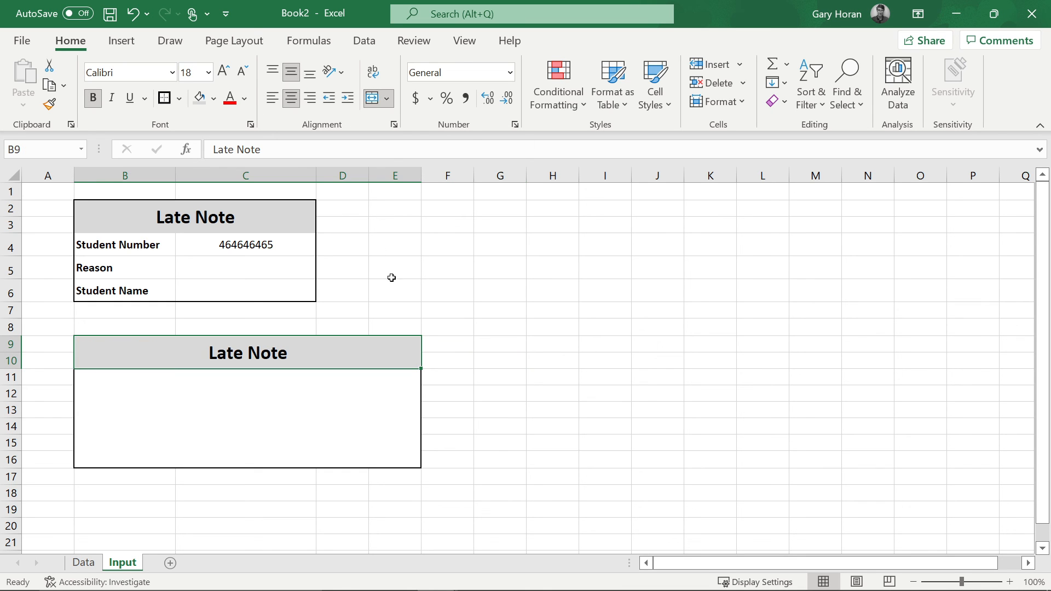
pyautogui.click(464, 308)
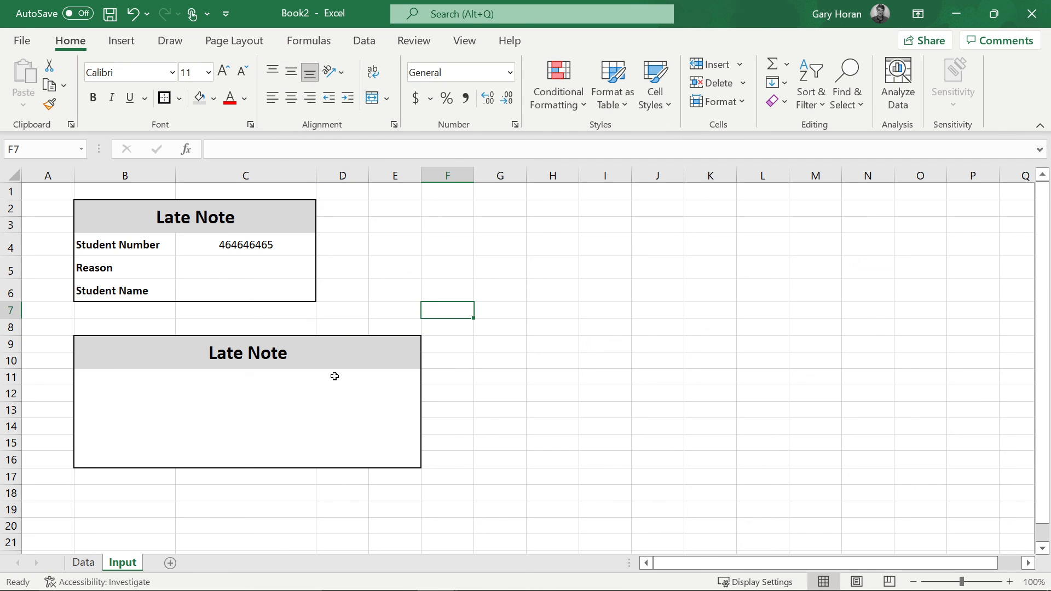
pyautogui.hotkey('alt', 'Tab')
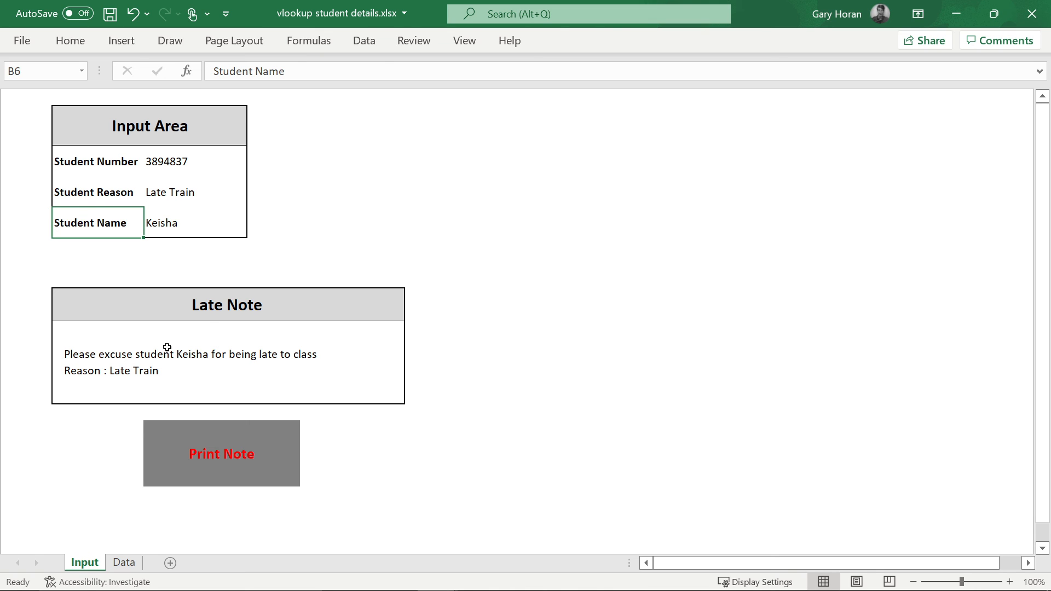
# - Switch back to Book2 and show its Input sheet after glancing at the Data sheet
pyautogui.hotkey('alt', 'Tab')
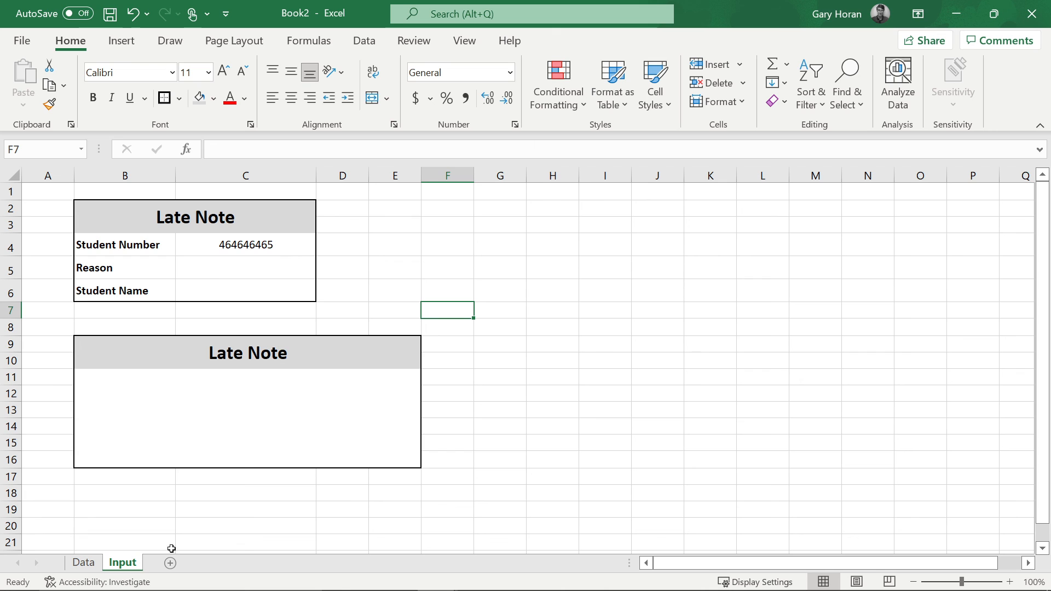
pyautogui.click(94, 566)
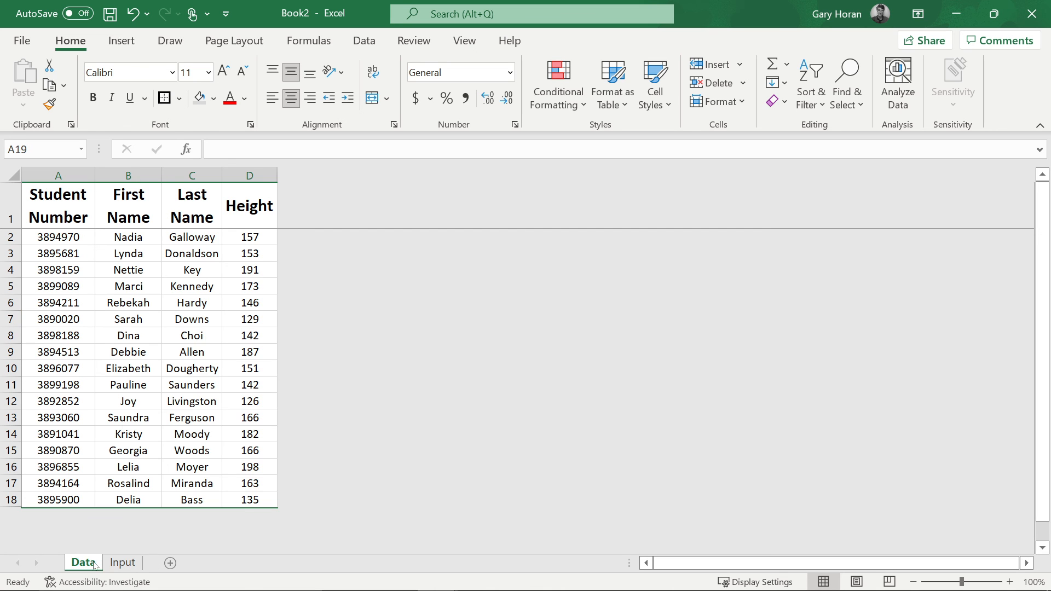
pyautogui.click(128, 569)
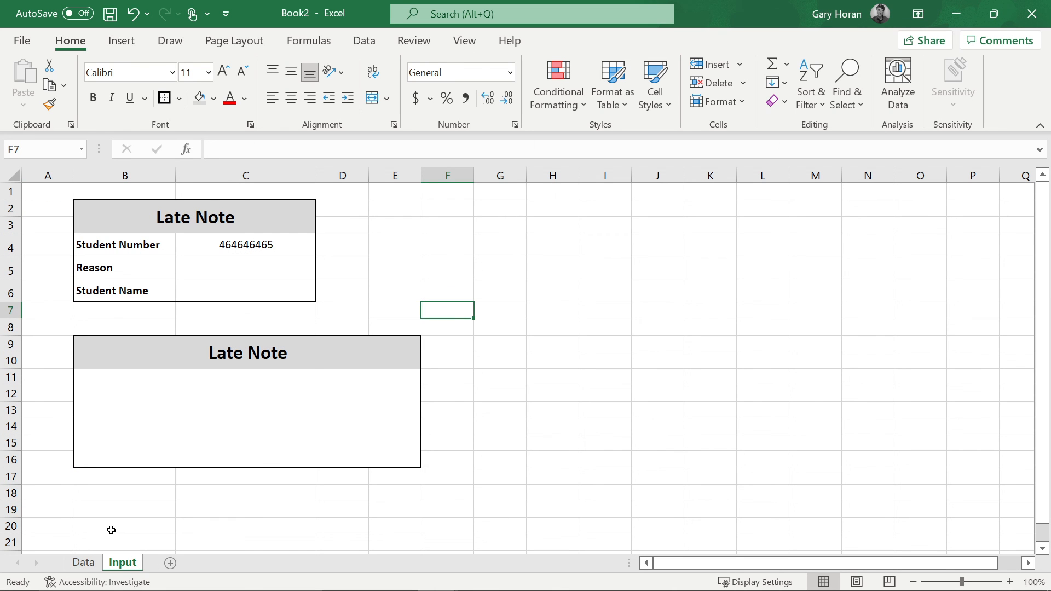